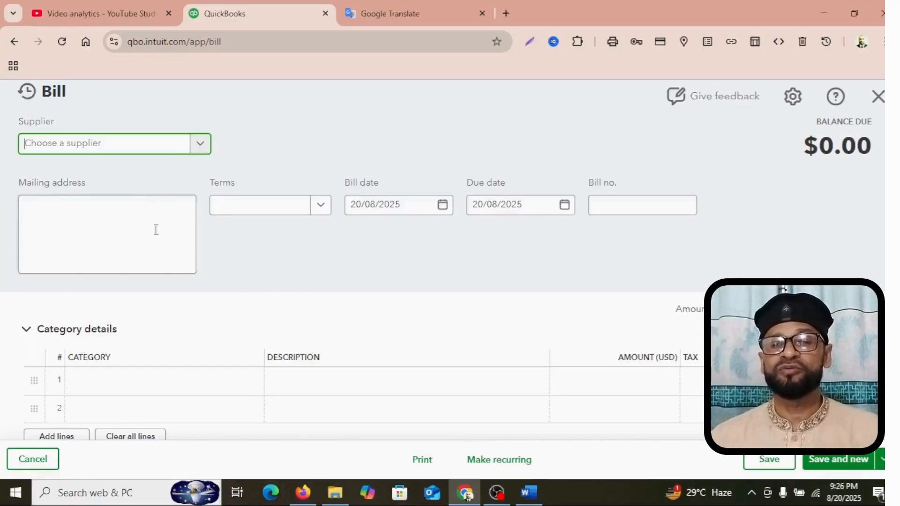
Copy the vendor name Modern Furniture Ltd. from the purchase invoice PDF and add it as a new supplier on the QuickBooks bill.
click(303, 494)
drag(462, 233, 550, 236)
right_click(549, 235)
click(558, 243)
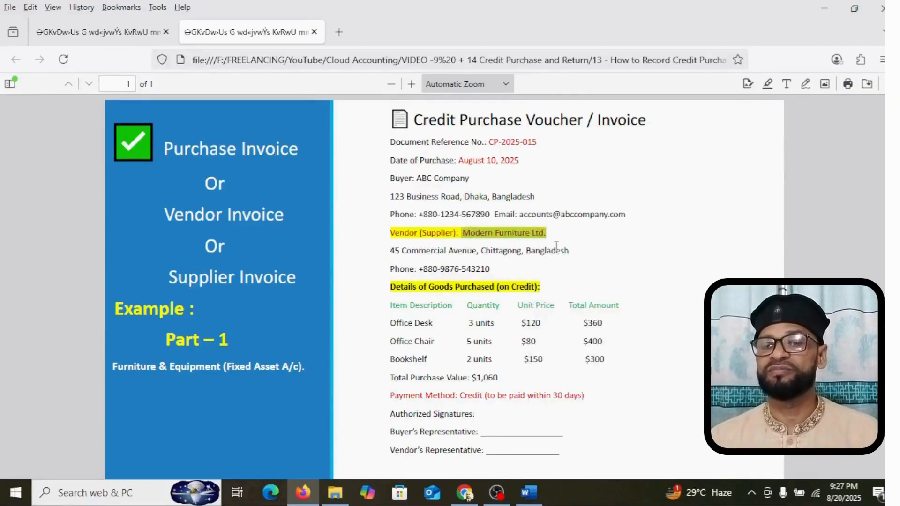
click(465, 493)
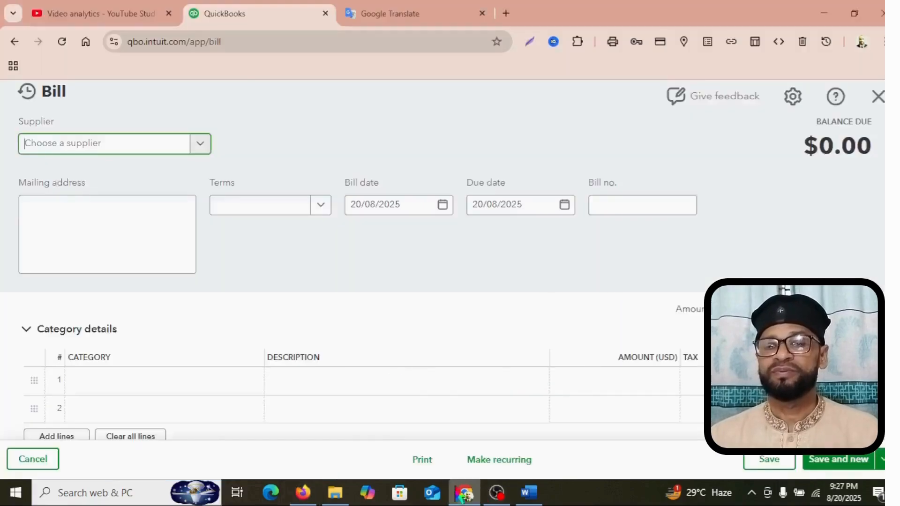
right_click(38, 146)
click(61, 305)
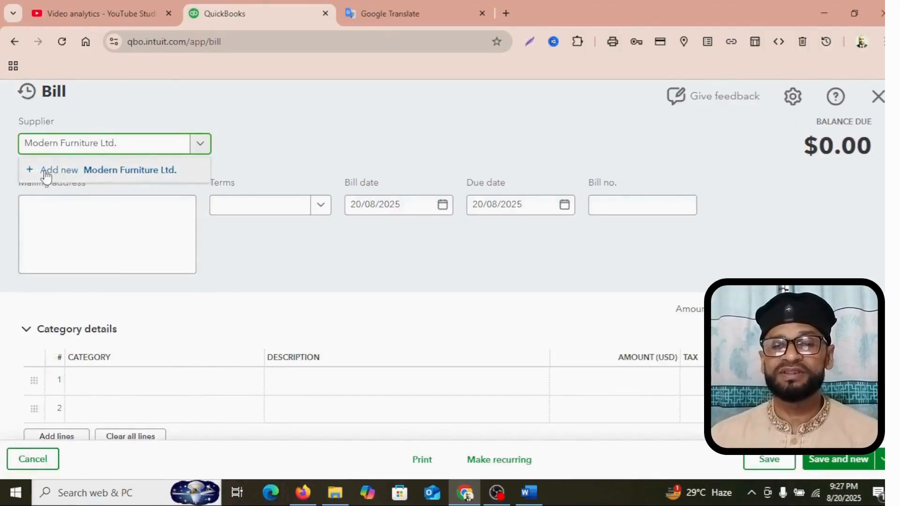
click(45, 174)
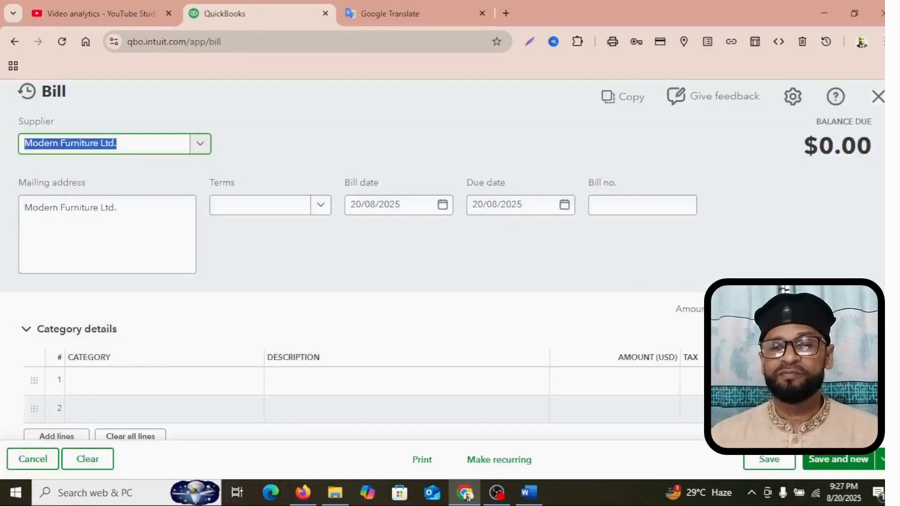
Copy the vendor's address and phone number from the invoice PDF into the bill's mailing address, below the supplier name.
click(303, 492)
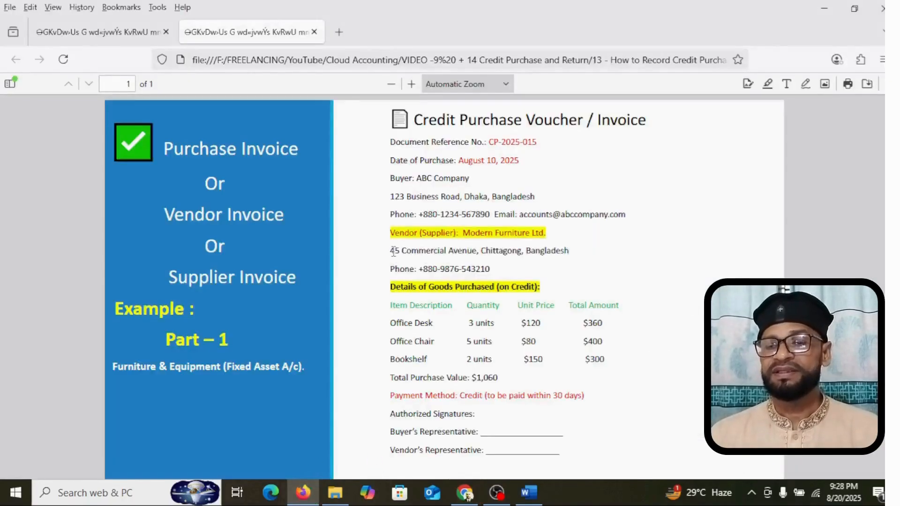
drag(391, 250, 488, 268)
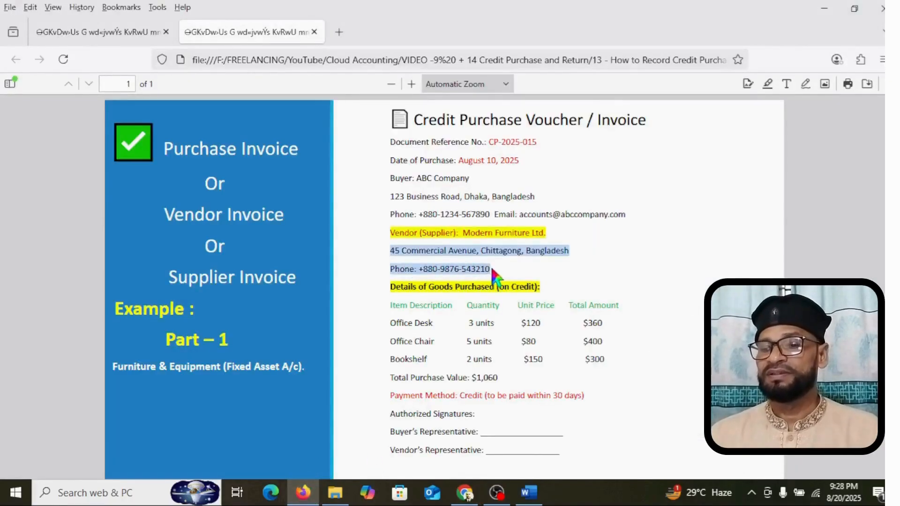
right_click(462, 266)
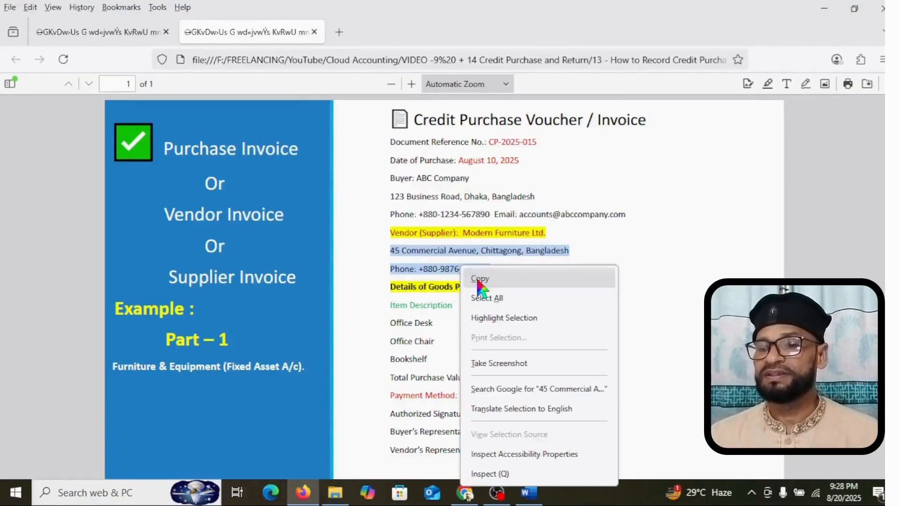
click(479, 279)
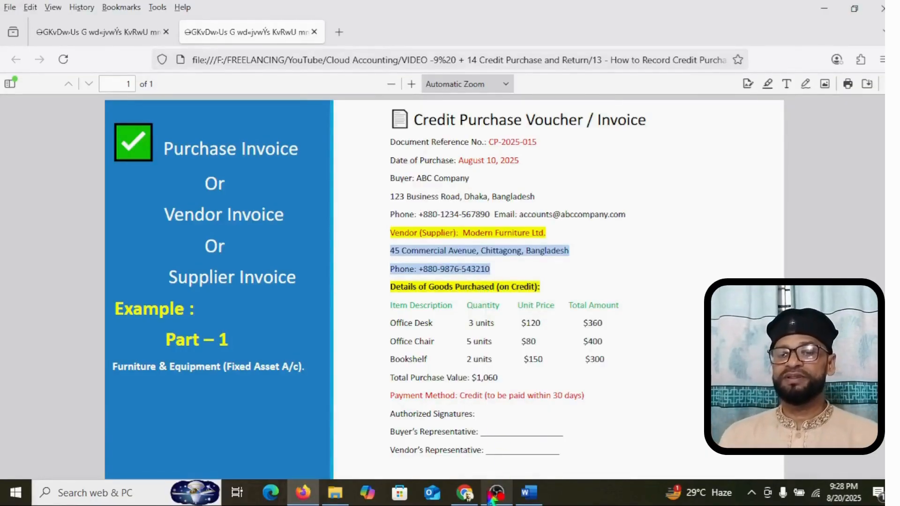
click(465, 492)
right_click(36, 244)
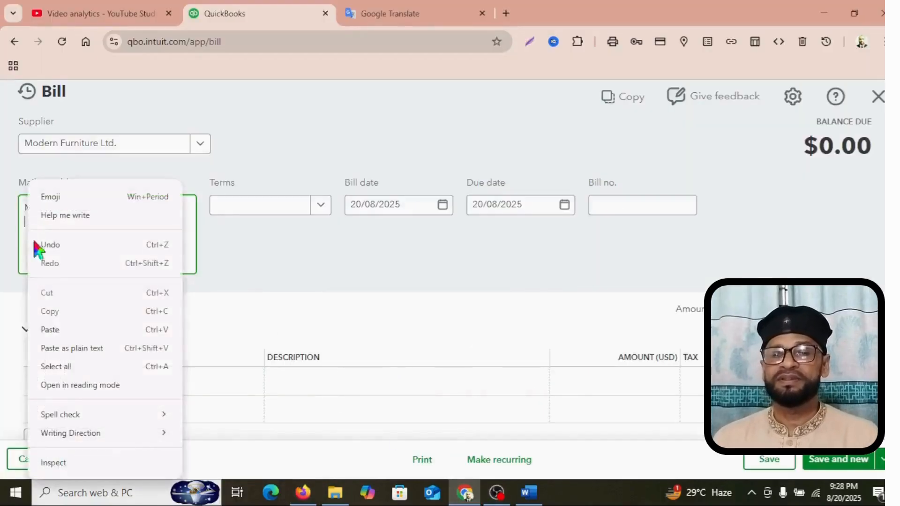
click(55, 330)
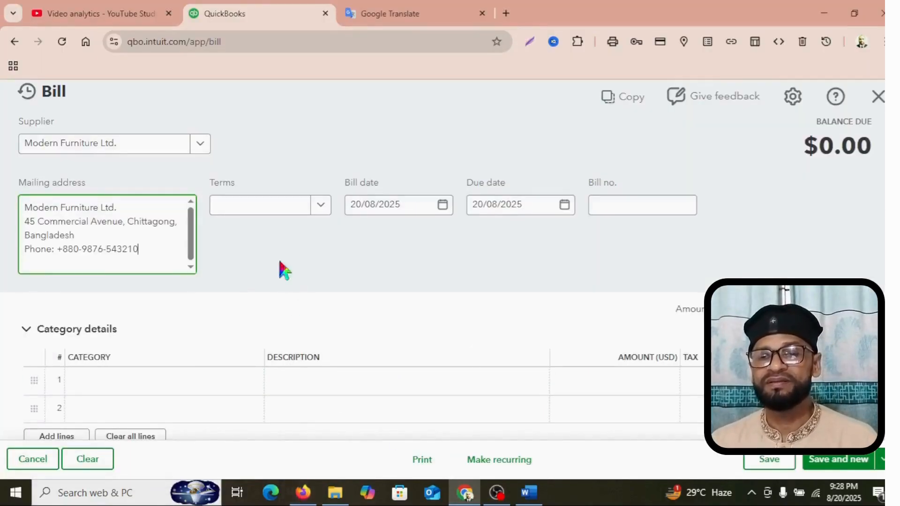
Check the payment period on the invoice PDF and set the bill's terms to Net 30.
click(319, 209)
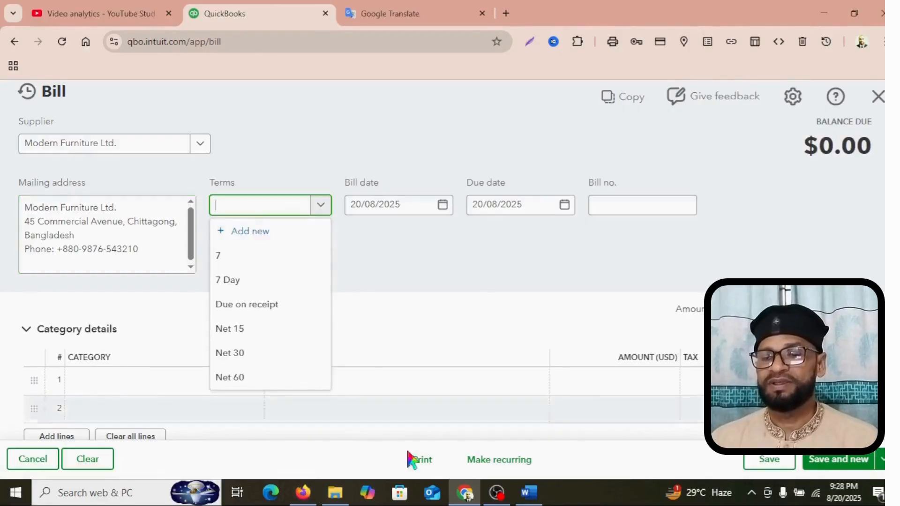
click(304, 493)
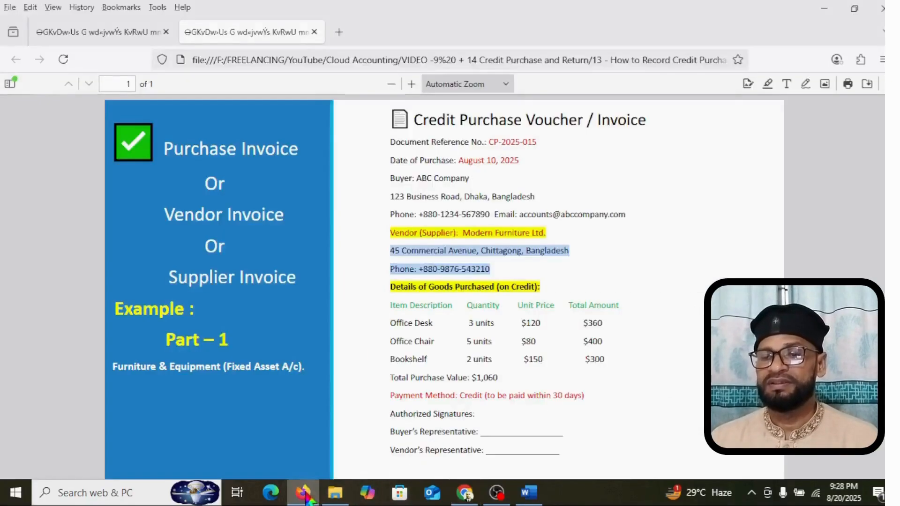
scroll(484, 323, down, 1)
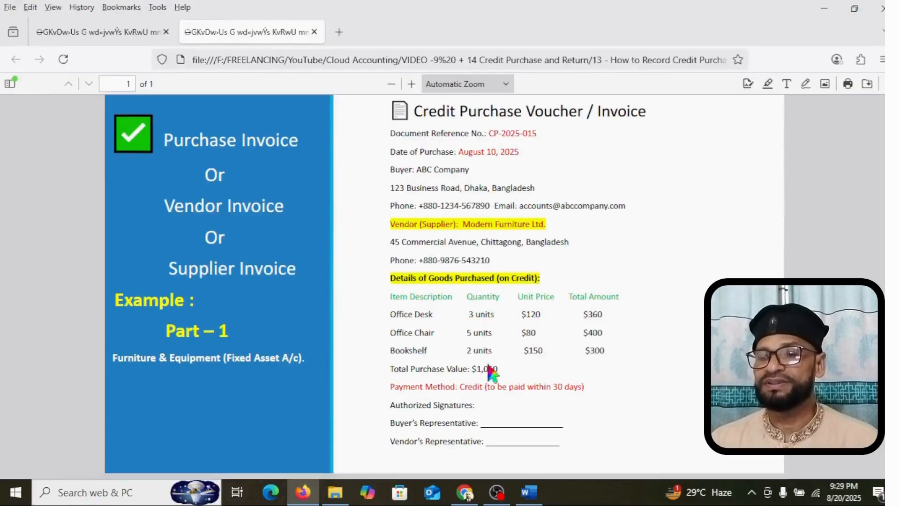
triple_click(484, 386)
click(578, 392)
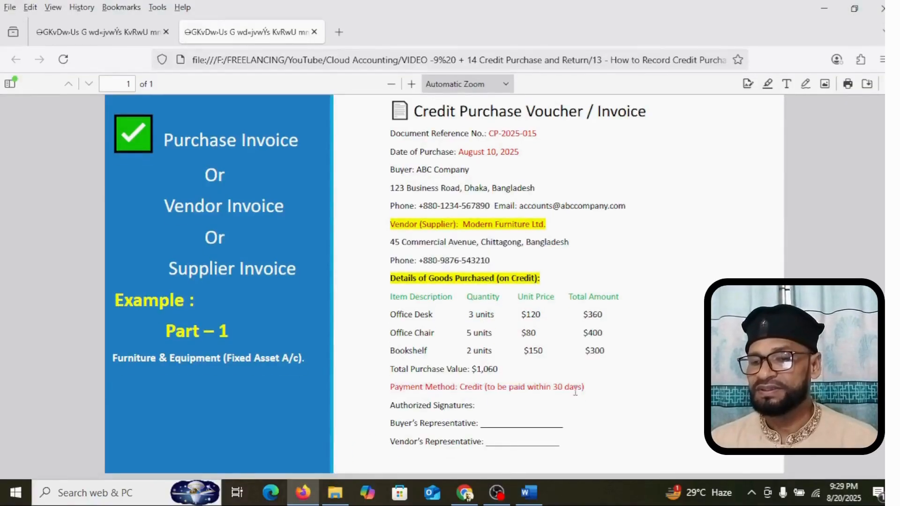
drag(552, 387, 578, 384)
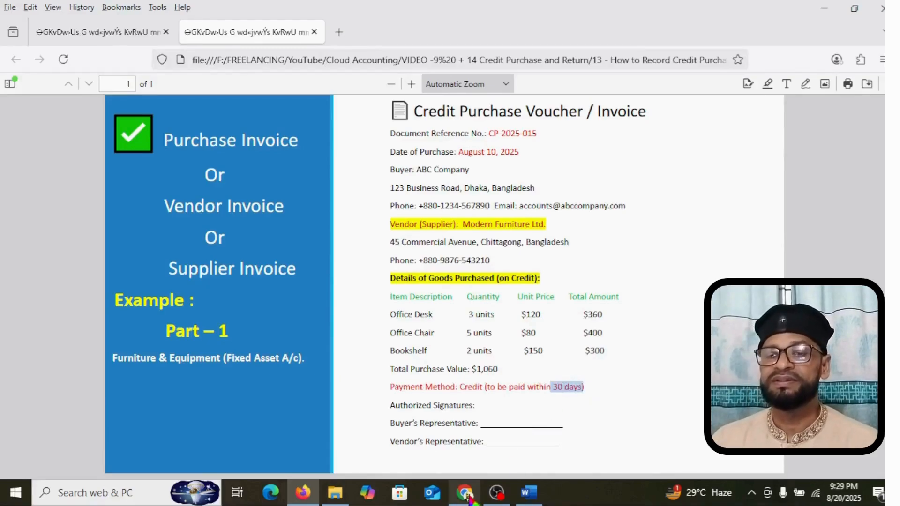
key(alt+Tab)
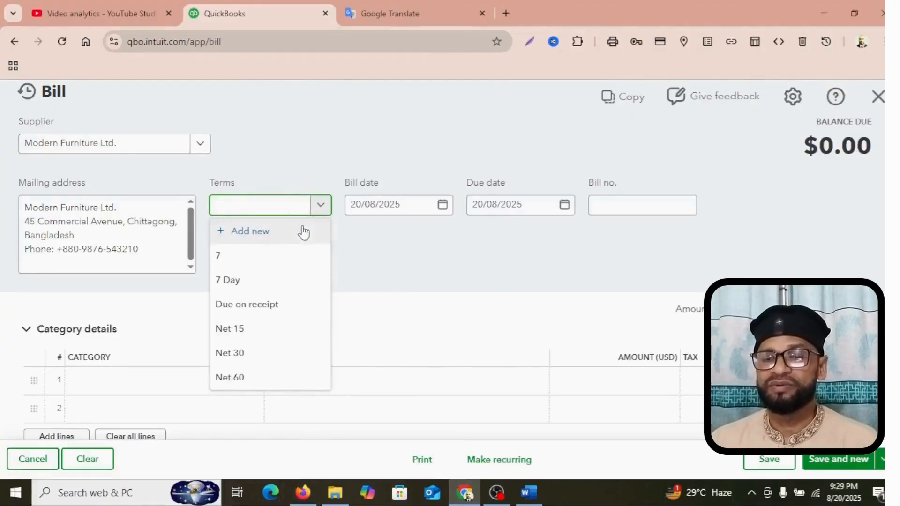
click(248, 355)
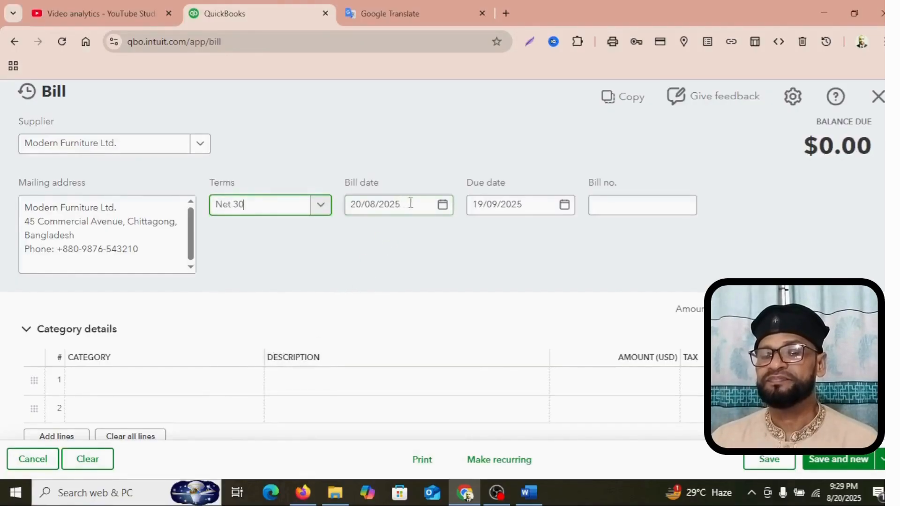
Check the date of purchase on the invoice PDF and set the bill date to 10/08/2025.
key(alt+Tab)
drag(469, 155, 513, 155)
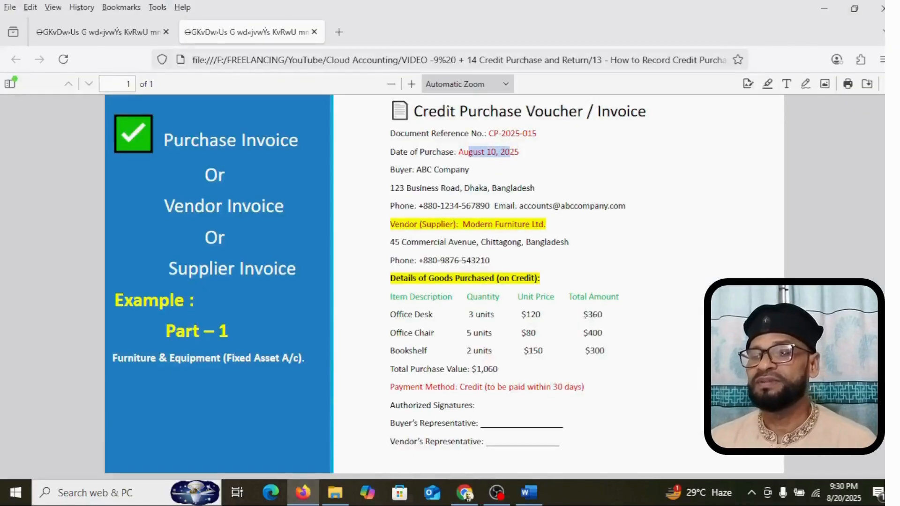
click(465, 493)
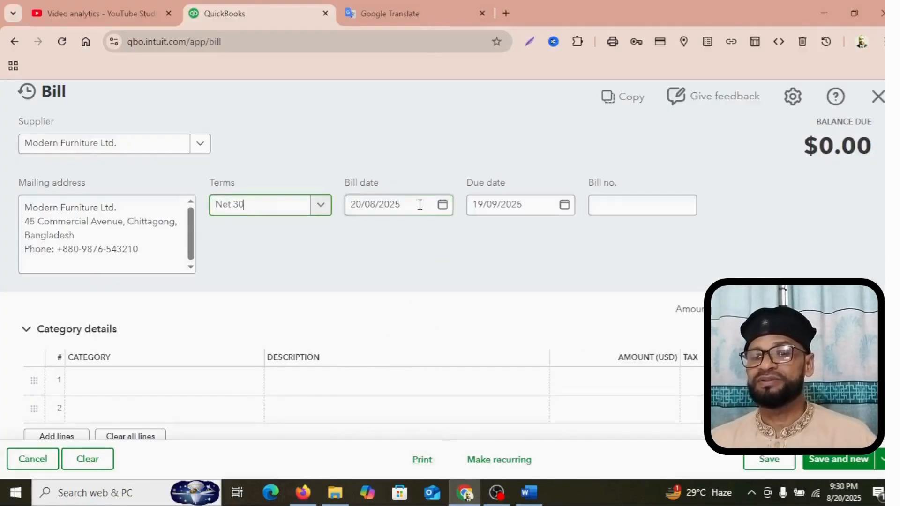
click(444, 210)
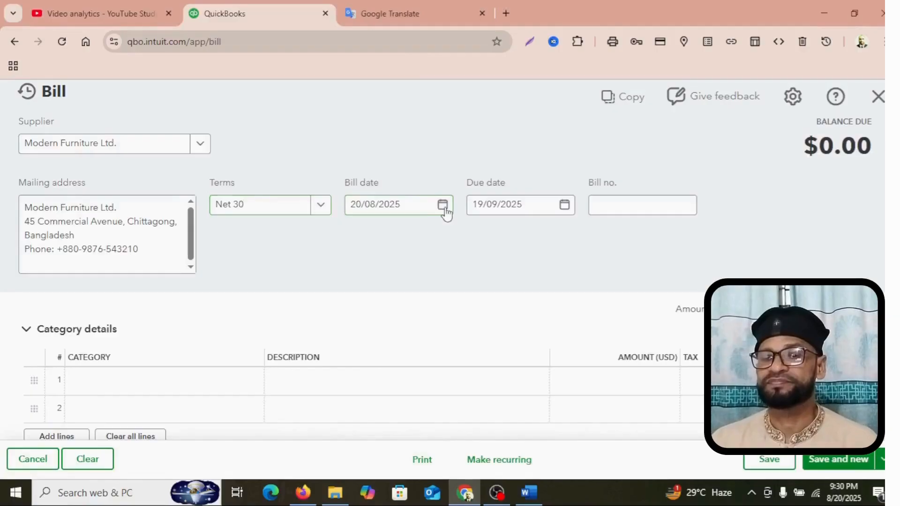
click(444, 210)
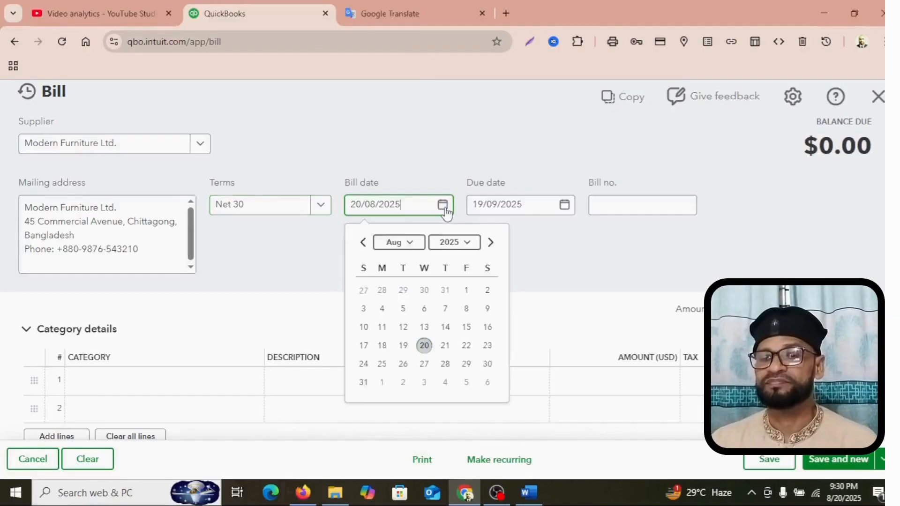
click(364, 328)
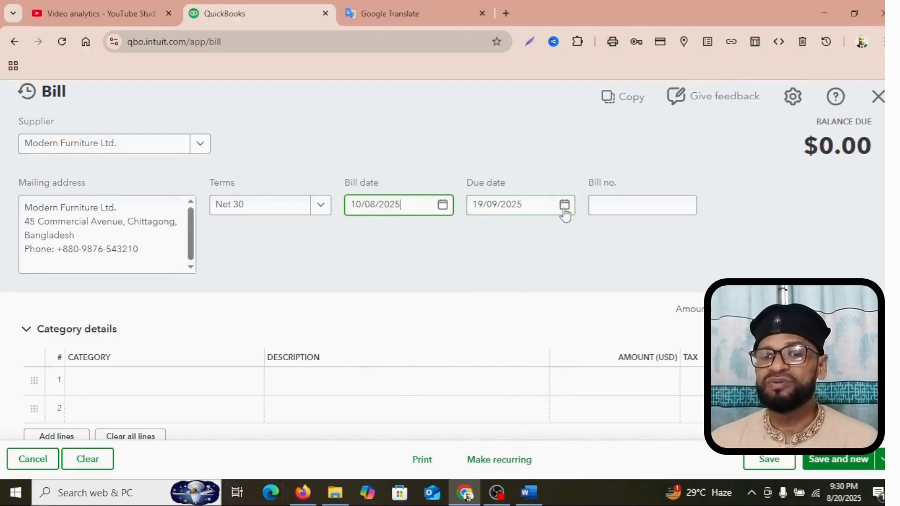
Copy the document reference number from the invoice PDF into the bill number.
click(609, 207)
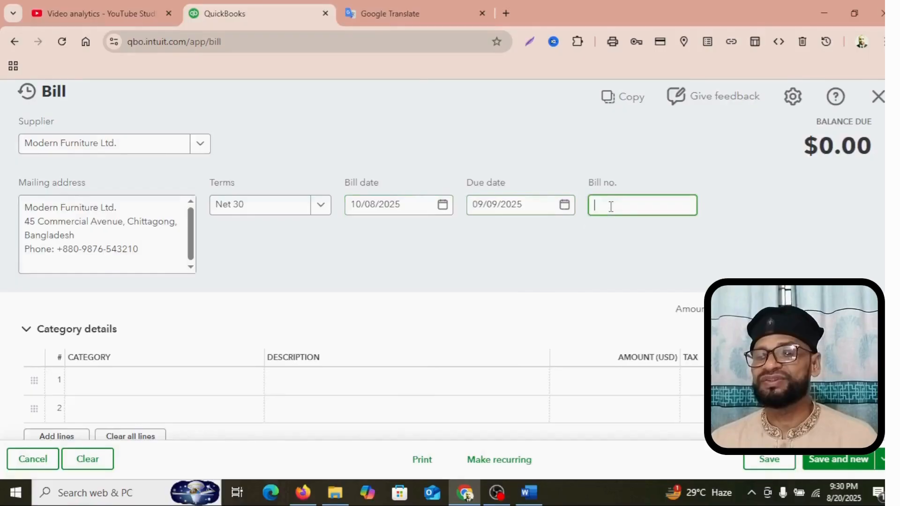
click(303, 497)
drag(489, 133, 540, 135)
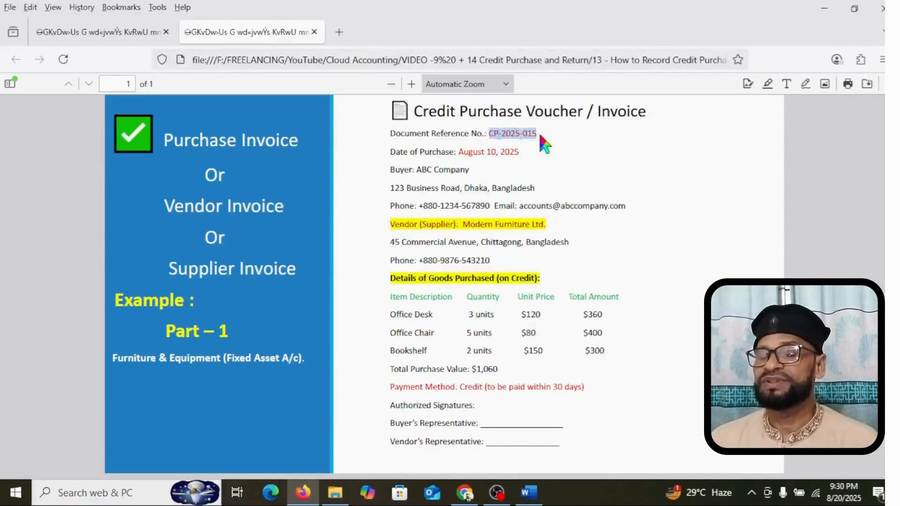
right_click(518, 136)
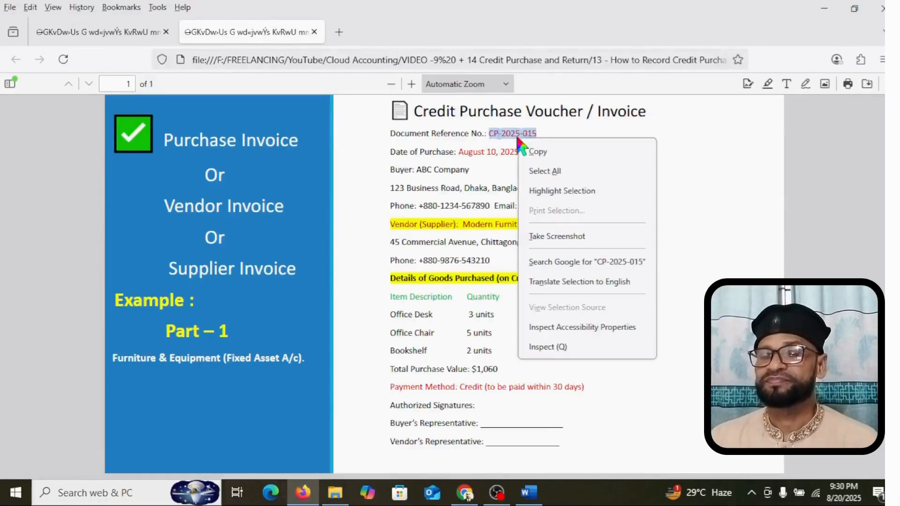
click(539, 152)
click(465, 493)
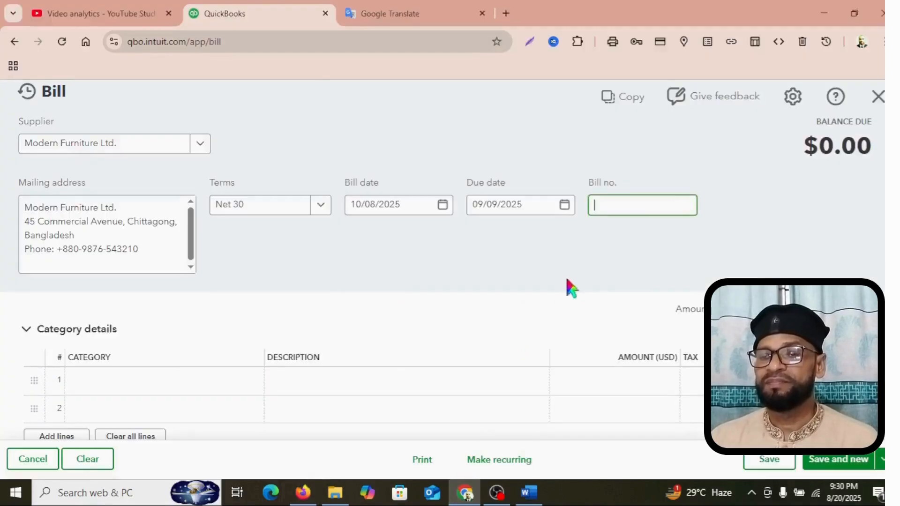
right_click(596, 205)
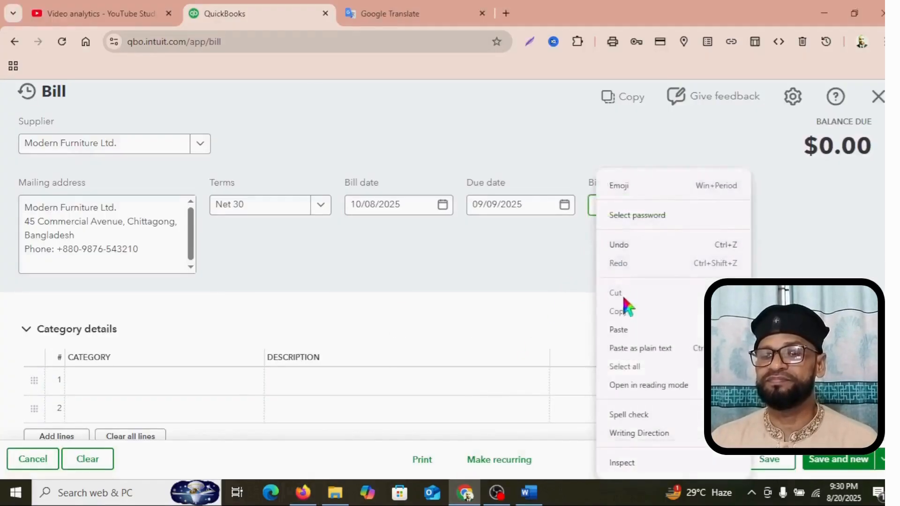
click(624, 329)
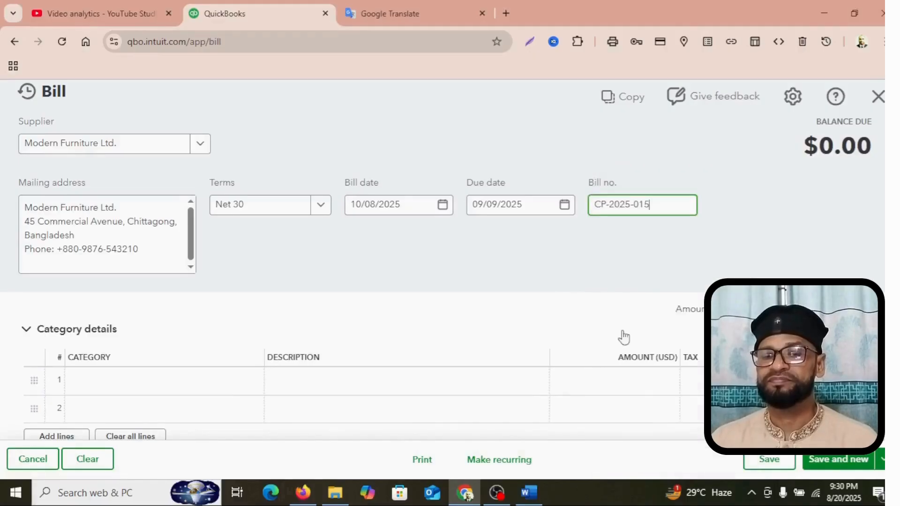
click(543, 276)
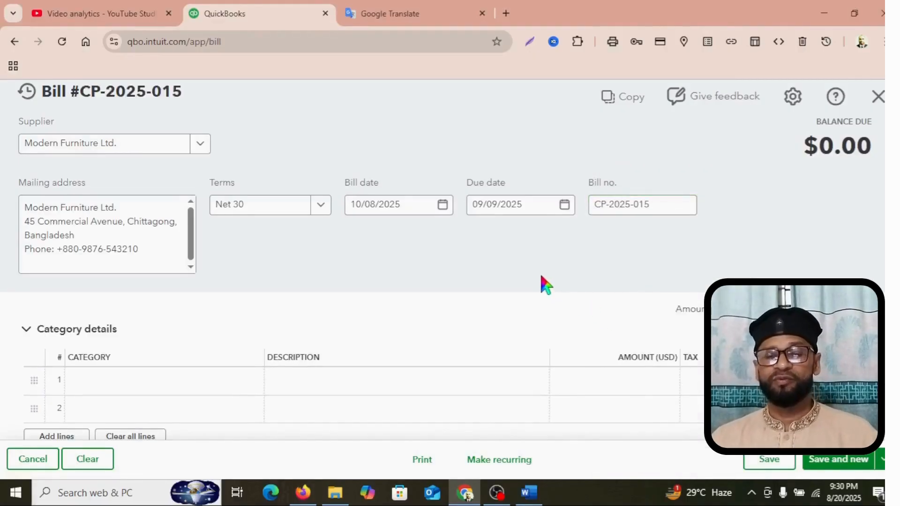
Enter "Furnit" as the category of the first category detail line to find the furniture account.
scroll(541, 277, down, 1)
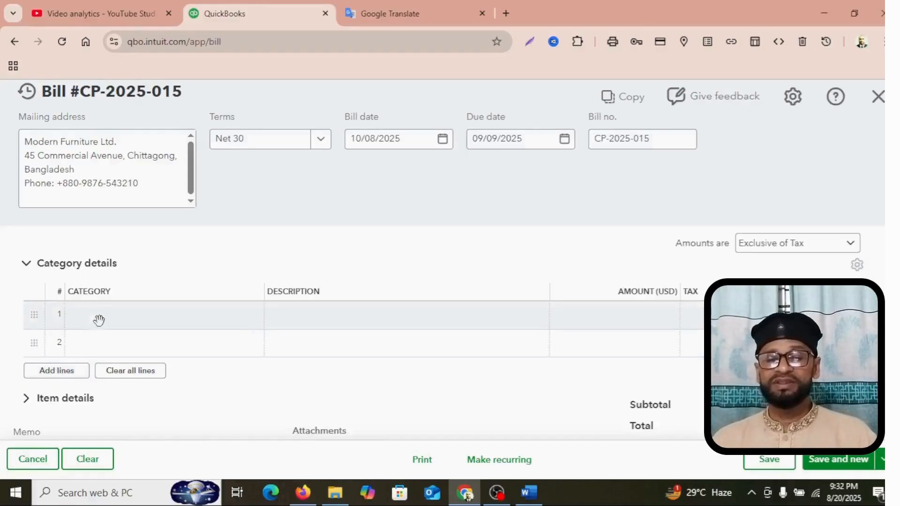
click(234, 315)
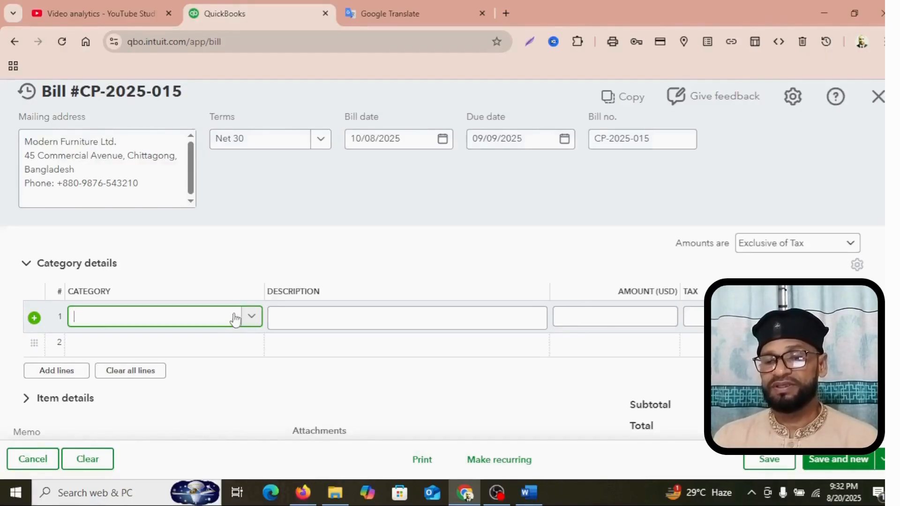
click(251, 319)
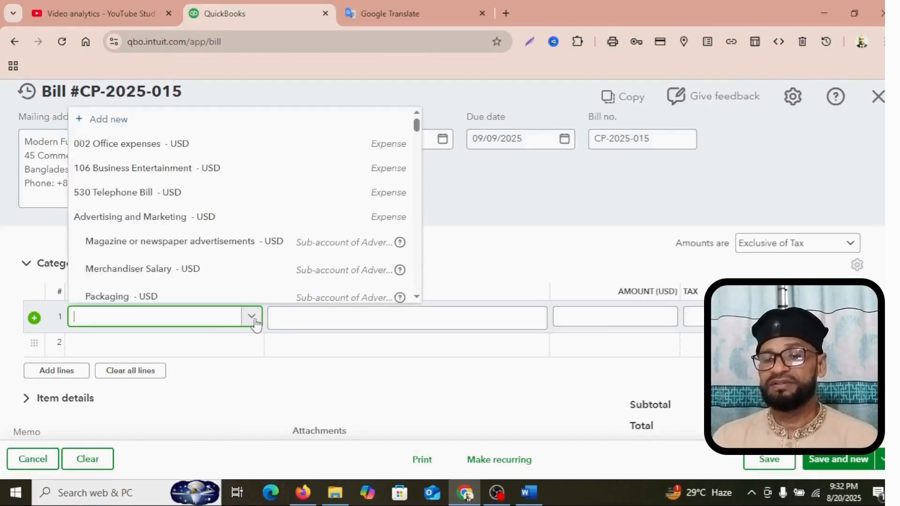
text(Furnit)
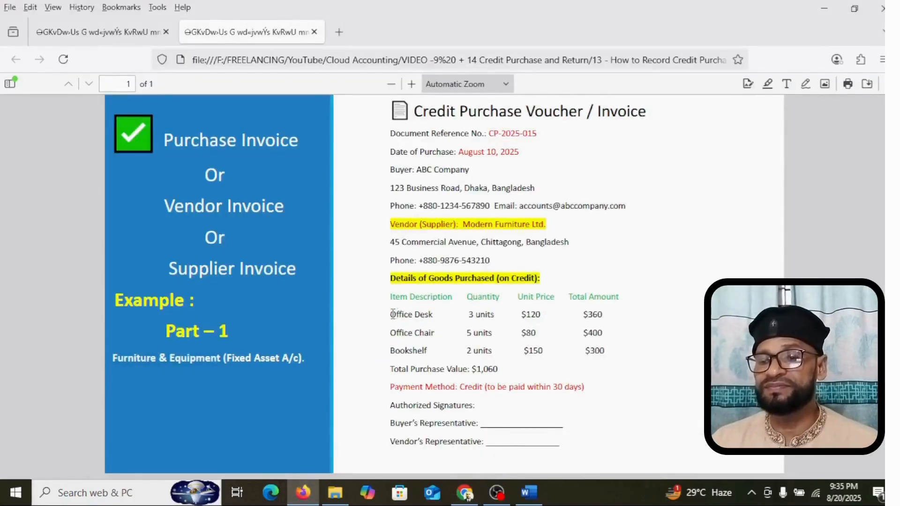
Copy the item name "Office Desk" from the invoice PDF and choose the matching Office Desk account as the first line's category.
drag(390, 314, 435, 314)
right_click(429, 314)
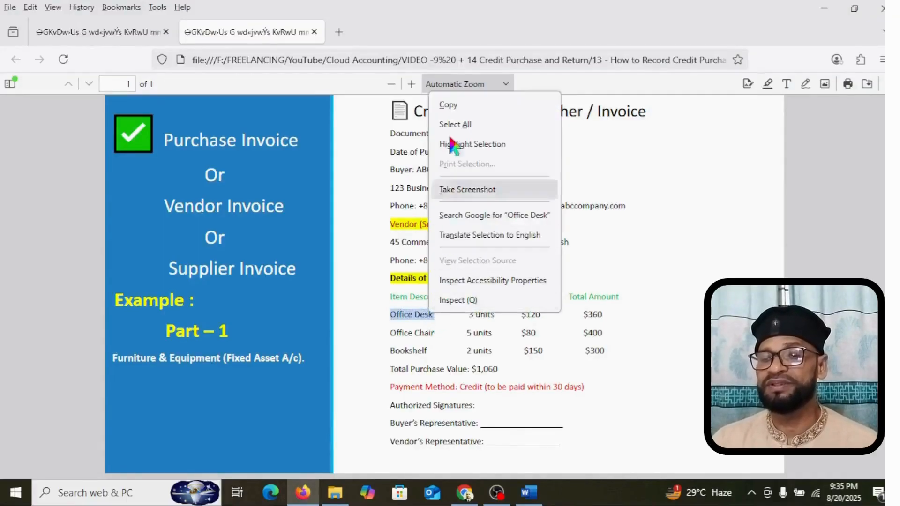
click(451, 103)
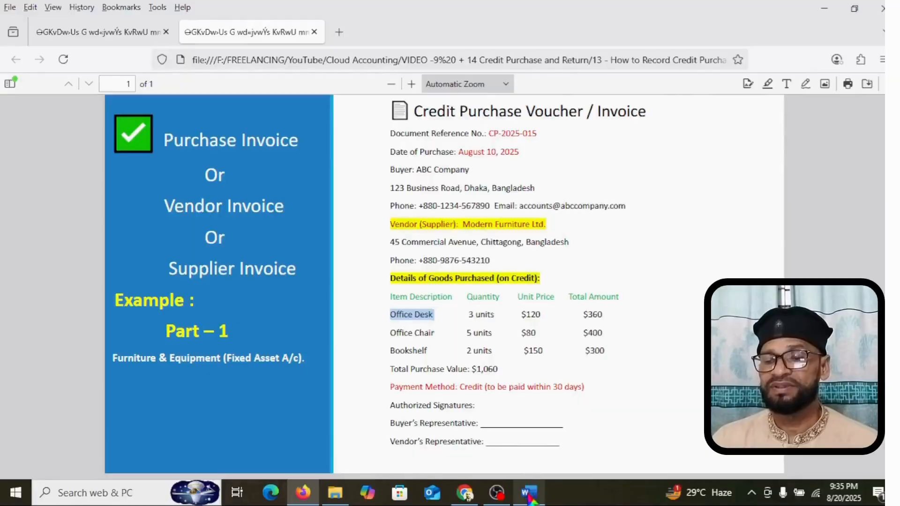
mouse_move(530, 497)
click(464, 492)
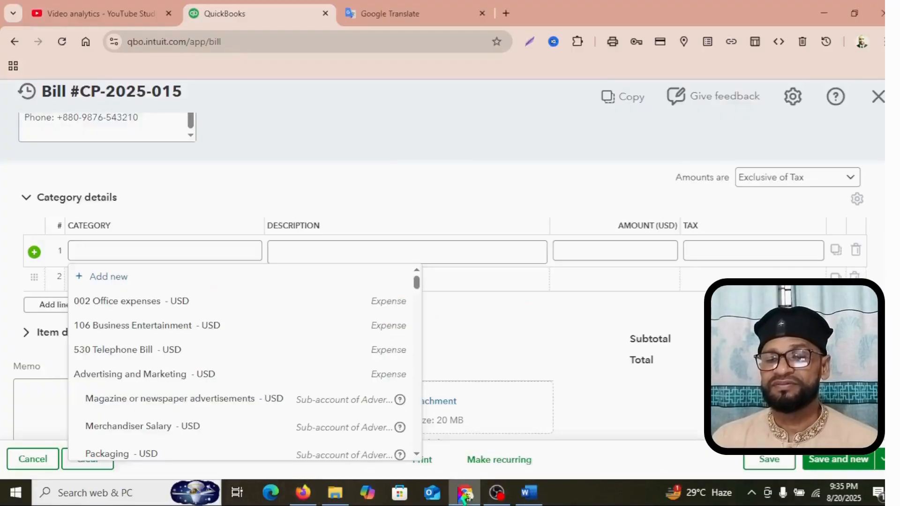
click(113, 256)
right_click(111, 255)
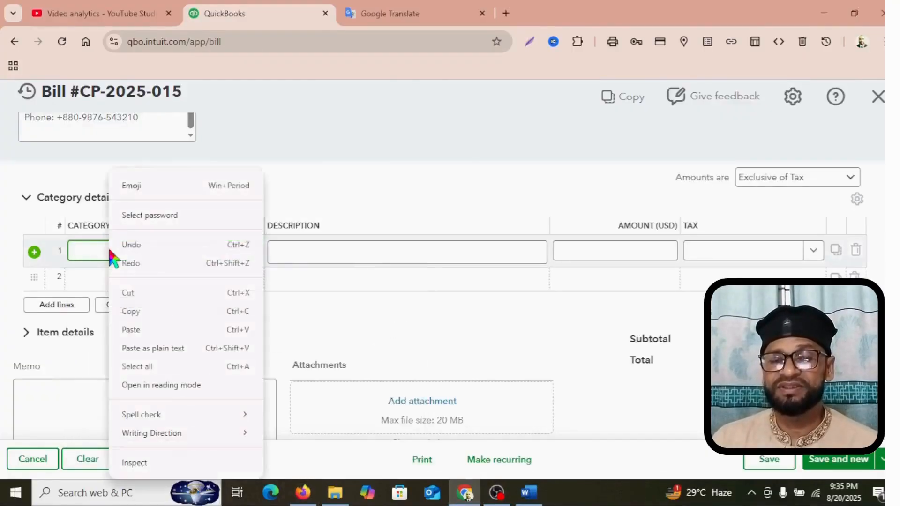
click(145, 330)
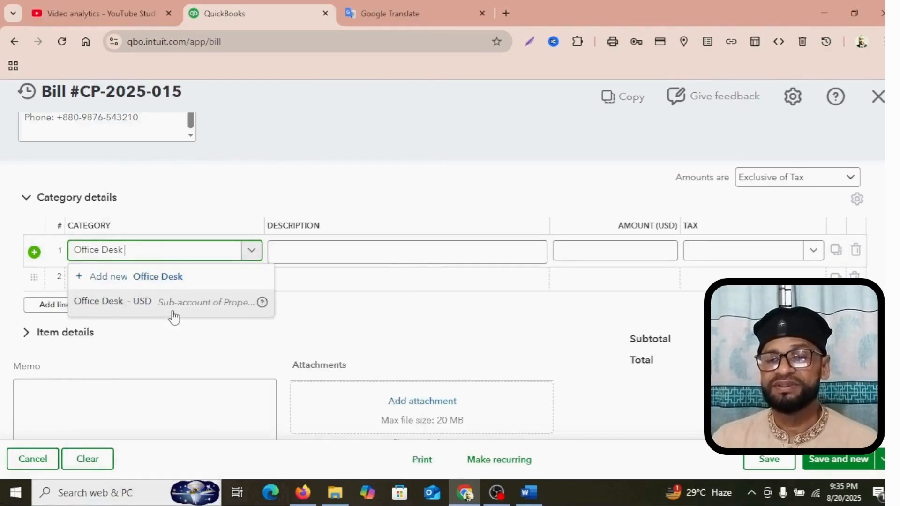
click(173, 314)
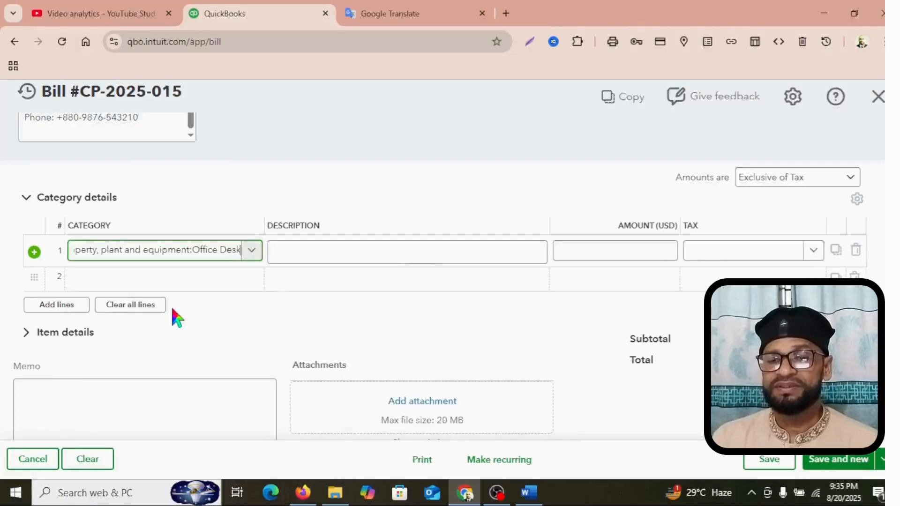
Copy the office desk's name, quantity and unit price from the invoice PDF into the first line's description.
click(303, 492)
drag(390, 314, 546, 319)
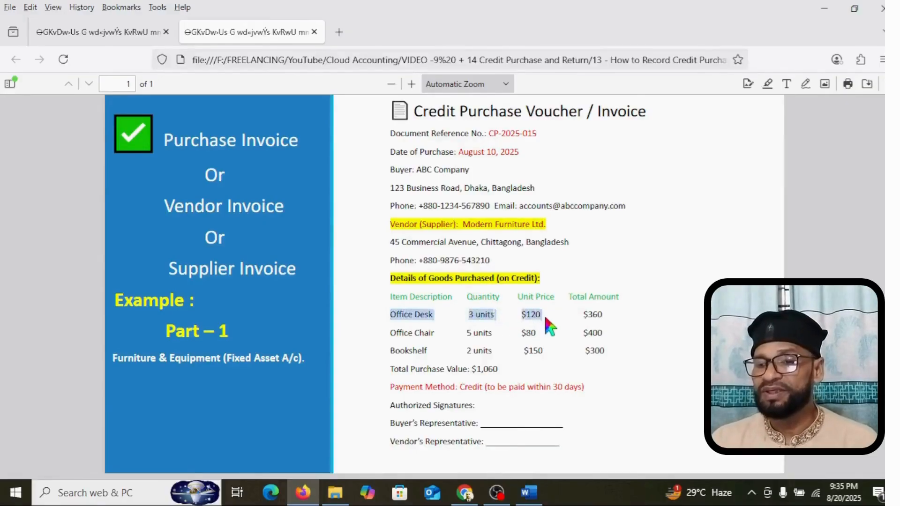
right_click(515, 314)
click(543, 107)
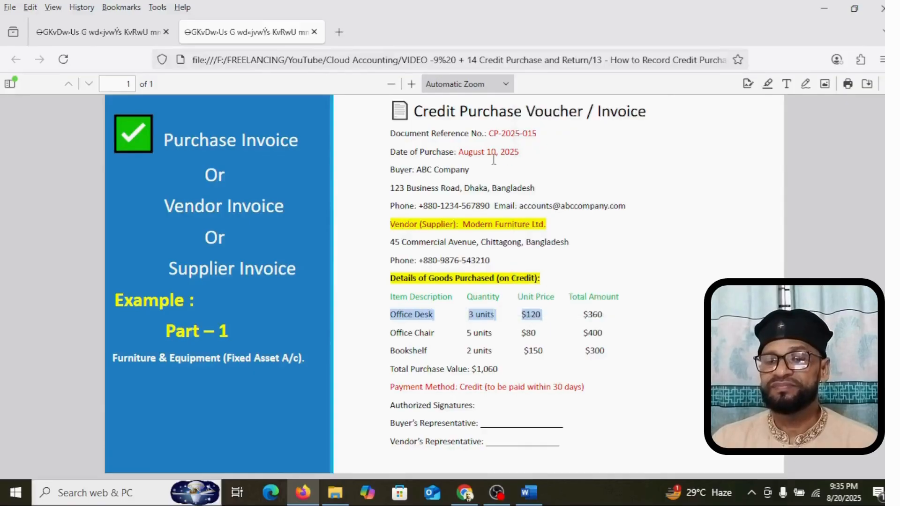
click(465, 492)
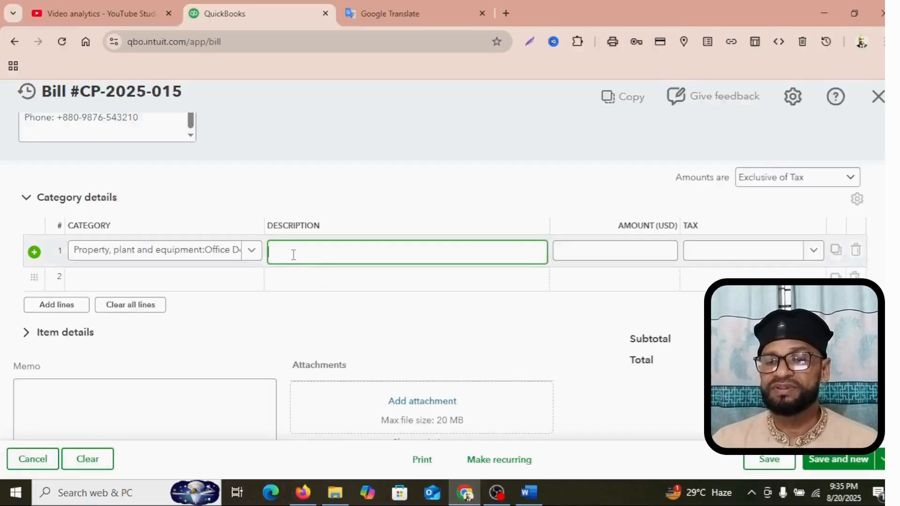
right_click(294, 256)
click(316, 329)
Insert "@" before the unit price so the first line's description reads "Office Desk 3 units @ $120".
click(288, 252)
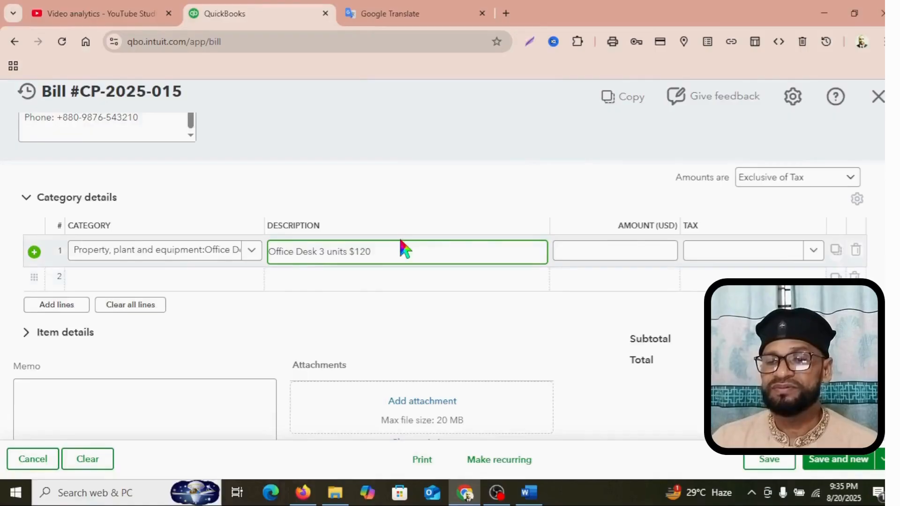
key(Right)
key(Right)
key(Right)
key(Right)
key(Right)
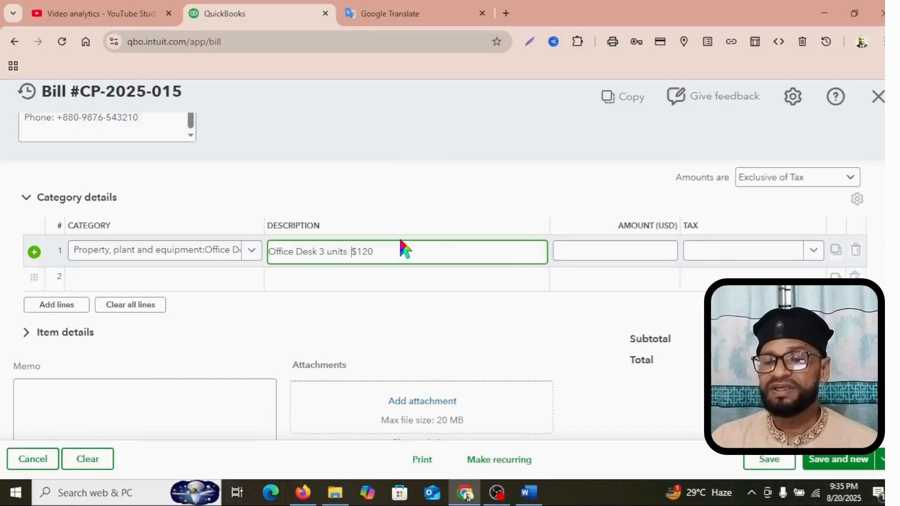
text(@)
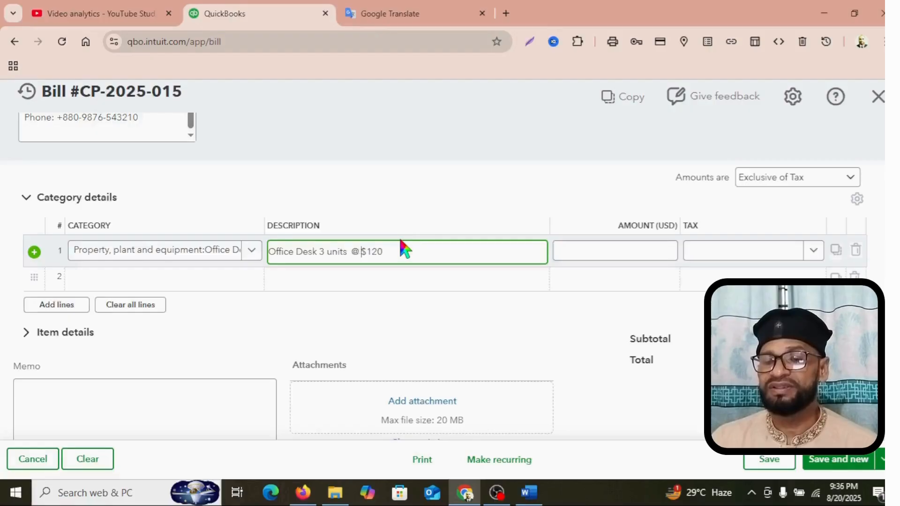
Enter 360 as the first line's amount and set the bill's amounts to Out of Scope of Tax.
click(621, 250)
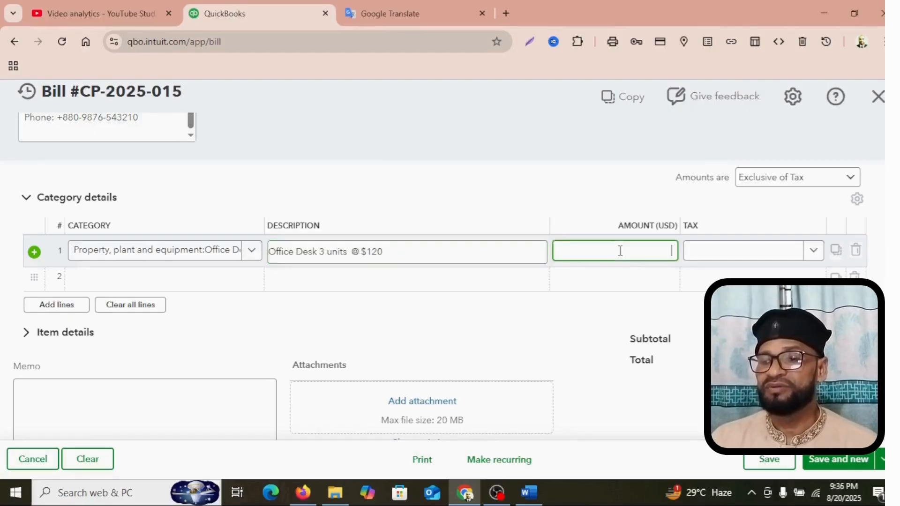
text(360)
key(Tab)
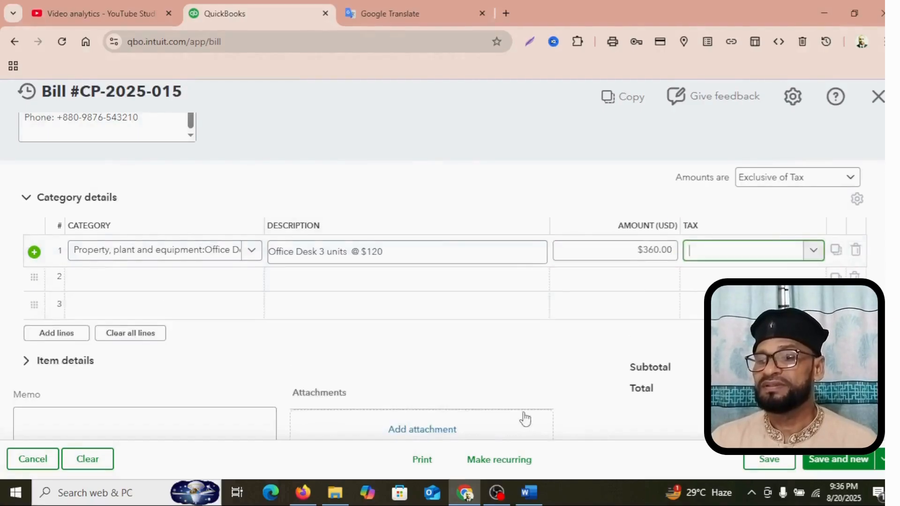
click(851, 180)
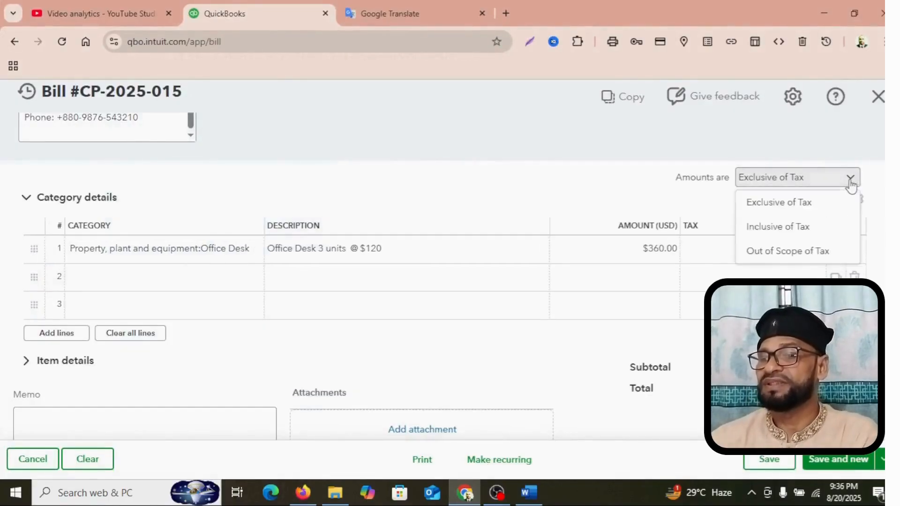
click(799, 254)
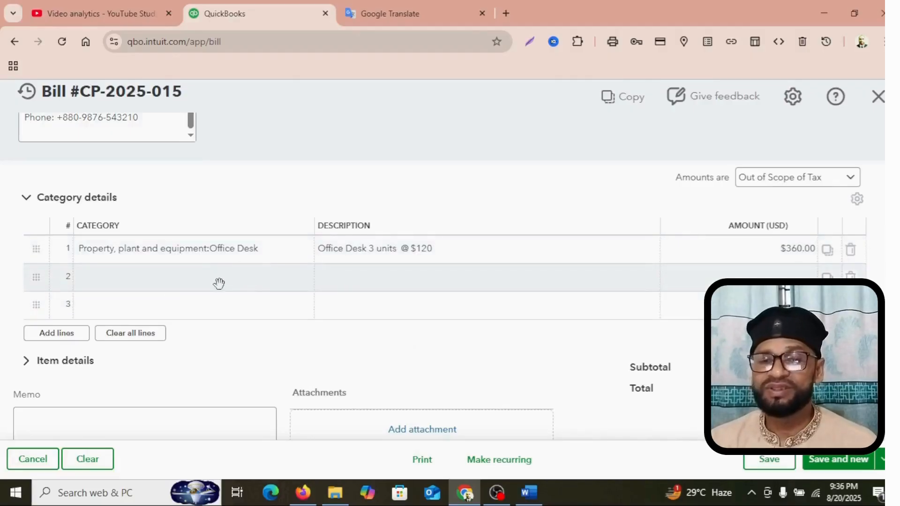
Copy the item name "Office Chair" from the invoice PDF and choose the matching Office Chair account as the second line's category.
click(219, 284)
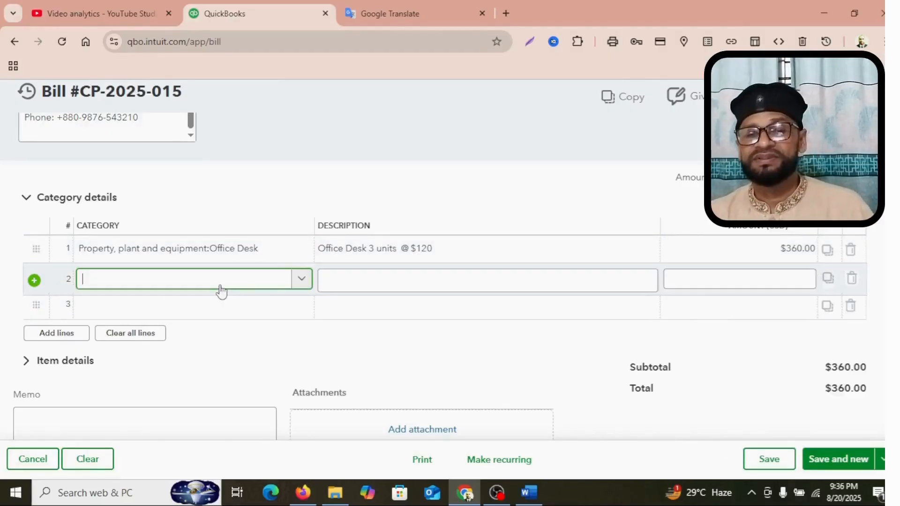
click(304, 493)
drag(391, 334, 436, 331)
key(ctrl+c)
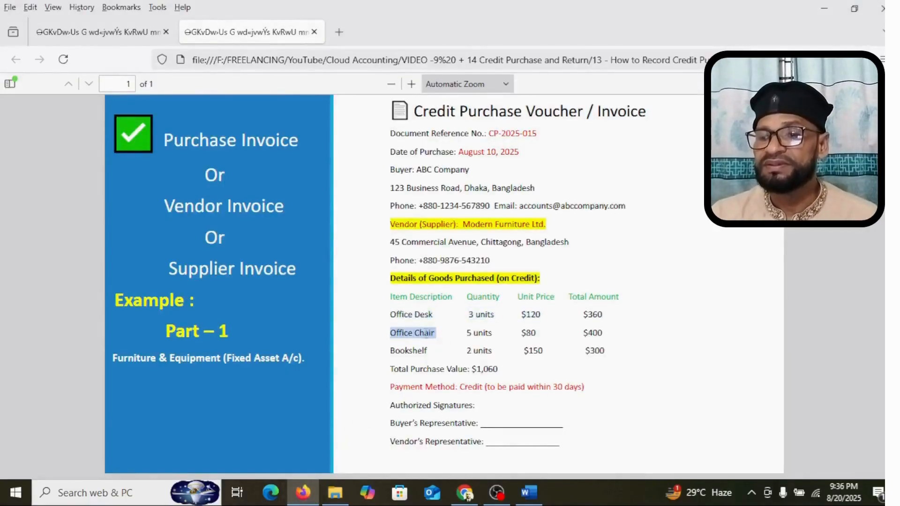
right_click(435, 333)
click(449, 125)
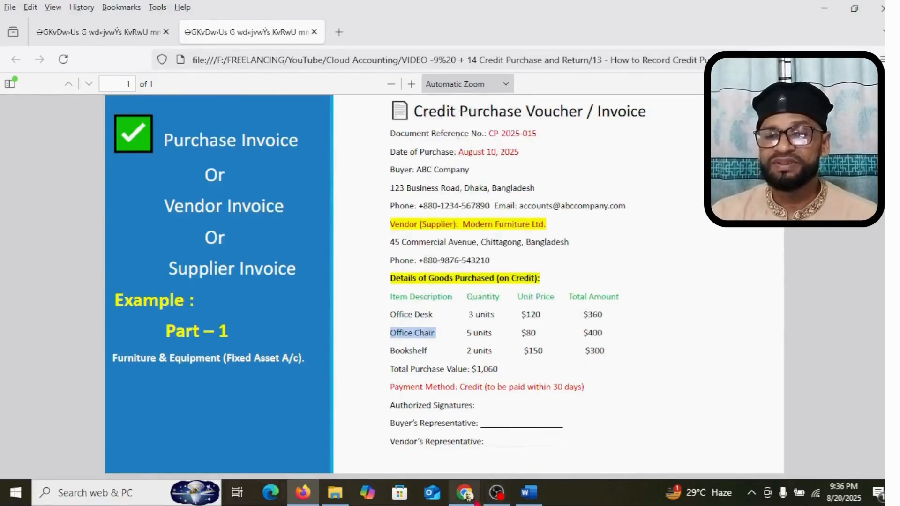
click(469, 500)
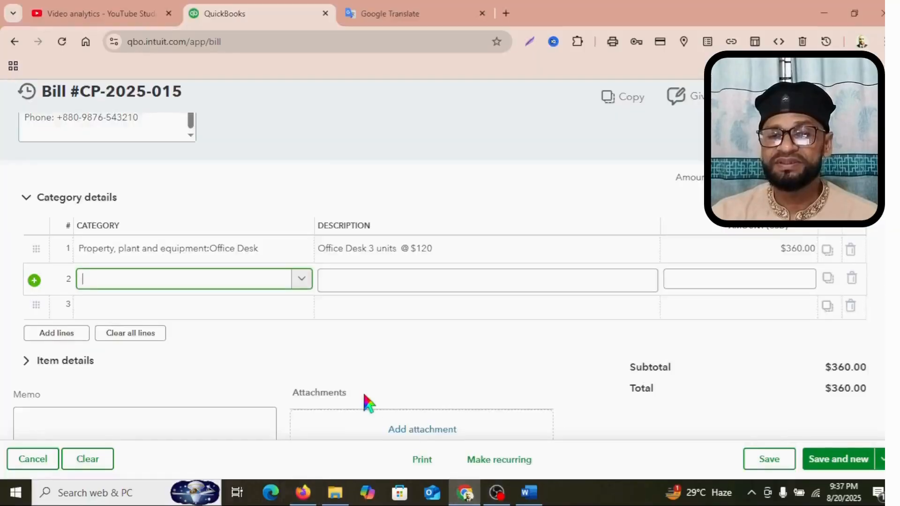
click(123, 282)
right_click(120, 281)
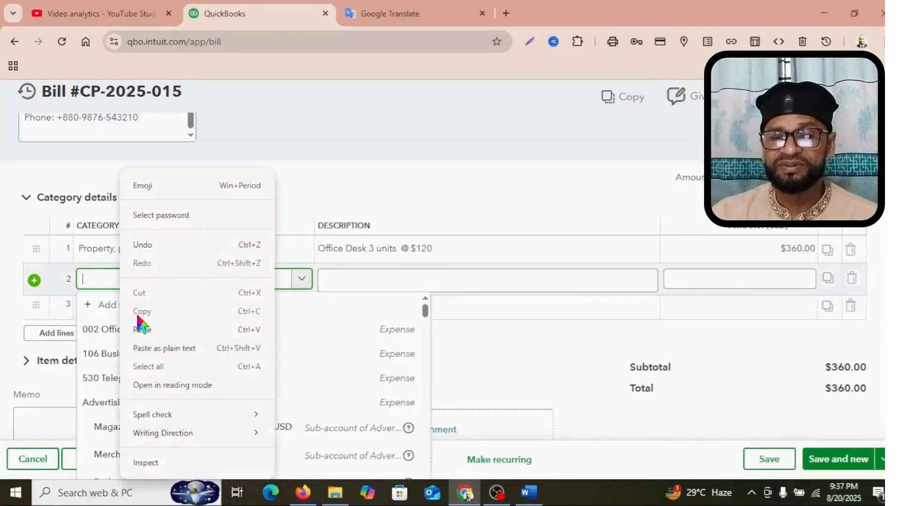
click(142, 330)
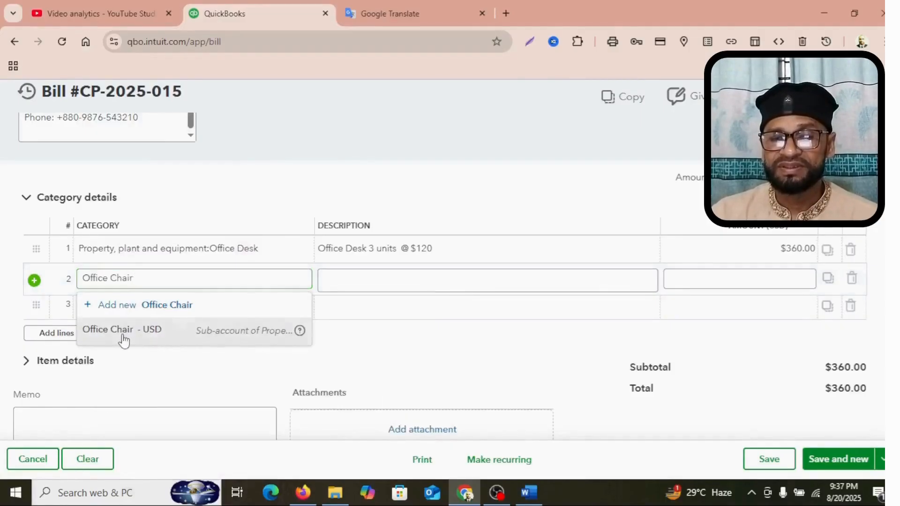
click(128, 340)
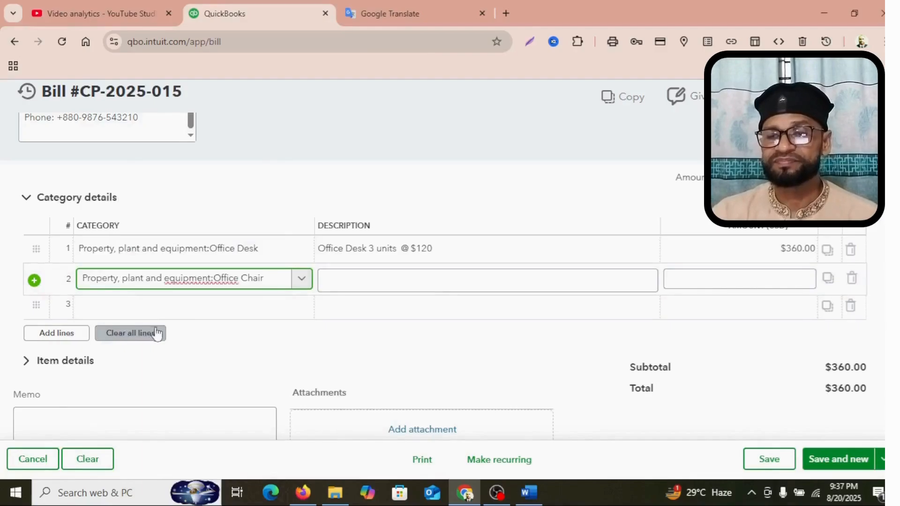
Copy the office chair's name, quantity and unit price from the invoice PDF into the second line's description.
click(325, 284)
click(303, 492)
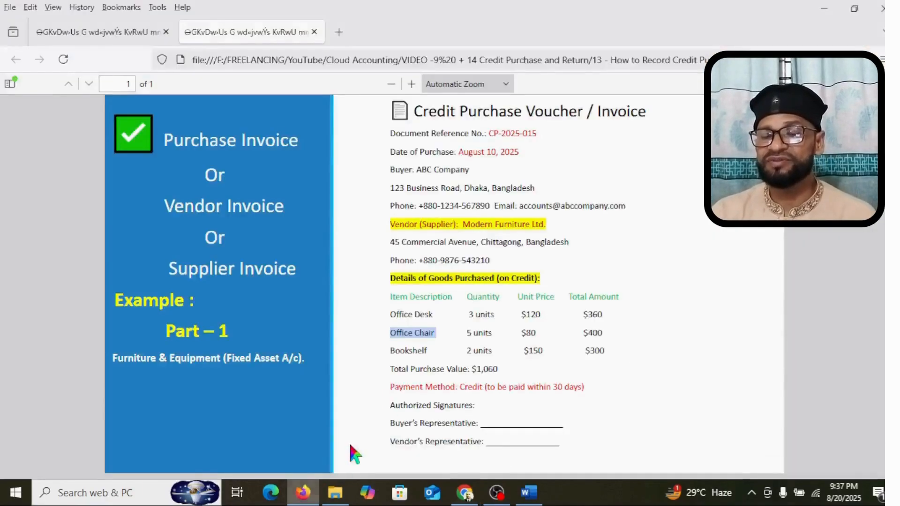
click(485, 333)
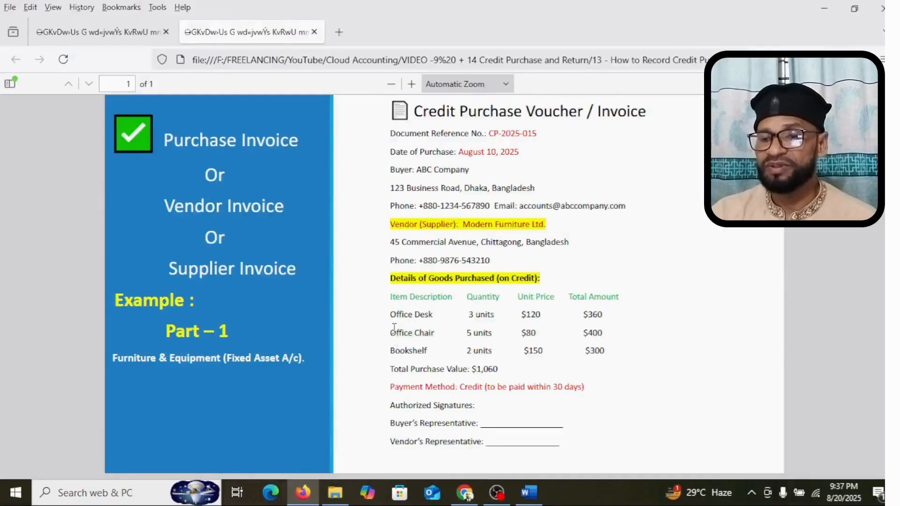
drag(392, 333, 537, 338)
key(ctrl+c)
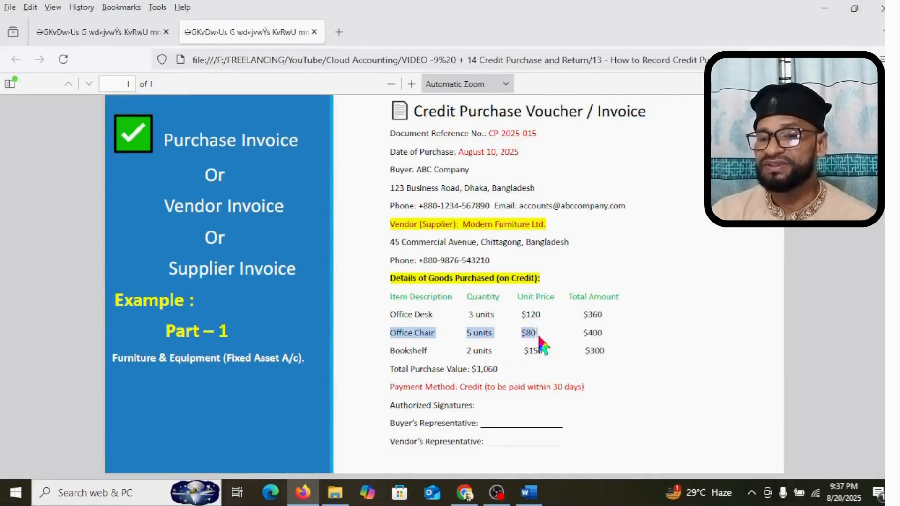
right_click(513, 331)
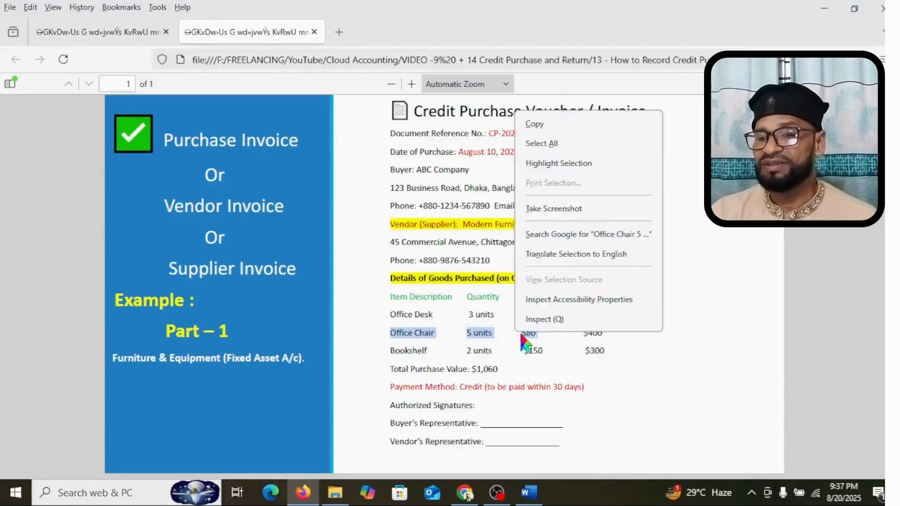
click(538, 125)
click(467, 496)
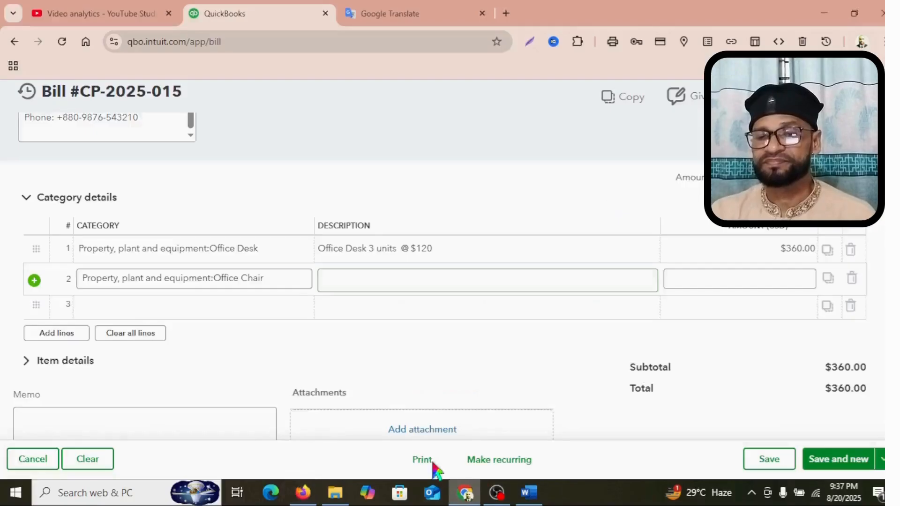
right_click(323, 281)
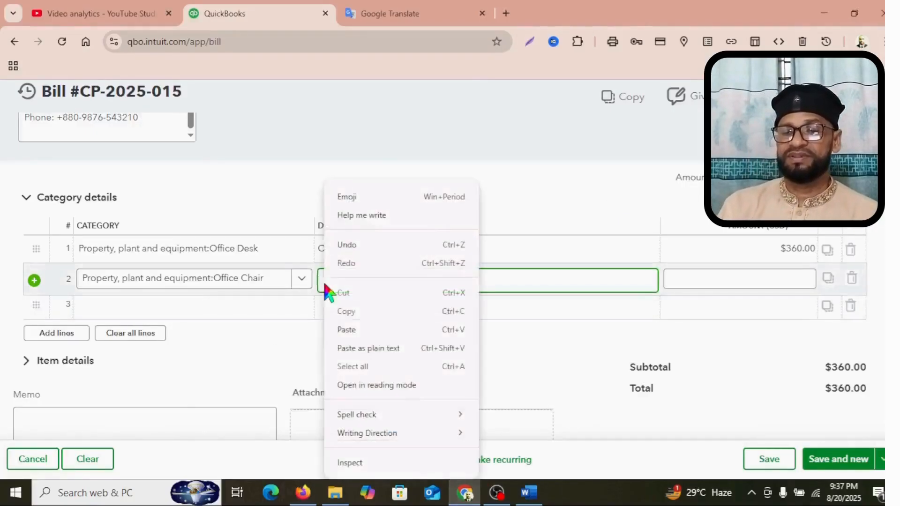
click(372, 331)
Insert "@" before the $80 unit price in the second line's description and enter 400 as the line's amount.
key(Left)
key(Left)
key(Left)
text(@)
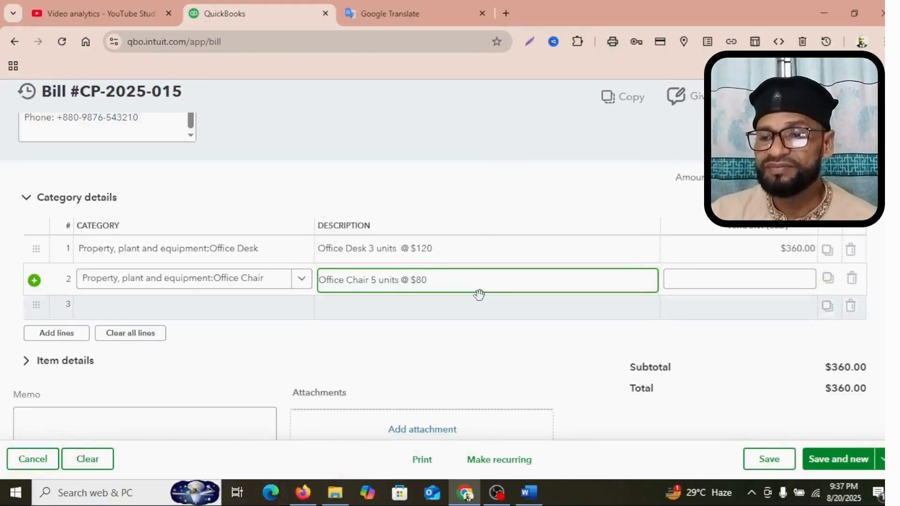
click(699, 281)
text(400)
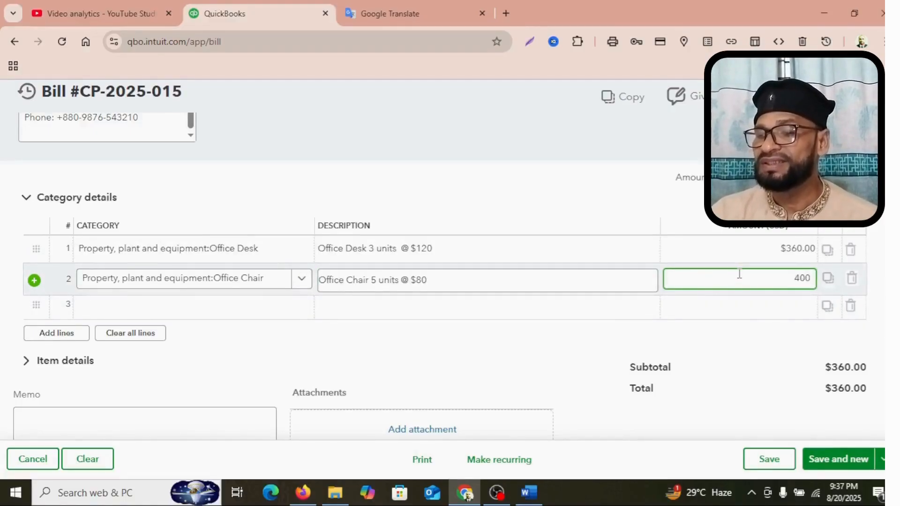
click(765, 305)
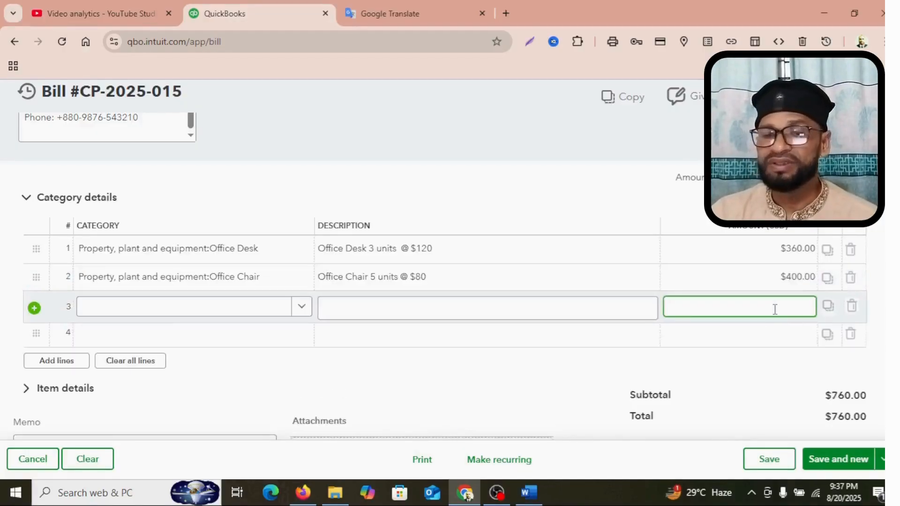
Copy the item name "Bookshelf" from the invoice PDF and choose the matching Bookshelf account as the third line's category.
click(303, 492)
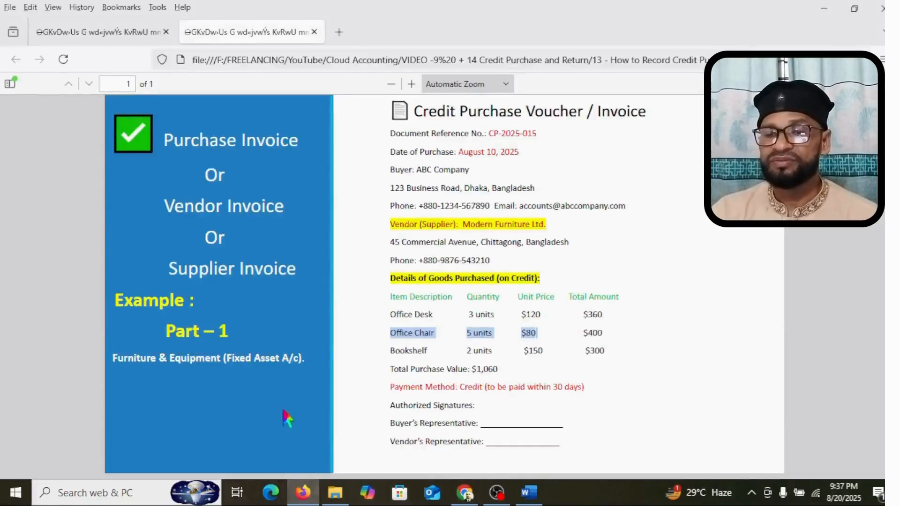
drag(389, 351, 430, 349)
key(ctrl+c)
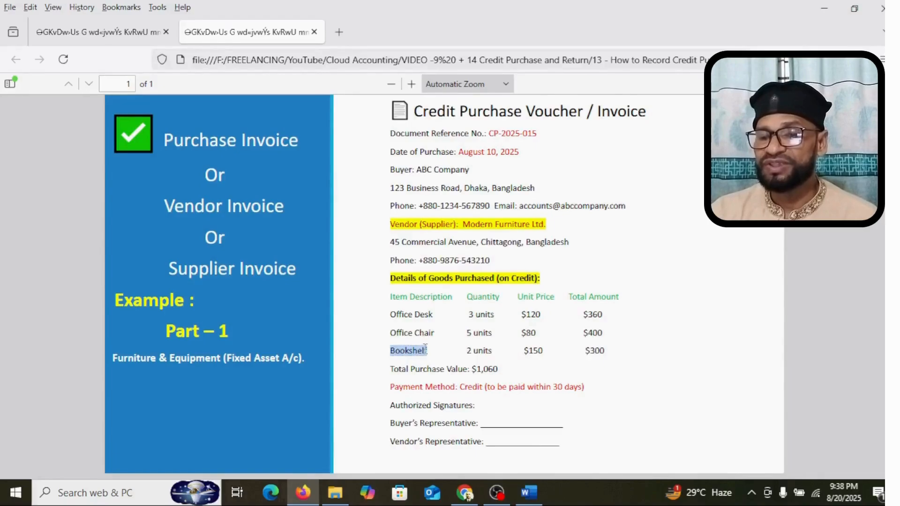
right_click(424, 368)
click(441, 135)
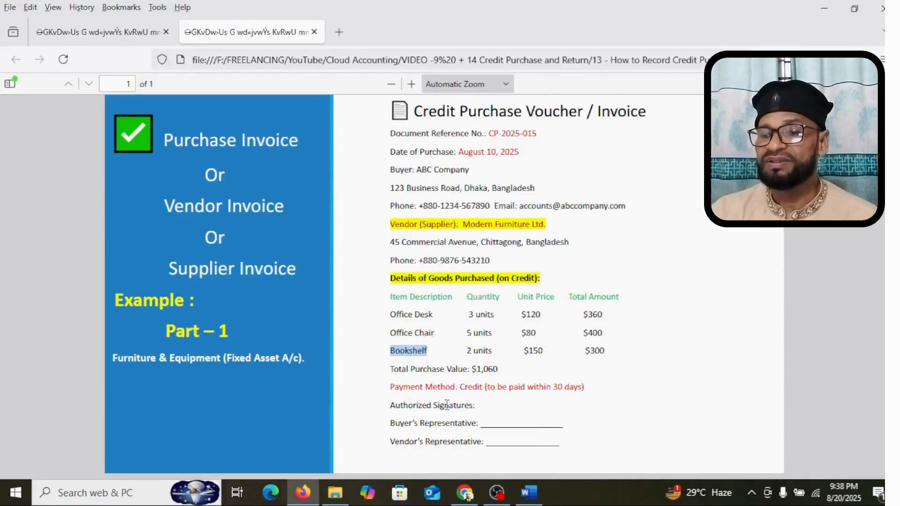
click(464, 492)
click(141, 308)
right_click(141, 307)
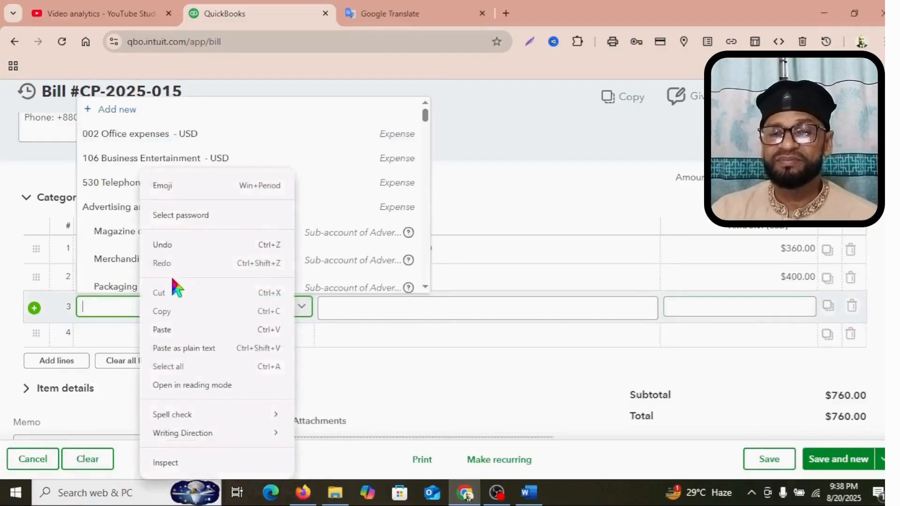
click(170, 330)
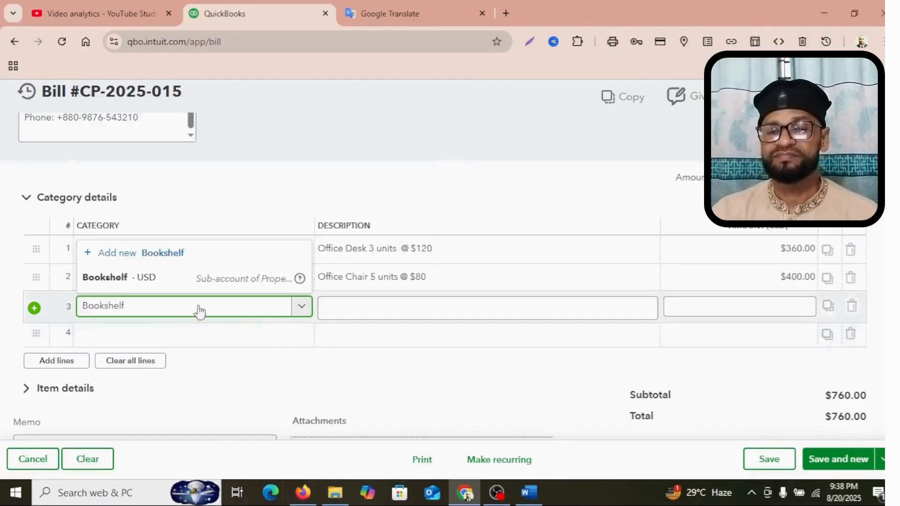
click(127, 277)
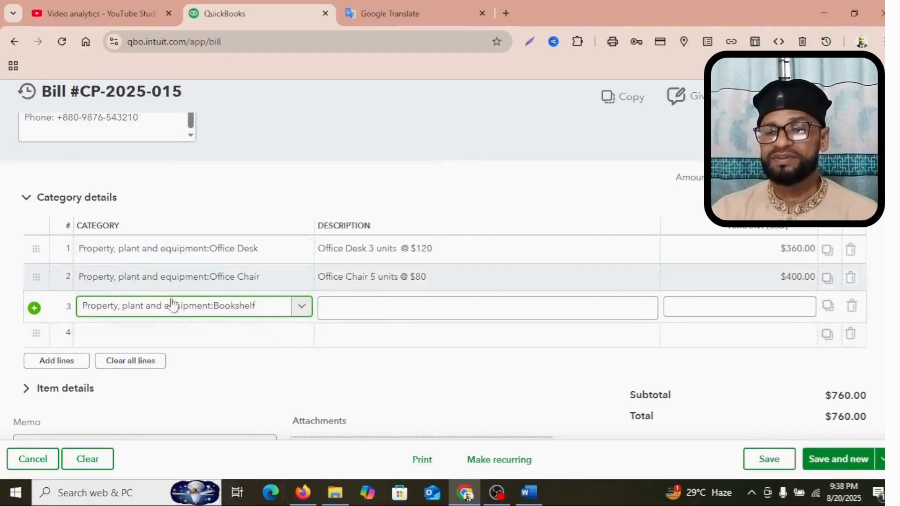
Copy the bookshelf's name, quantity and unit price from the invoice PDF and make the third line's description "Bookshelf 2 units @ $150".
click(347, 313)
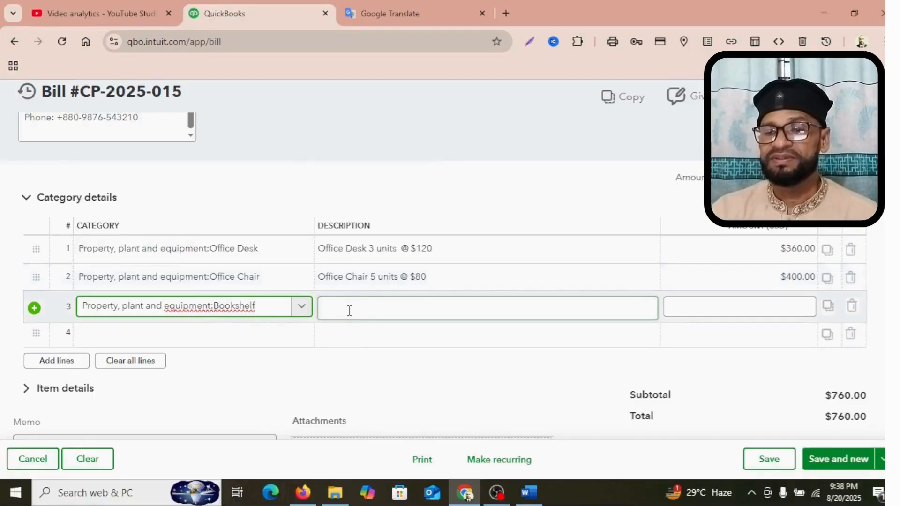
click(345, 431)
drag(391, 350, 521, 355)
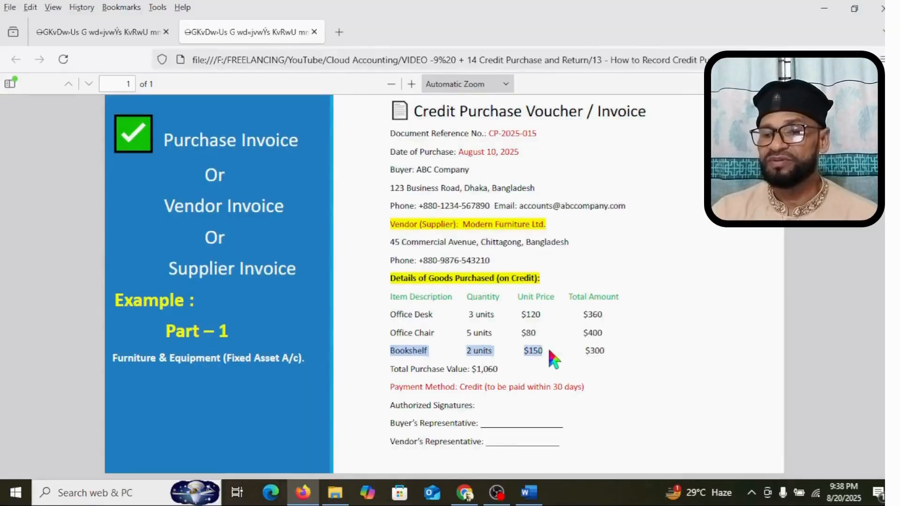
right_click(532, 348)
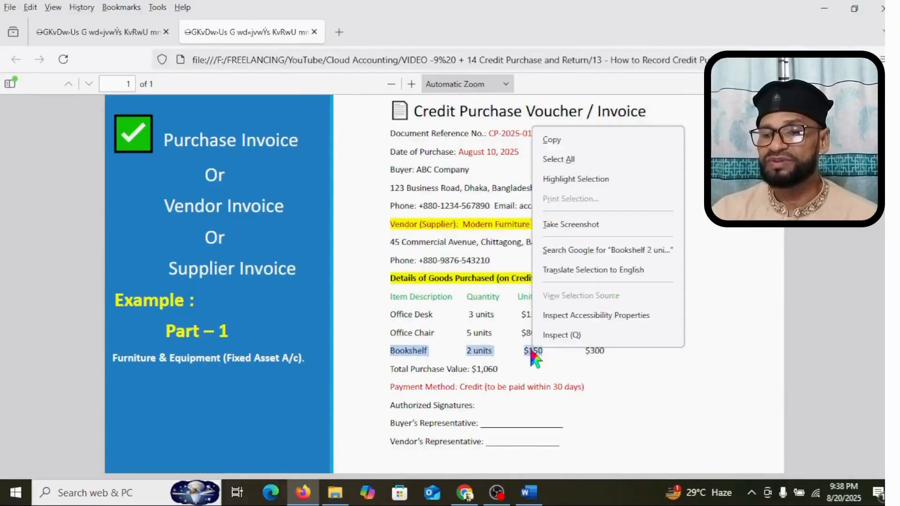
click(554, 140)
click(465, 493)
click(370, 314)
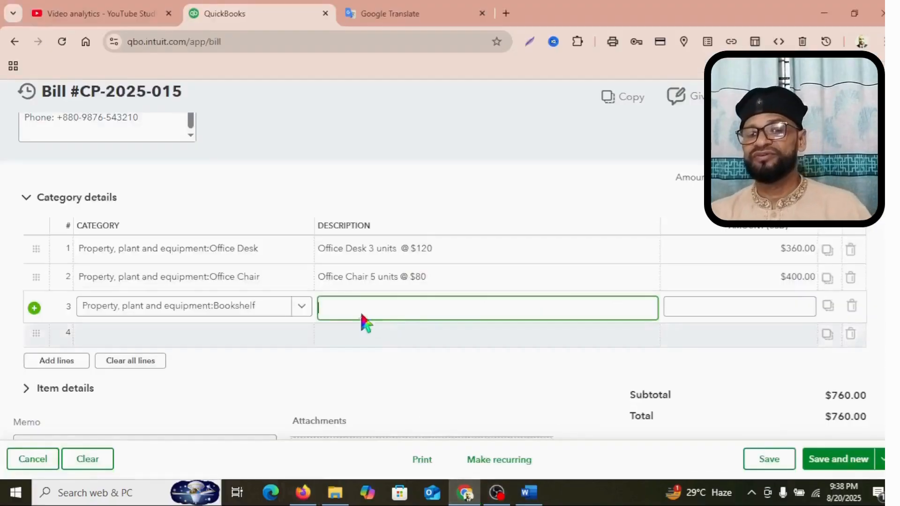
right_click(351, 313)
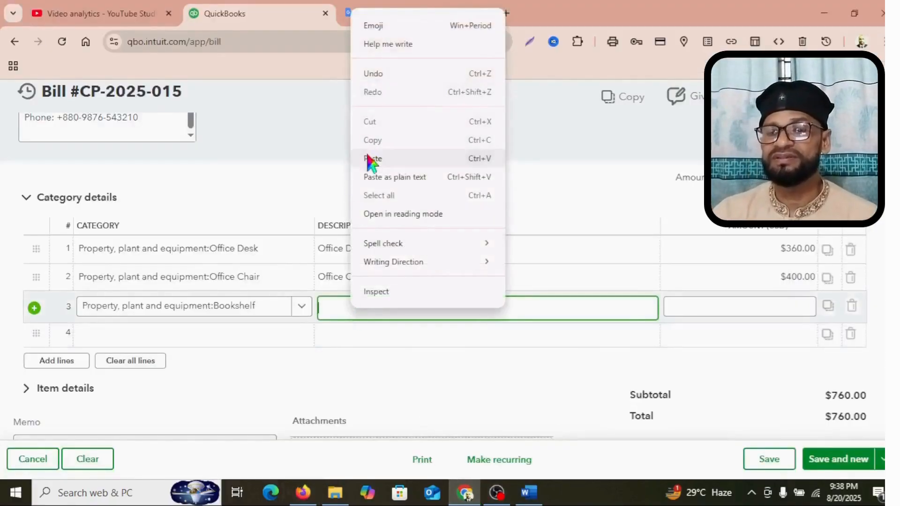
click(367, 157)
text(@ $150)
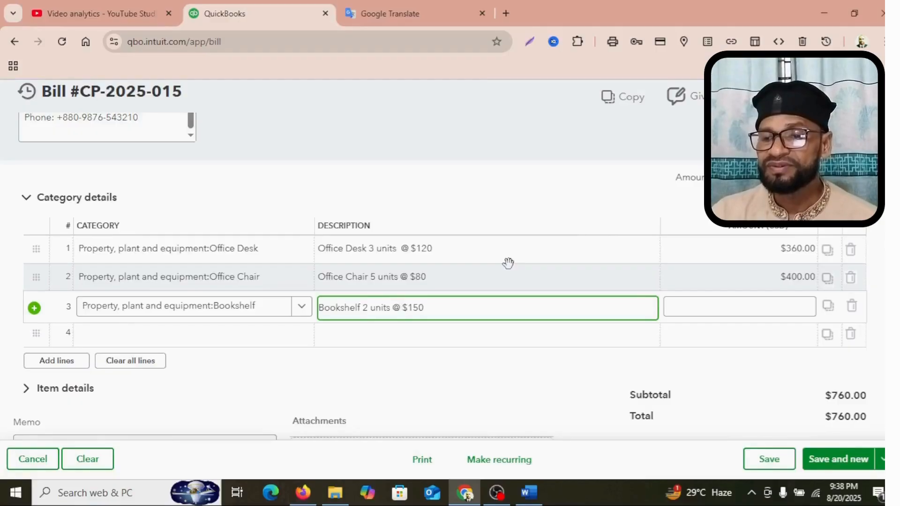
Enter 300 as the third line's amount and check the bill against the total purchase value in the invoice PDF.
click(703, 309)
text(300.00)
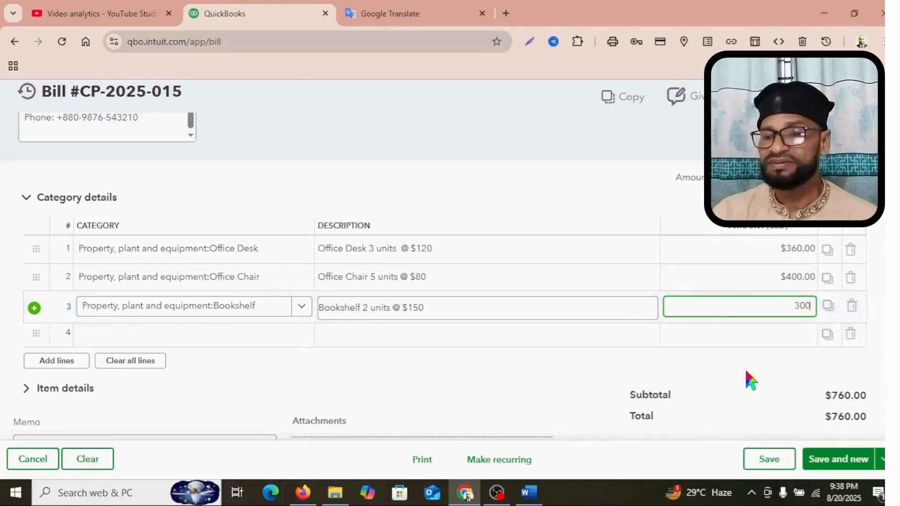
click(745, 367)
click(305, 494)
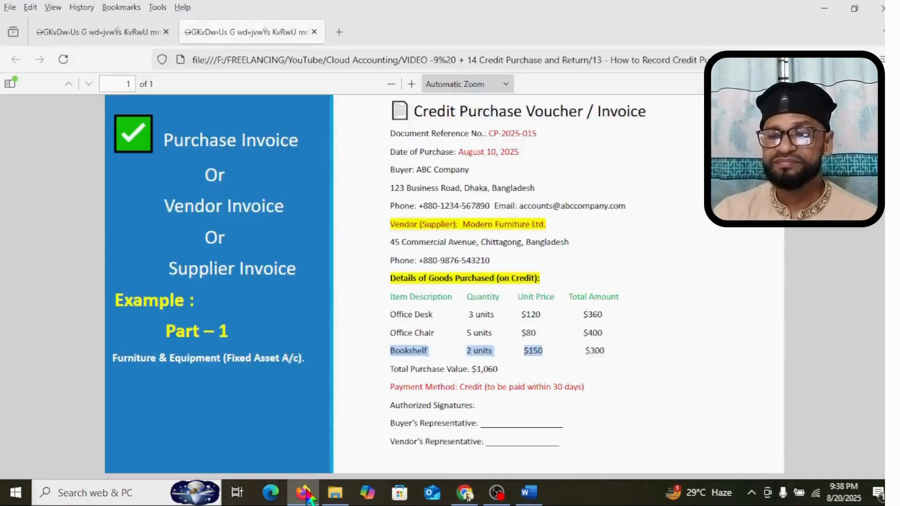
click(305, 493)
Begin the bill's memo with "Purchased office furniture on credit including".
scroll(393, 309, down, 2)
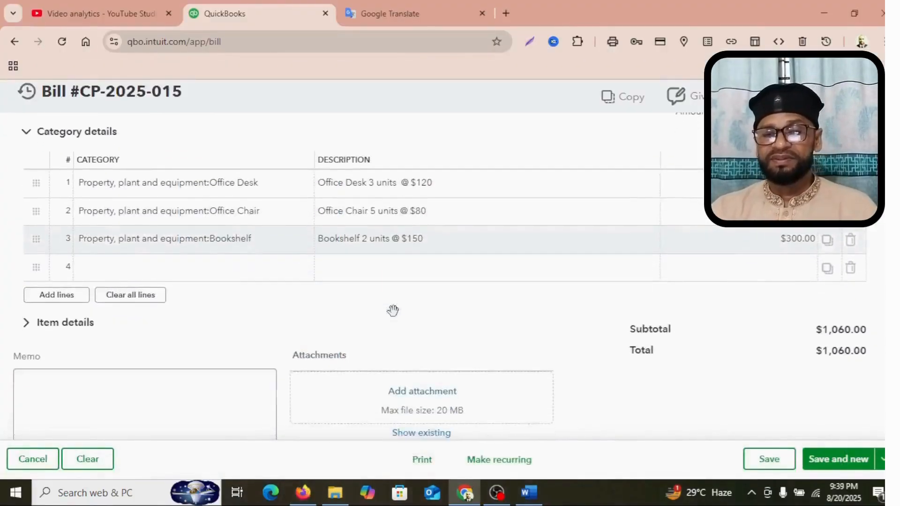
scroll(393, 310, down, 1)
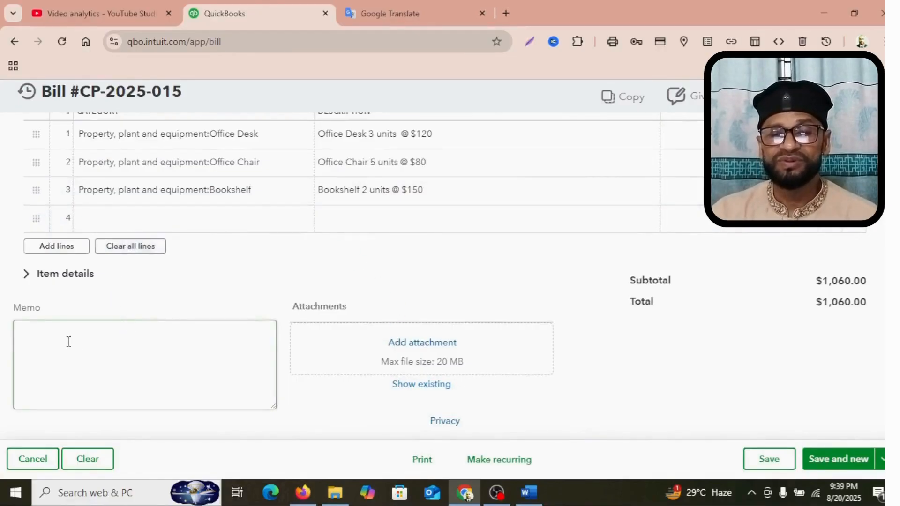
click(34, 346)
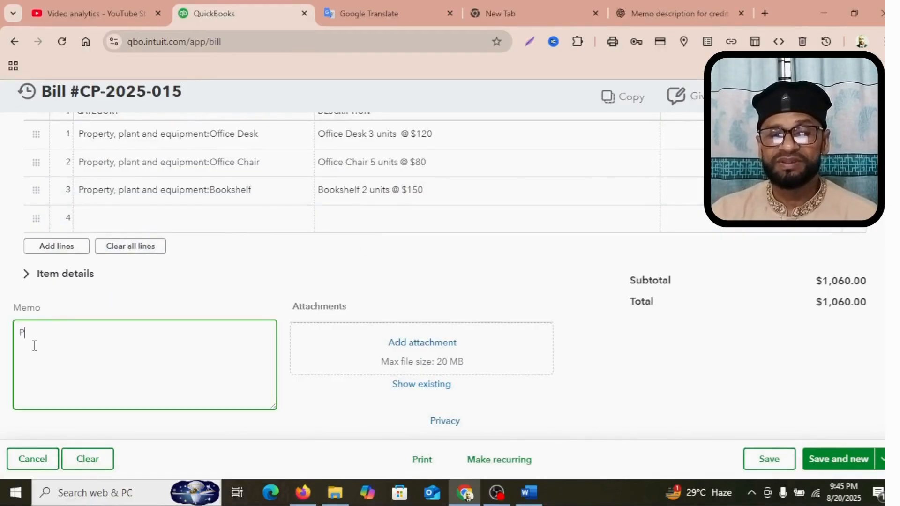
text(Pur)
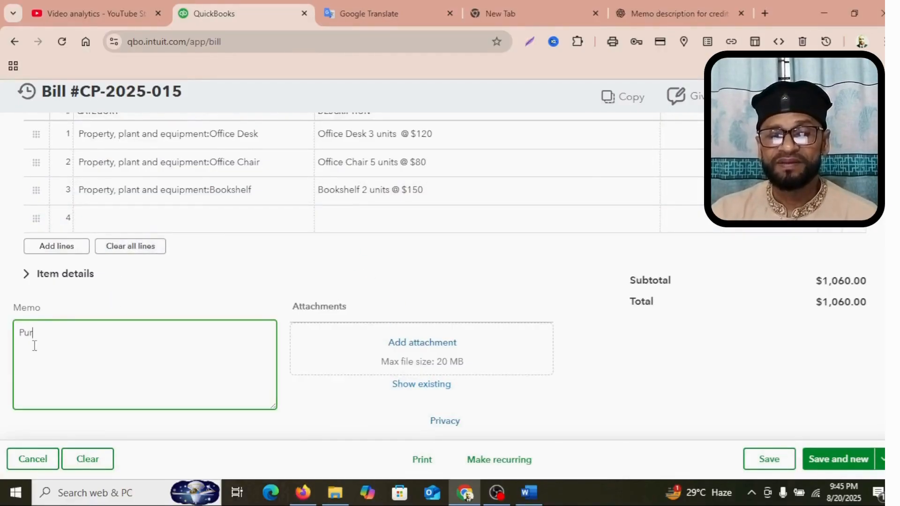
text(chase)
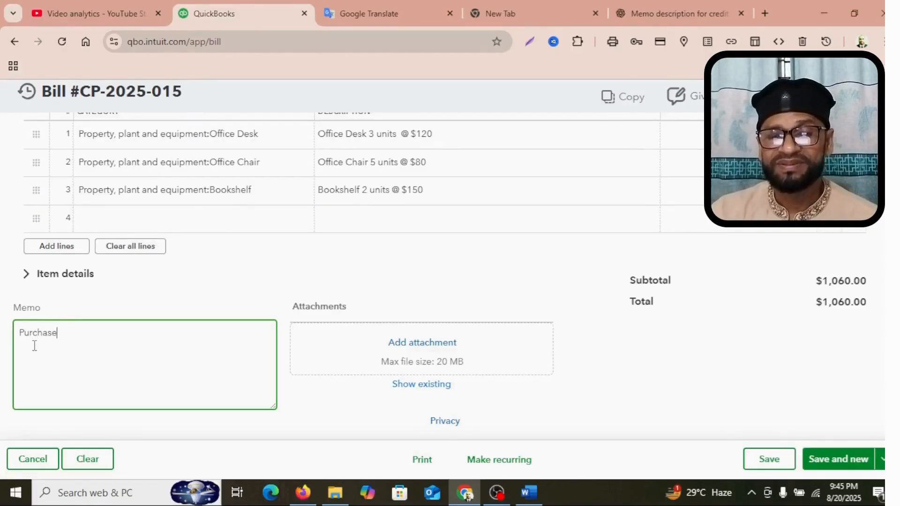
text(d)
text(office furniture on credit)
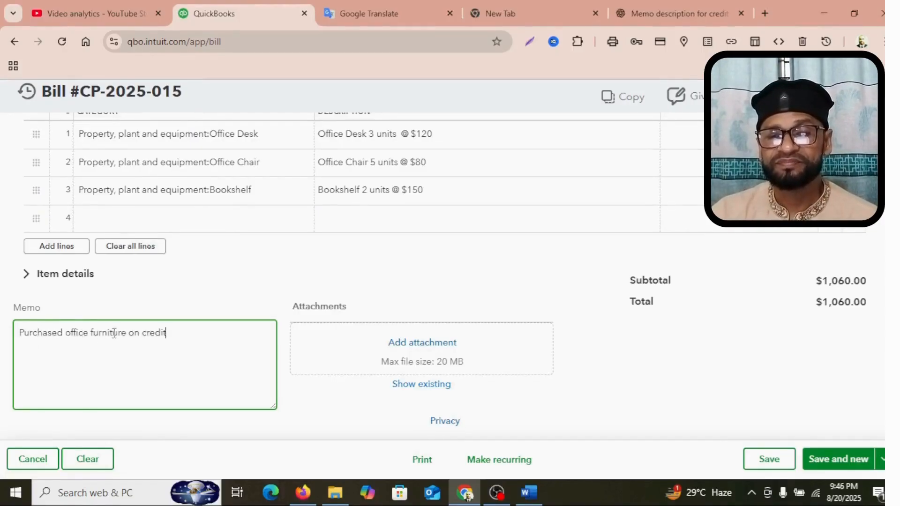
text(incl)
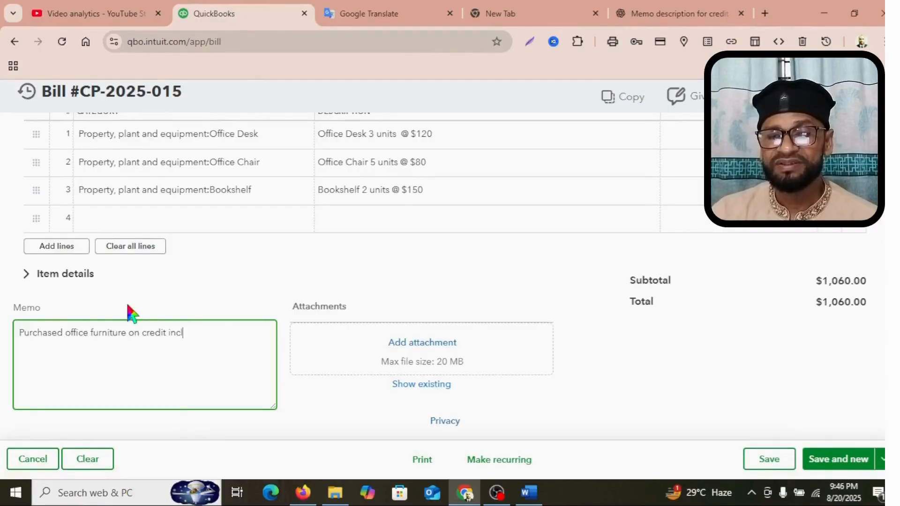
text(uding)
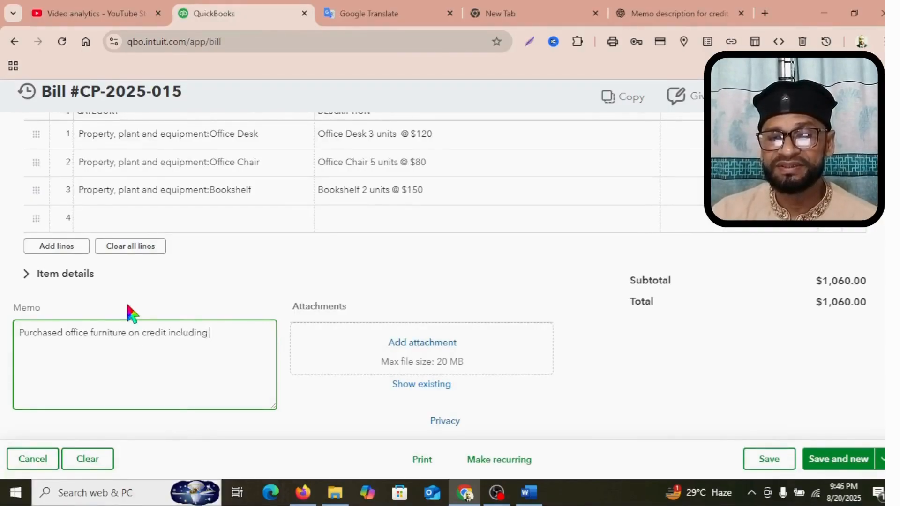
Continue the memo with the purchased items: "3 Office Desks ($360), 5 Office Chairs ($400), and 2 Bookshelves ($300).".
text( 3)
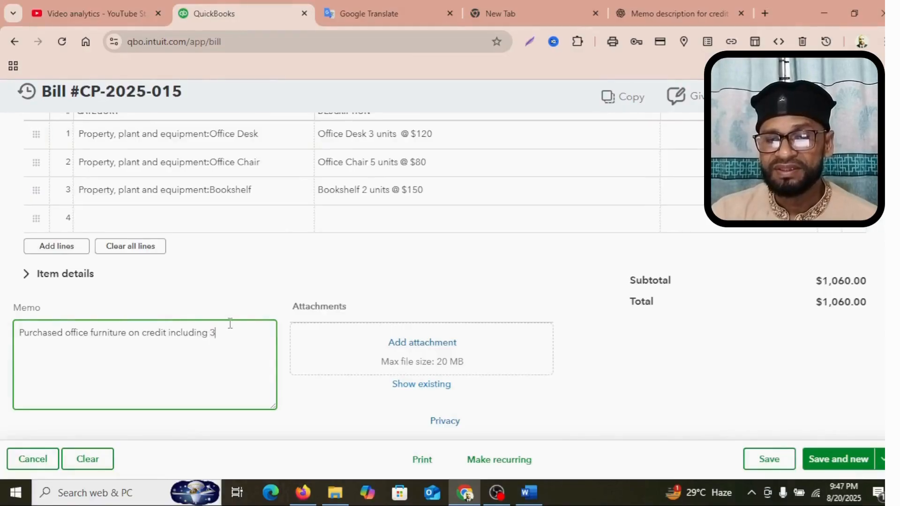
text(Office Desks ($360),)
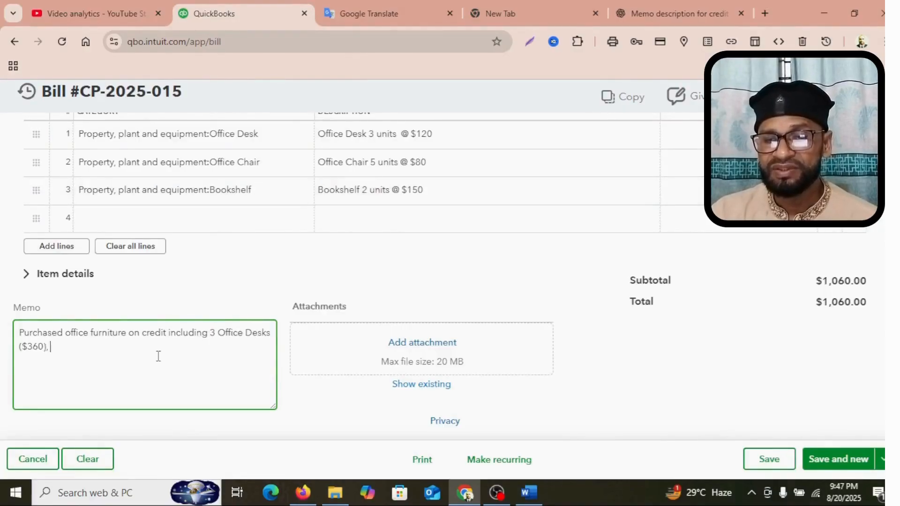
text(5)
text(Office Chairs ($400),)
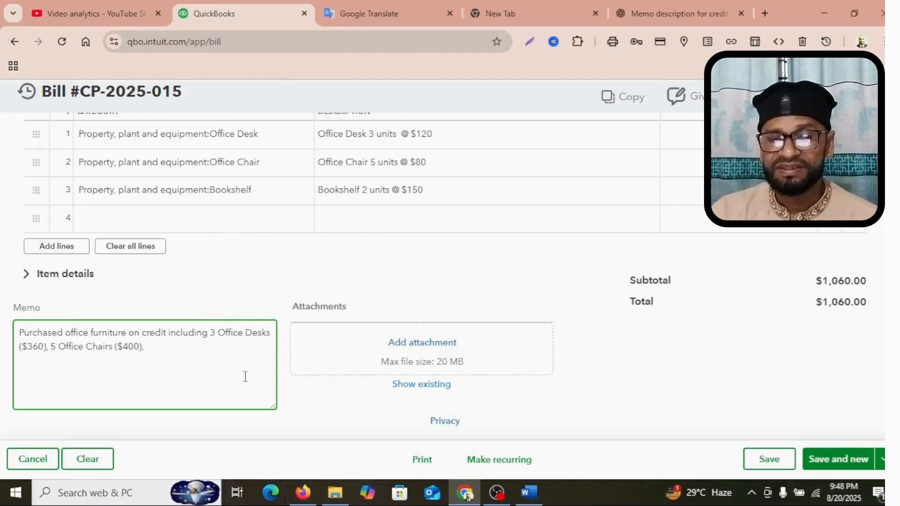
text(and 2)
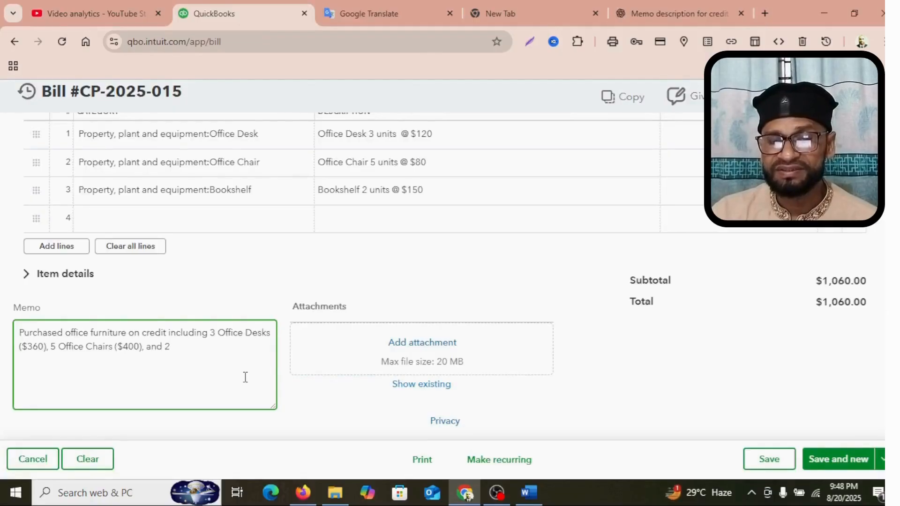
text(Bookshelves ($300).)
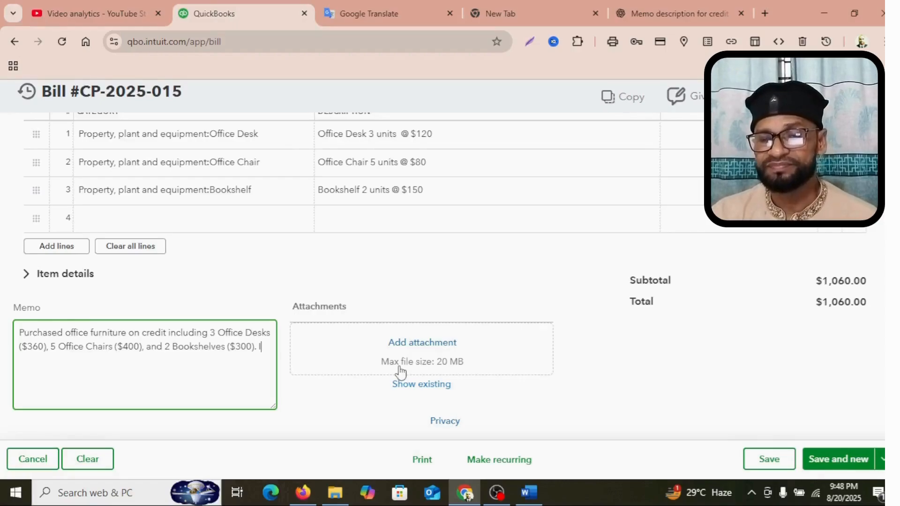
Add "Invoice no:" to the end of the memo, followed by the document reference number copied from the invoice PDF.
text(Invoice)
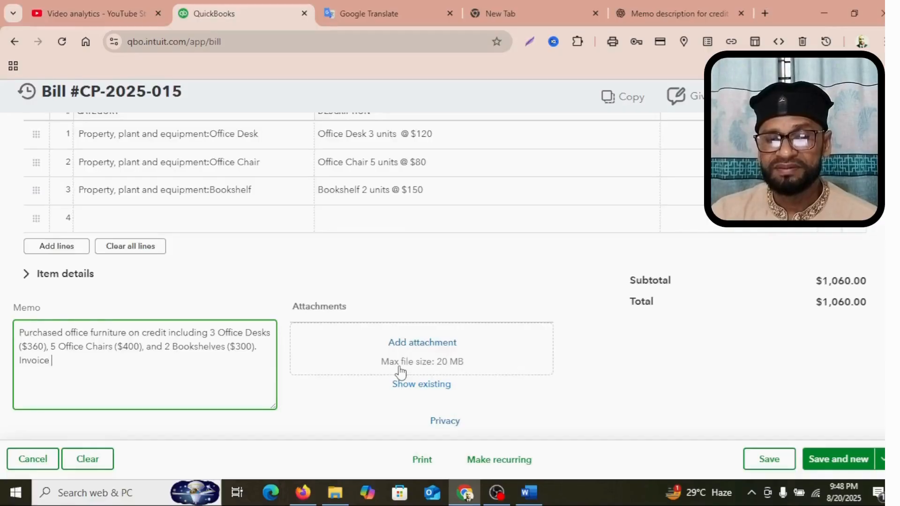
text( no:)
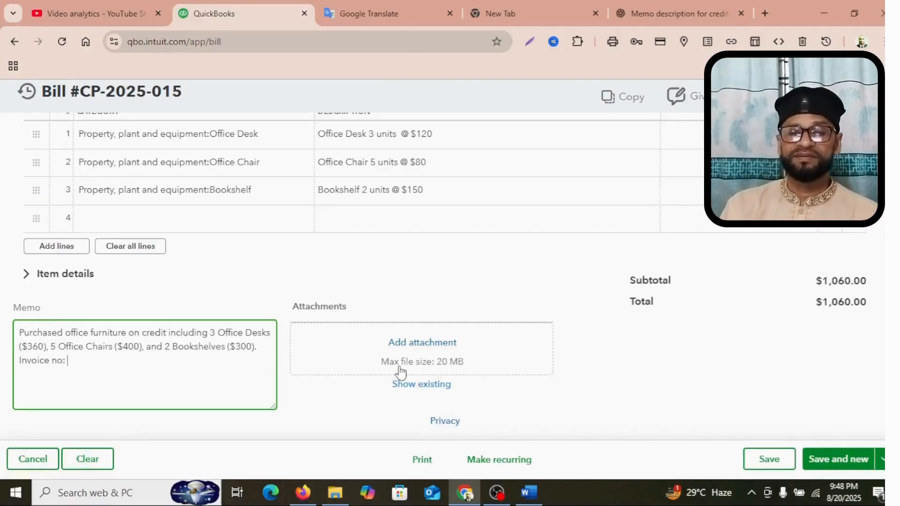
click(304, 492)
drag(489, 135, 529, 137)
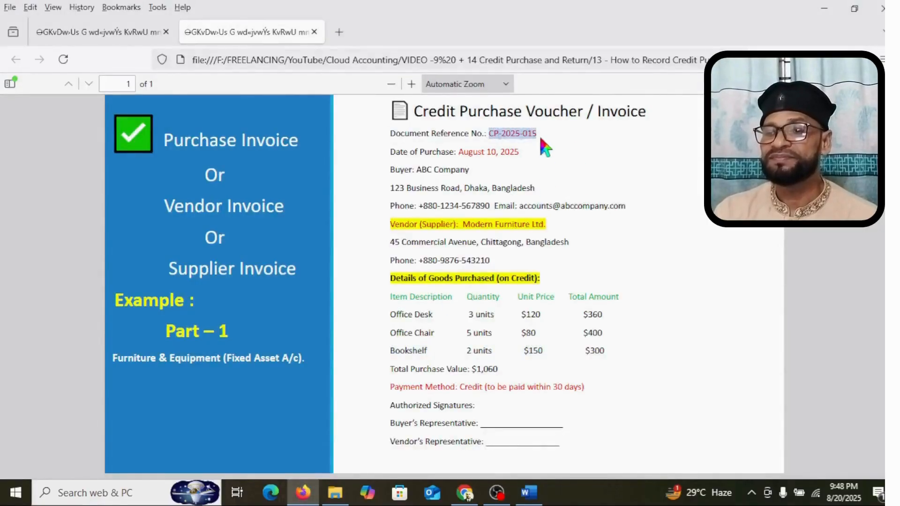
right_click(523, 135)
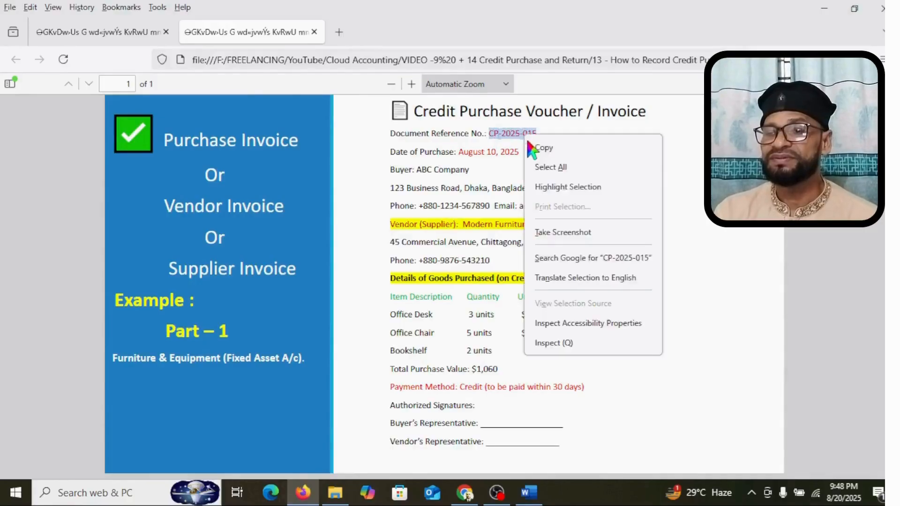
click(535, 145)
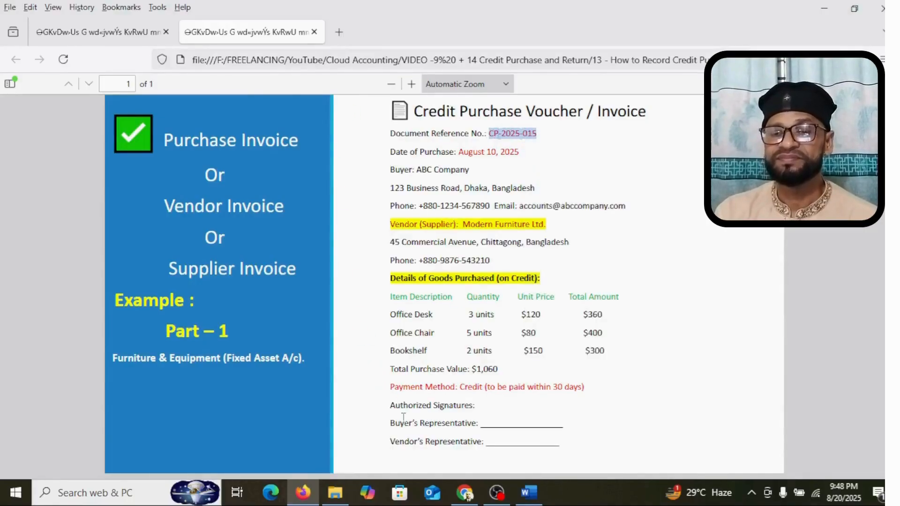
click(465, 492)
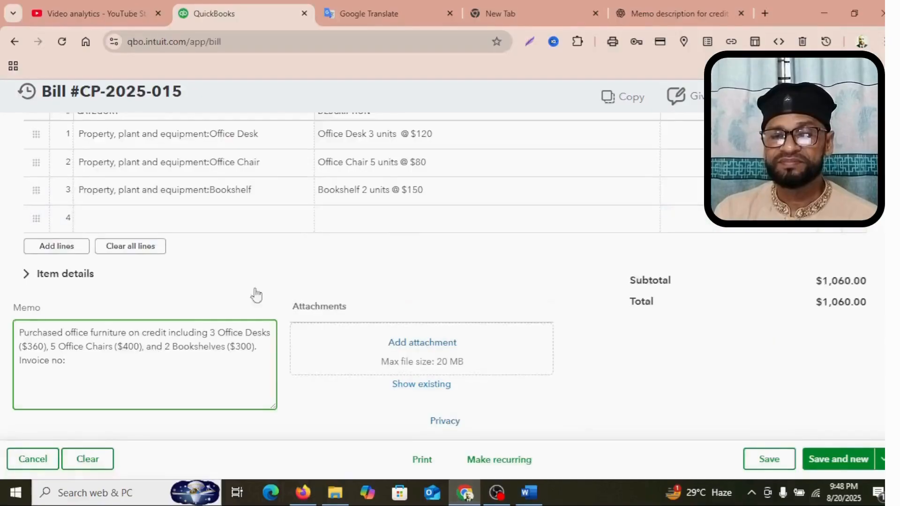
right_click(76, 360)
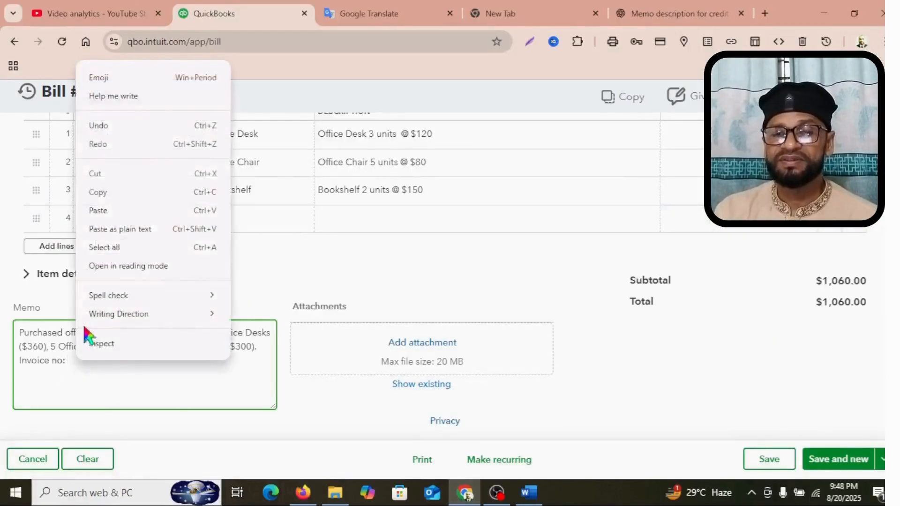
click(99, 211)
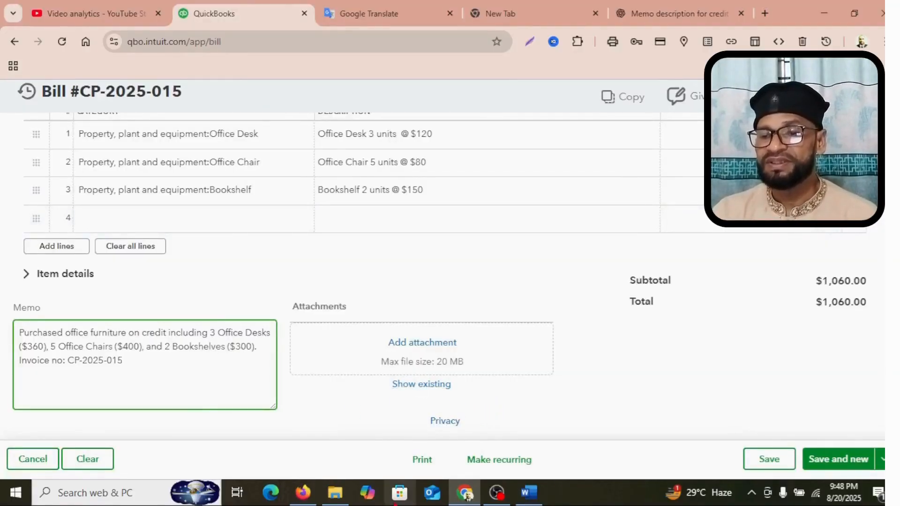
Attach "Purchase Invoice - Part - 1" as a PDF from the Cash Memo folder to the bill and save the bill.
click(407, 347)
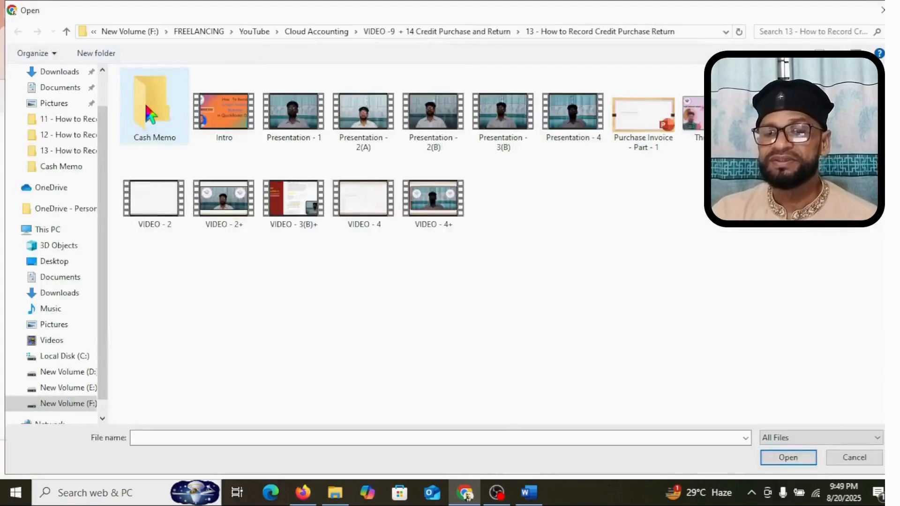
double_click(150, 114)
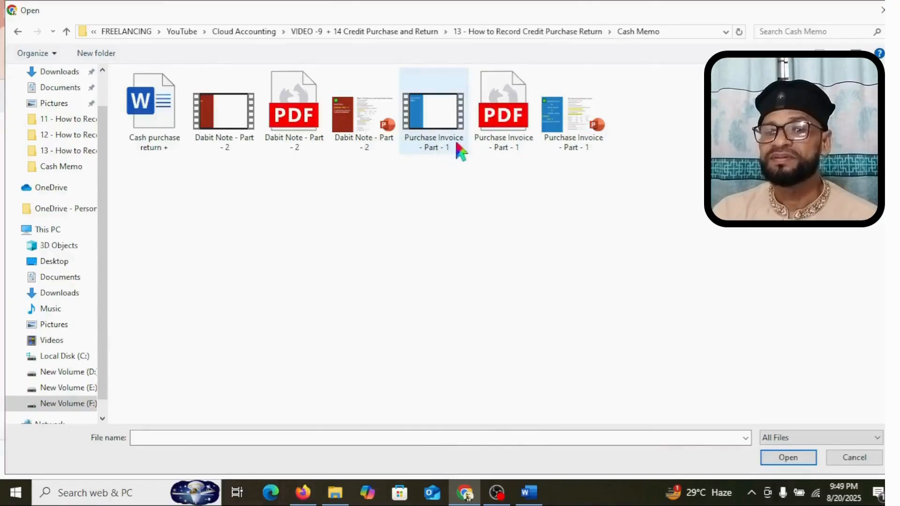
double_click(503, 110)
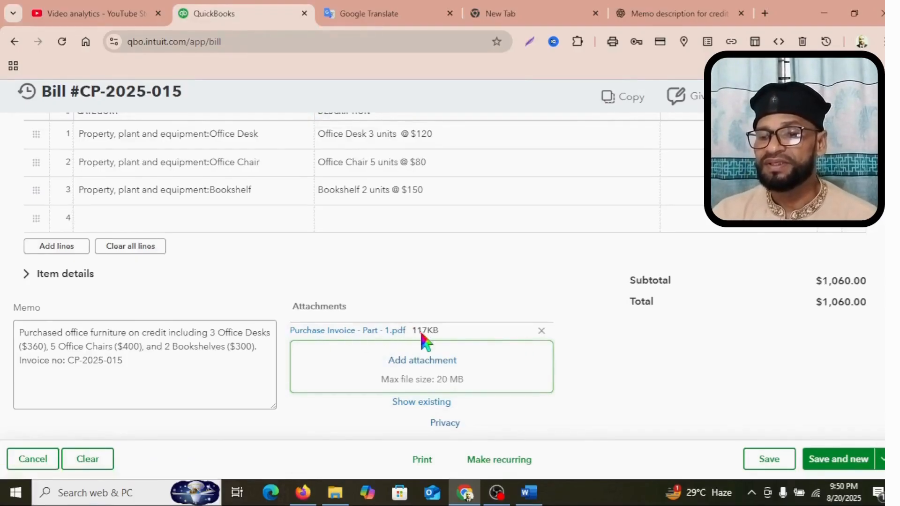
click(847, 471)
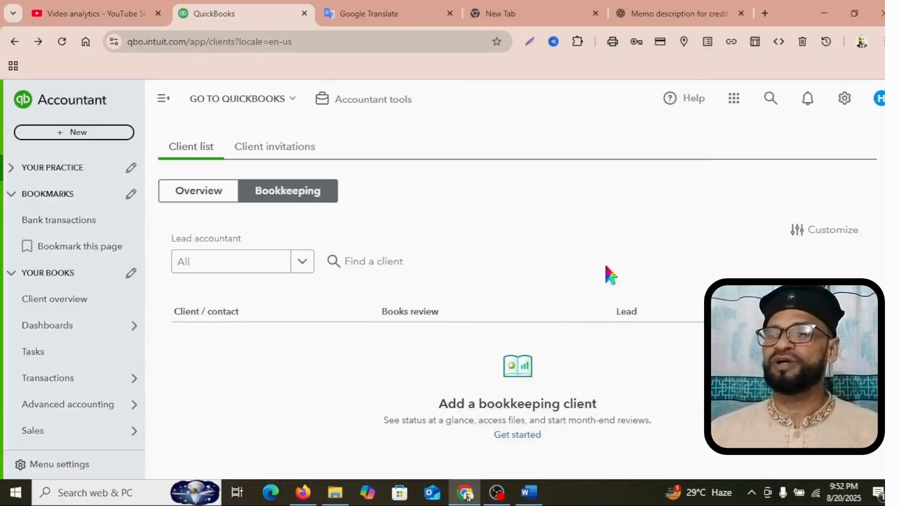
Reopen the saved Modern Furniture Ltd. bill from the recent transactions and review its lines, memo and attachment.
click(770, 99)
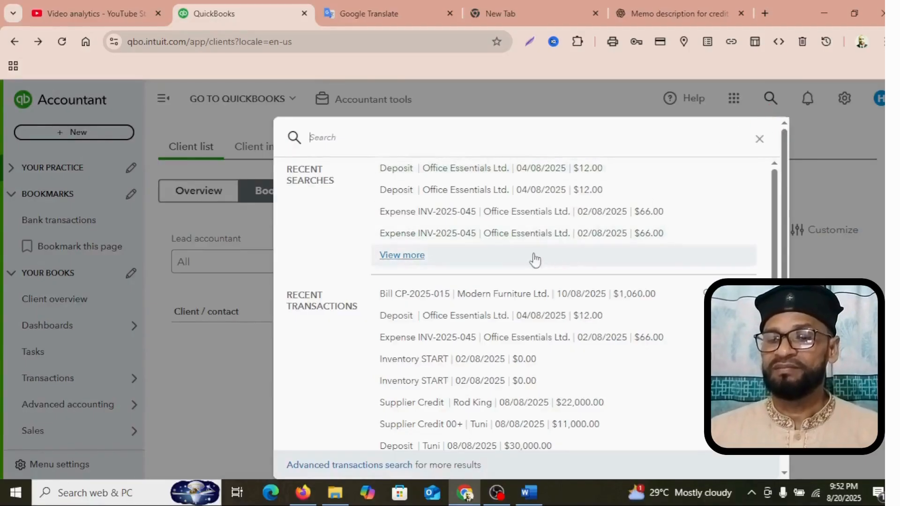
click(537, 301)
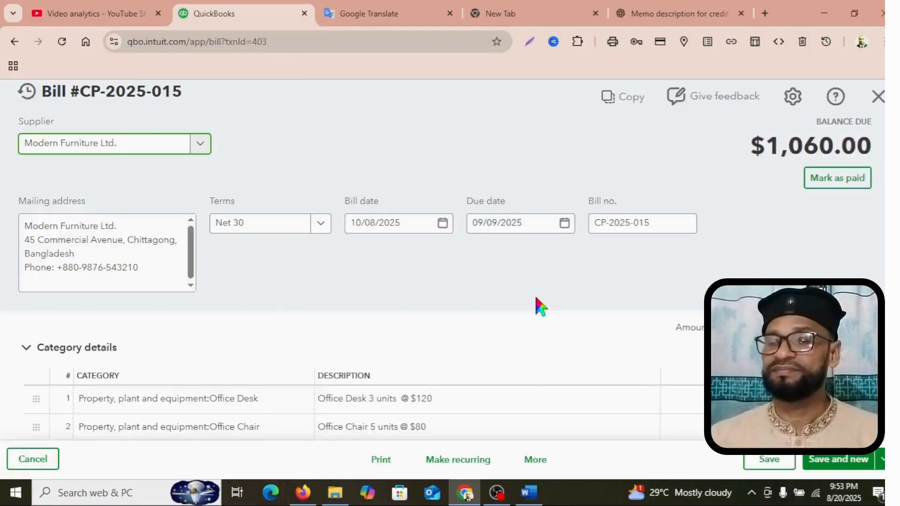
scroll(537, 304, down, 6)
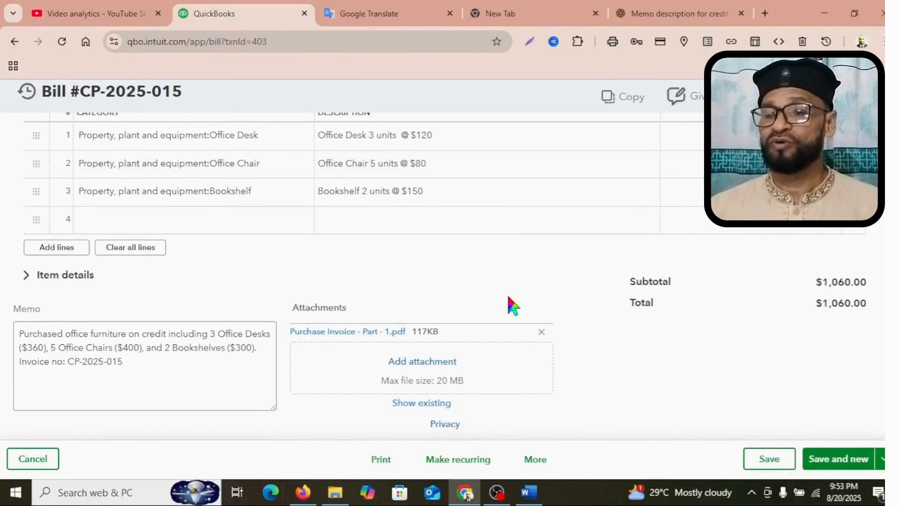
Open the bill's transaction journal and examine its account names, debit amounts and credit amounts.
click(537, 467)
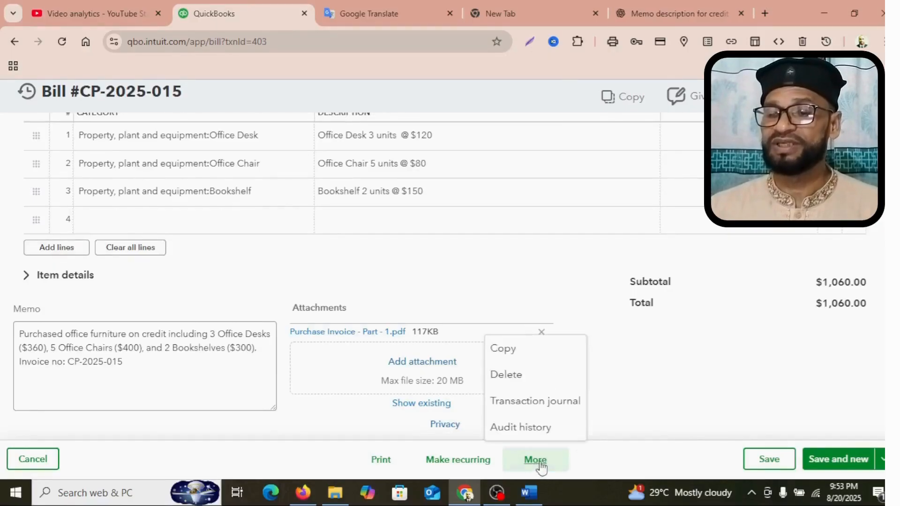
click(552, 403)
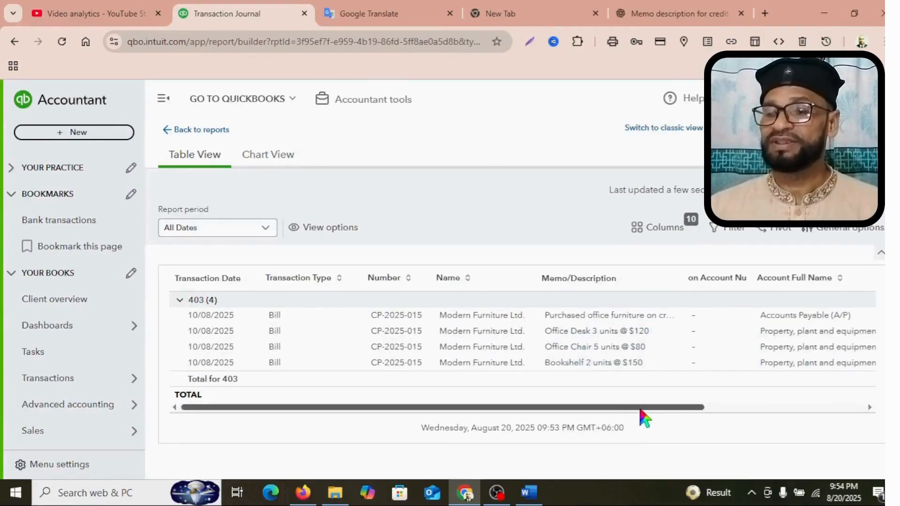
drag(642, 410, 800, 410)
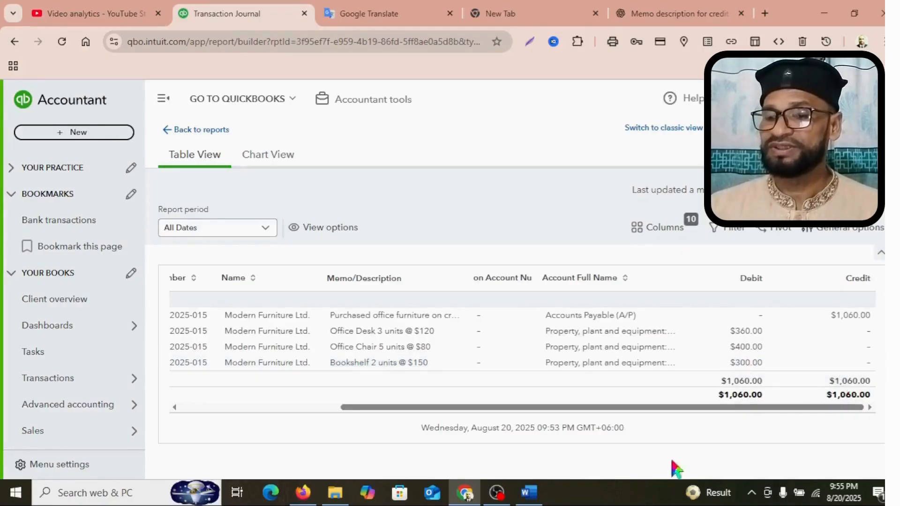
Compare the journal with the total purchase value and payment method in the invoice PDF, and review the bill again.
click(303, 492)
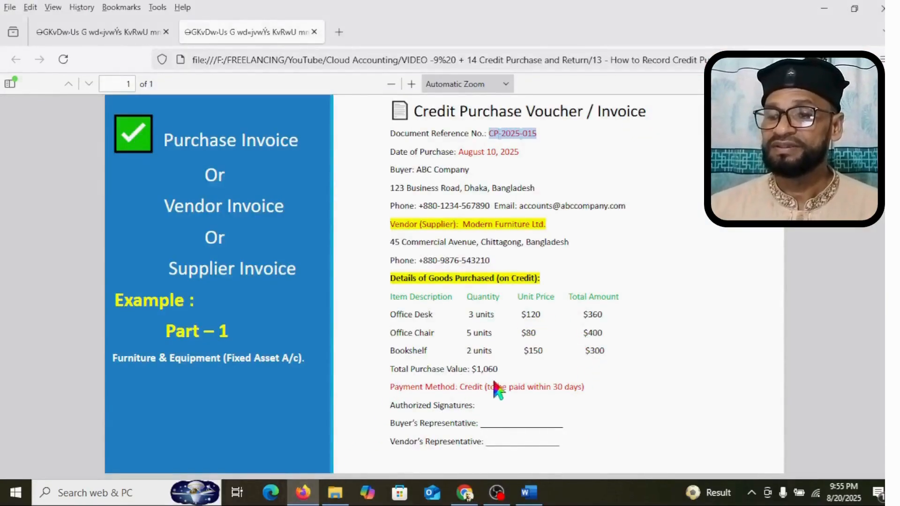
click(511, 380)
click(466, 493)
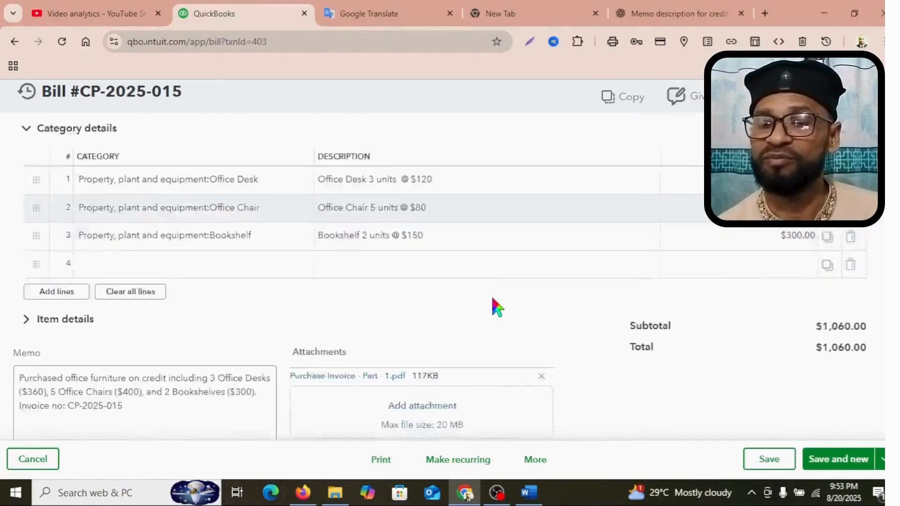
scroll(491, 295, down, 1)
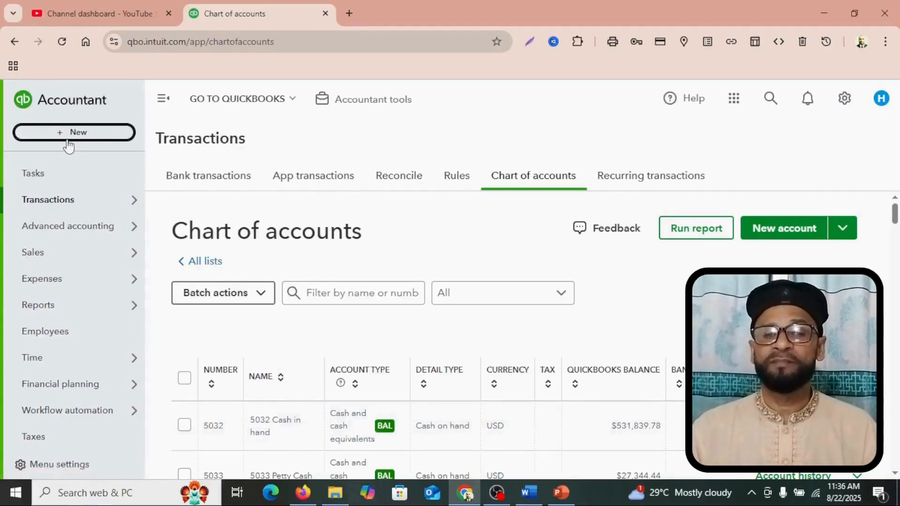
Create a supplier credit and set its supplier to Modern Furniture Ltd., copying the name from the debit note PDF.
click(94, 137)
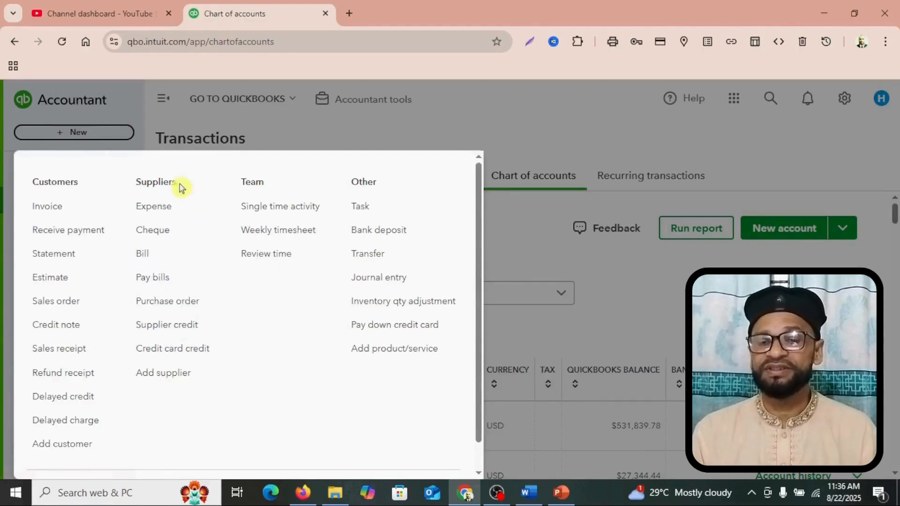
click(180, 328)
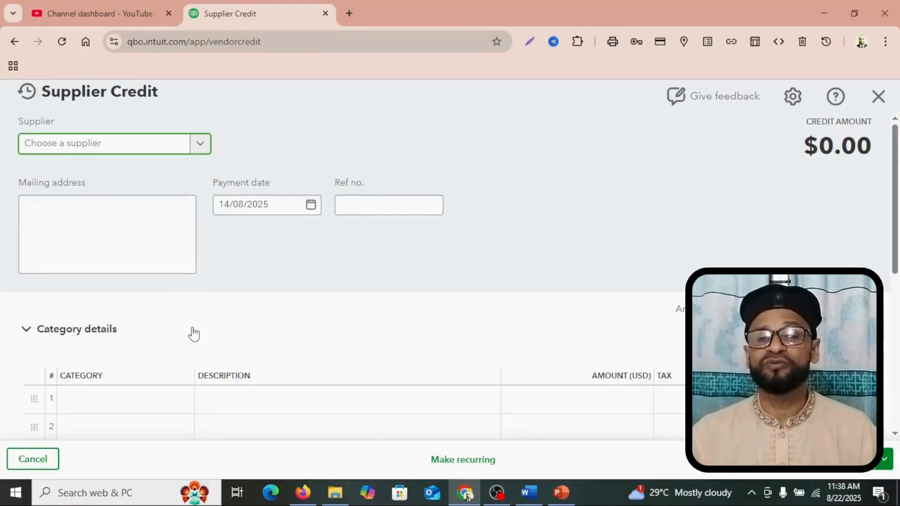
key(alt+Tab)
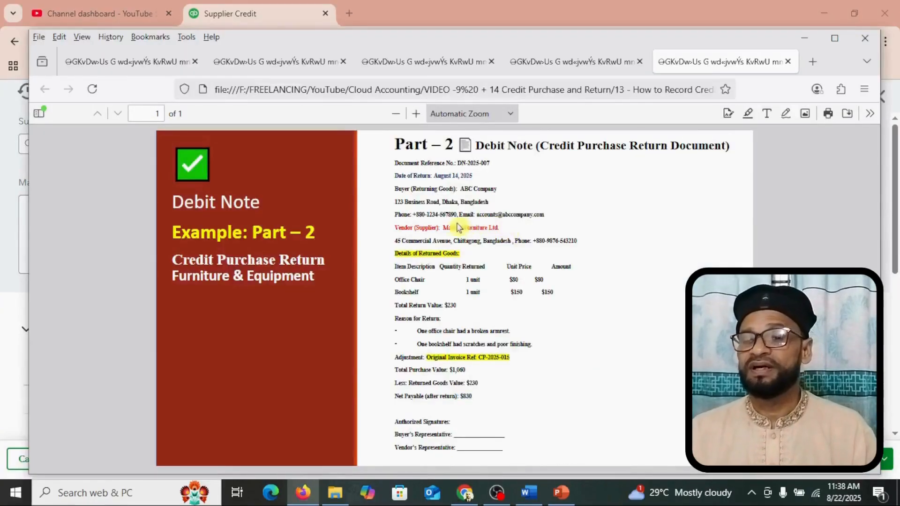
drag(457, 232, 480, 229)
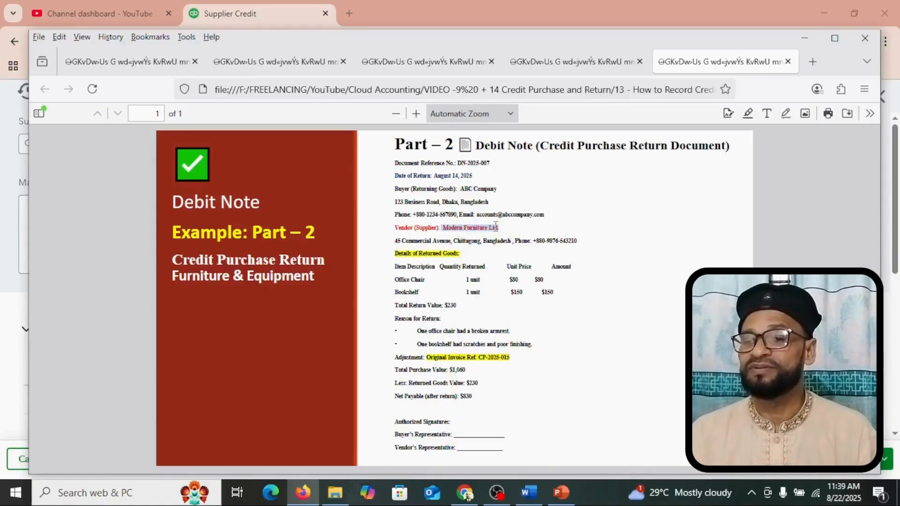
drag(497, 230, 499, 230)
right_click(499, 229)
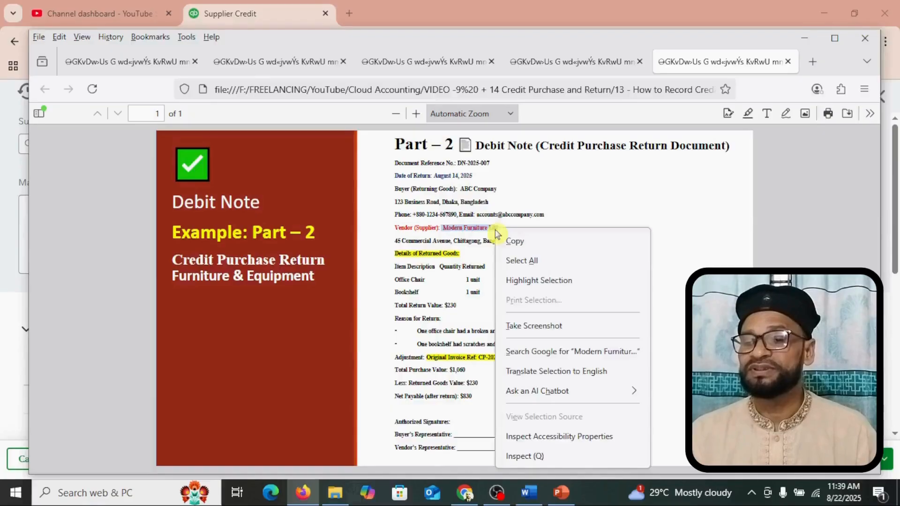
click(517, 242)
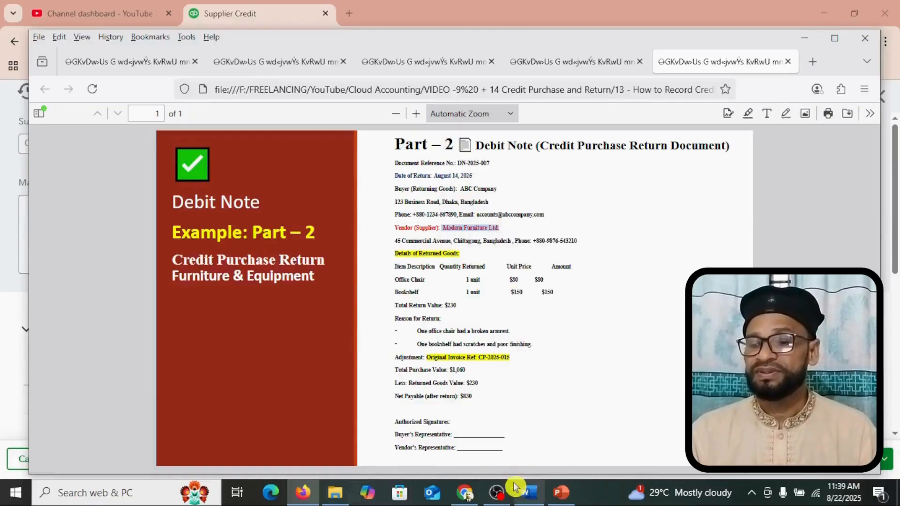
click(477, 497)
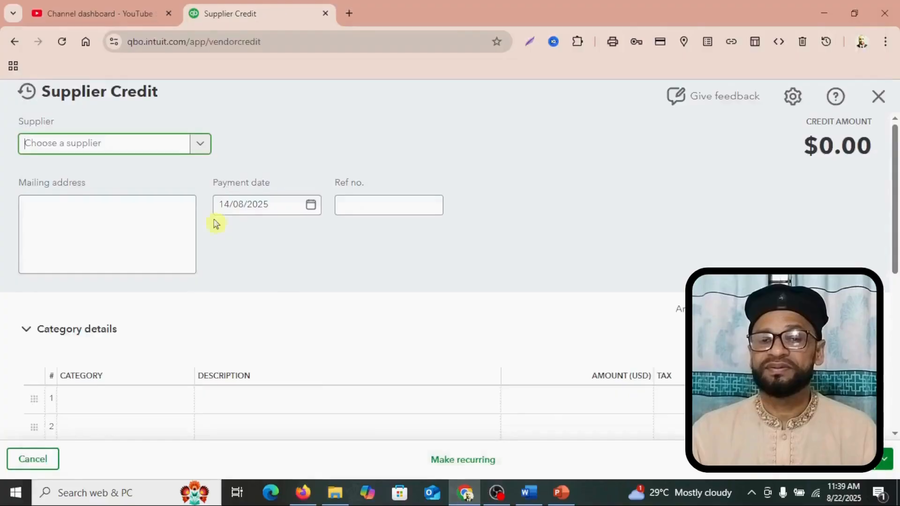
right_click(93, 144)
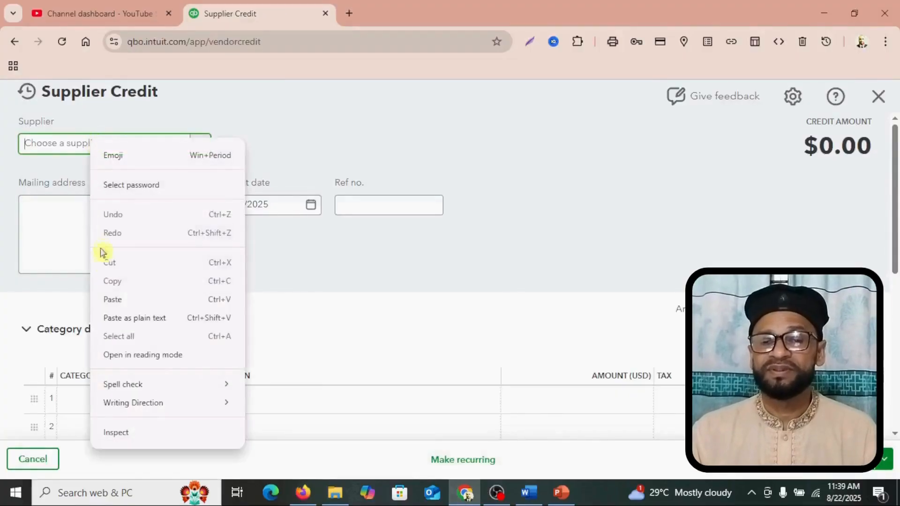
click(117, 304)
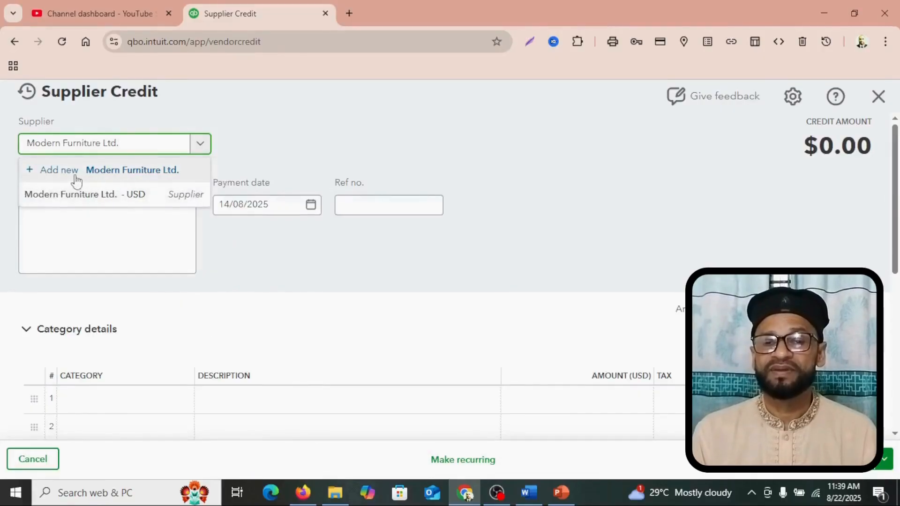
click(51, 197)
Add the supplier's address and phone number from the debit note PDF below the company name in the mailing address.
click(151, 213)
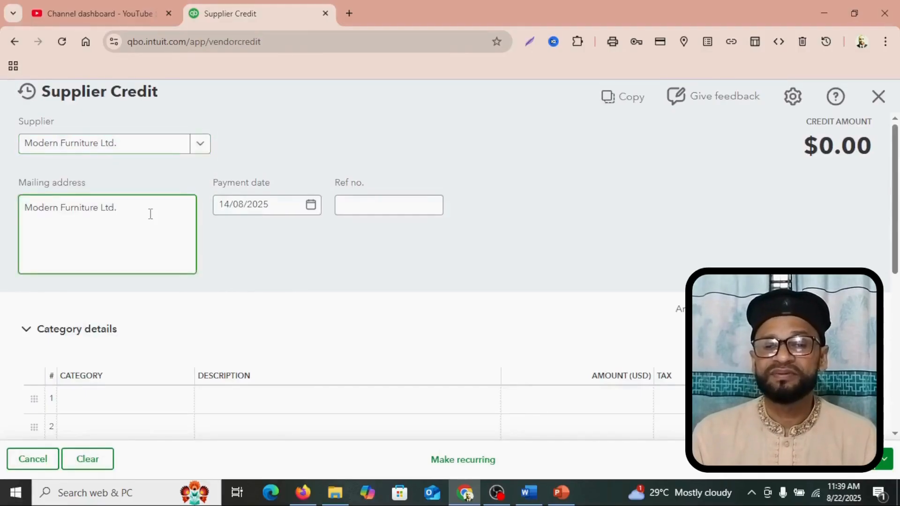
key(alt+Tab)
click(396, 240)
drag(404, 242, 591, 247)
right_click(580, 246)
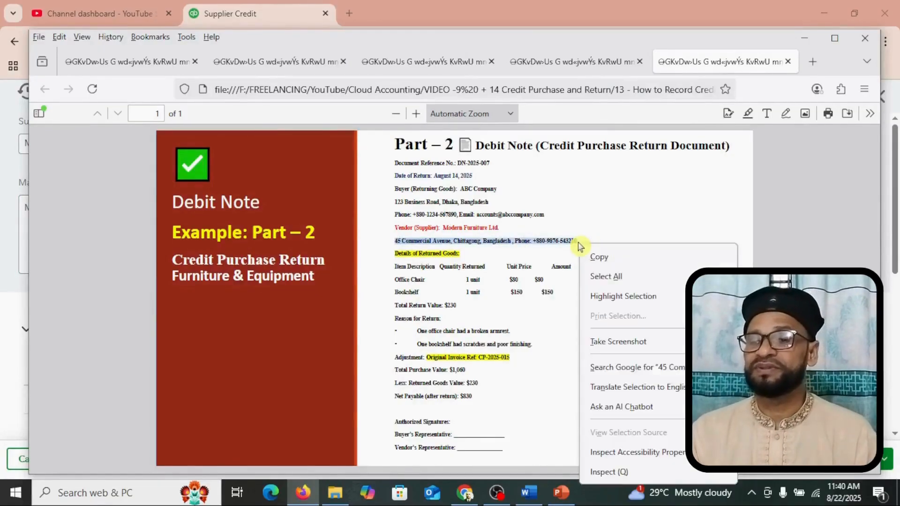
click(609, 258)
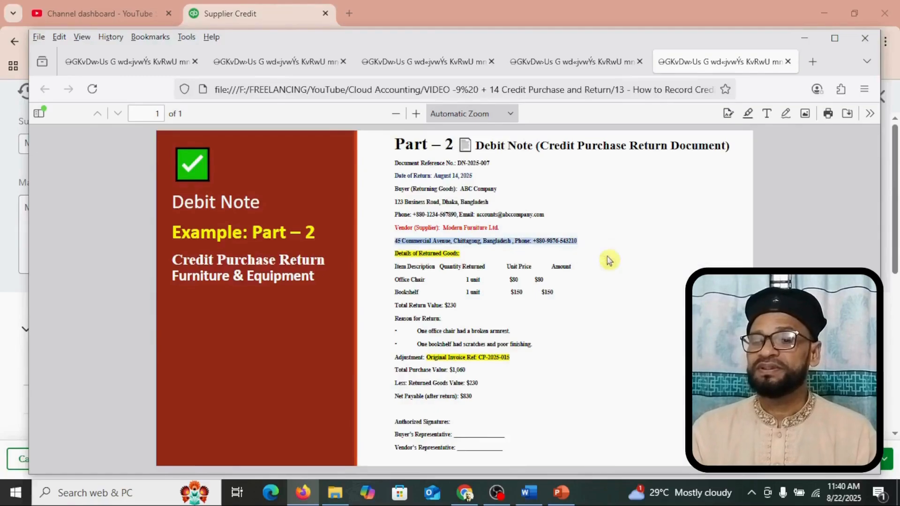
click(465, 493)
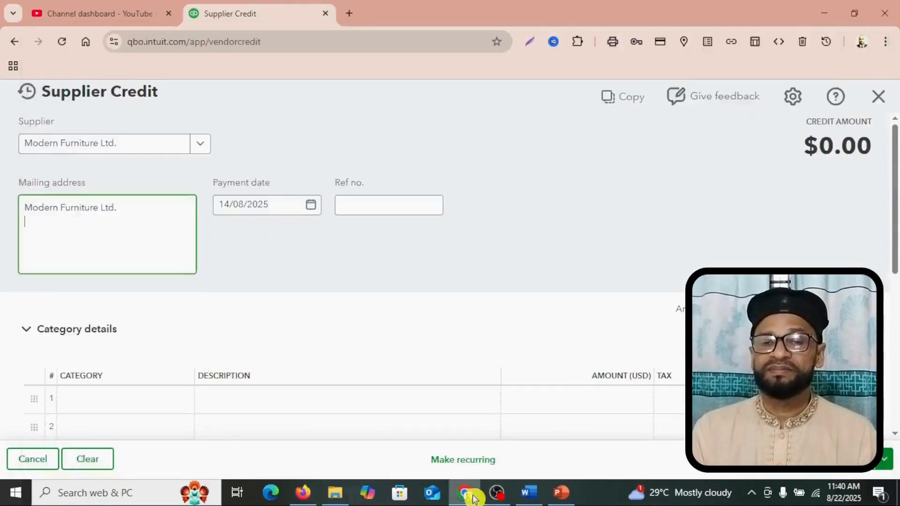
right_click(33, 236)
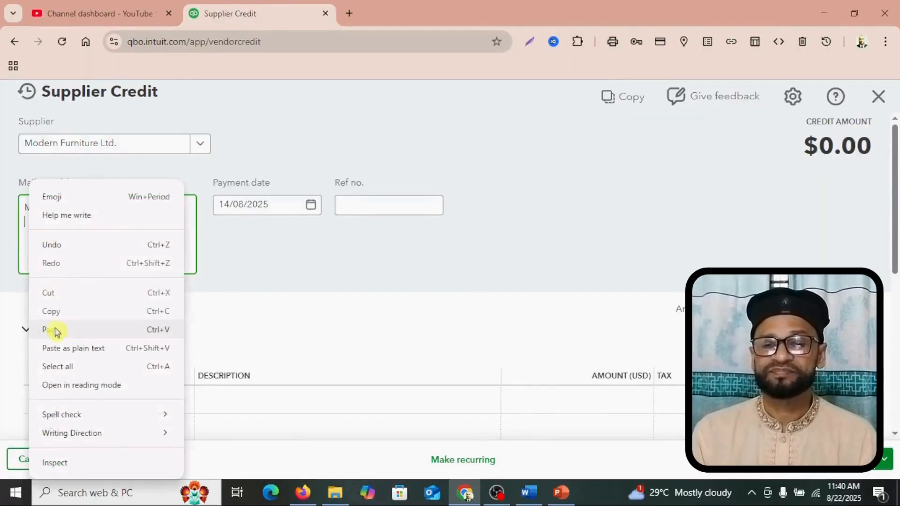
click(58, 334)
Check the date of return in the debit note PDF and set the supplier credit's payment date to 14/08/2025.
key(alt+Tab)
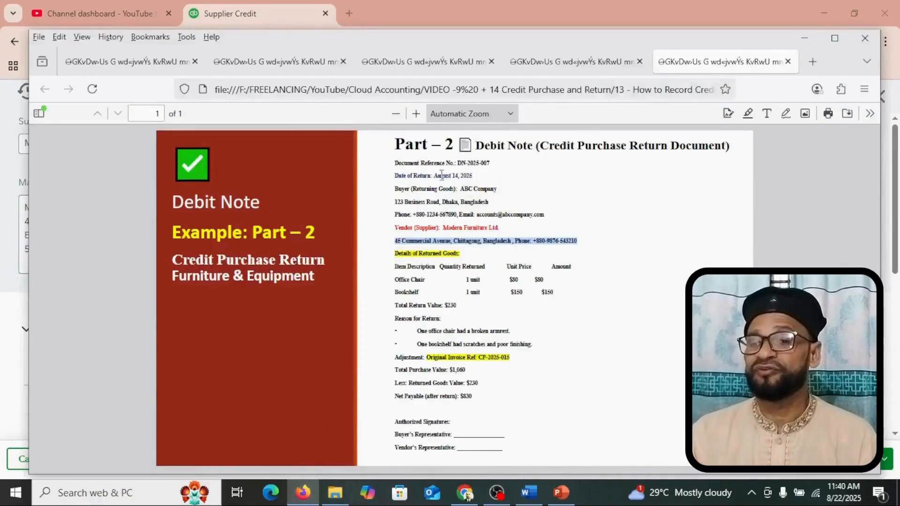
drag(435, 175, 475, 176)
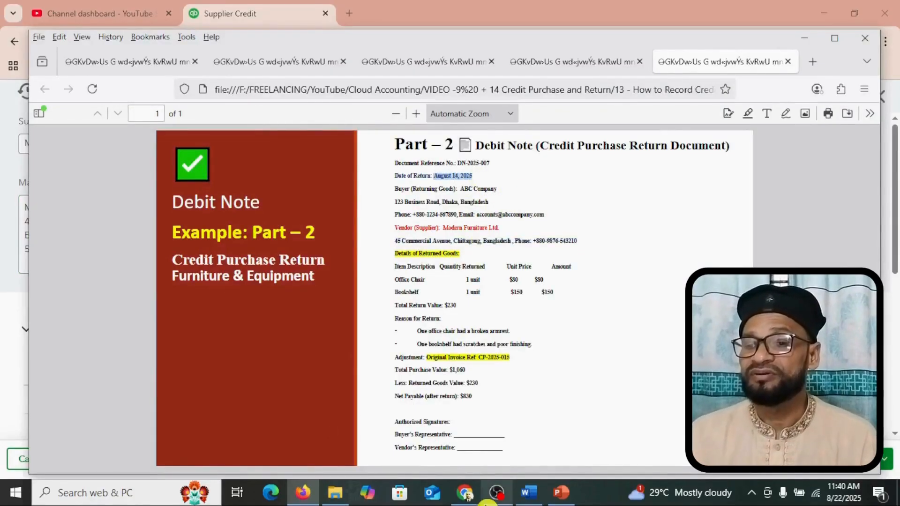
click(466, 492)
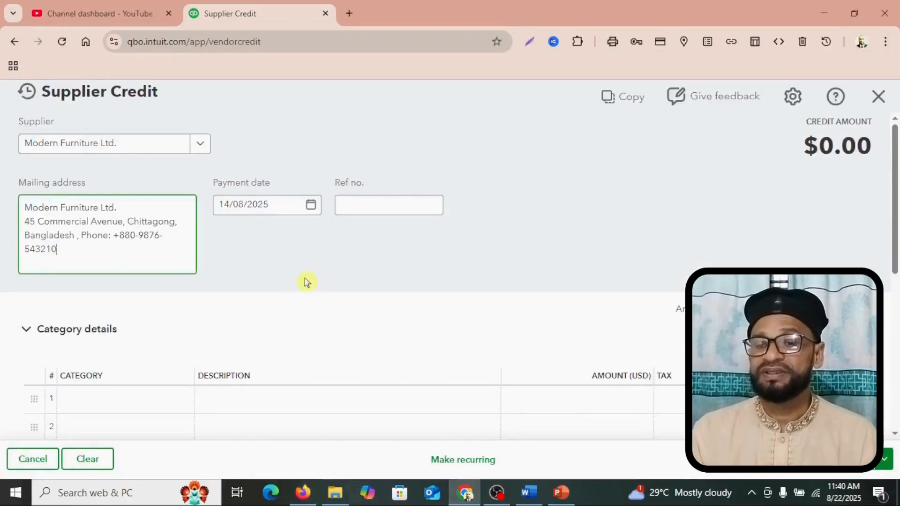
click(311, 206)
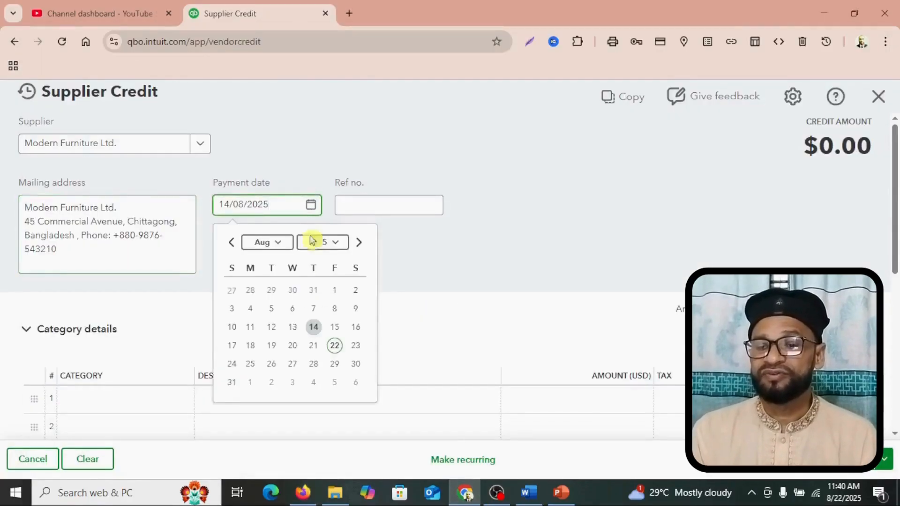
click(313, 328)
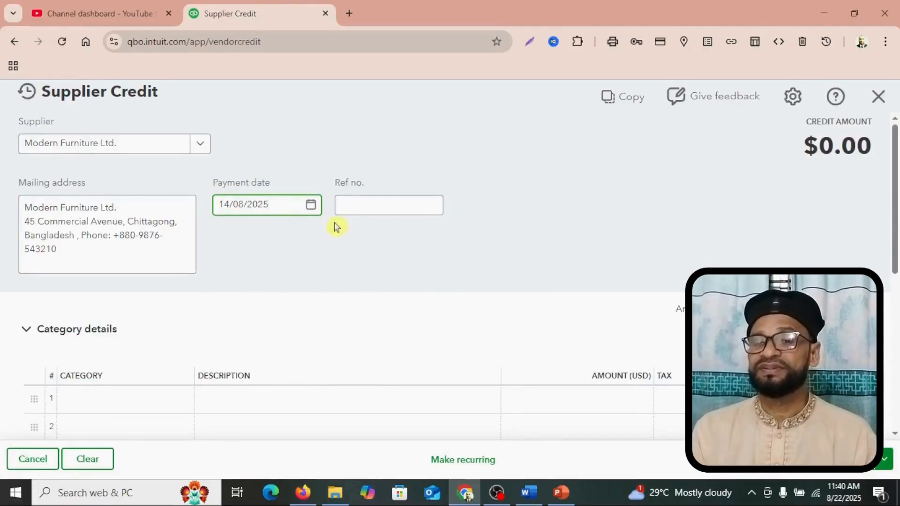
Copy the document reference number DN-2025-007 from the debit note PDF into the supplier credit's reference number.
click(356, 208)
key(alt+Tab)
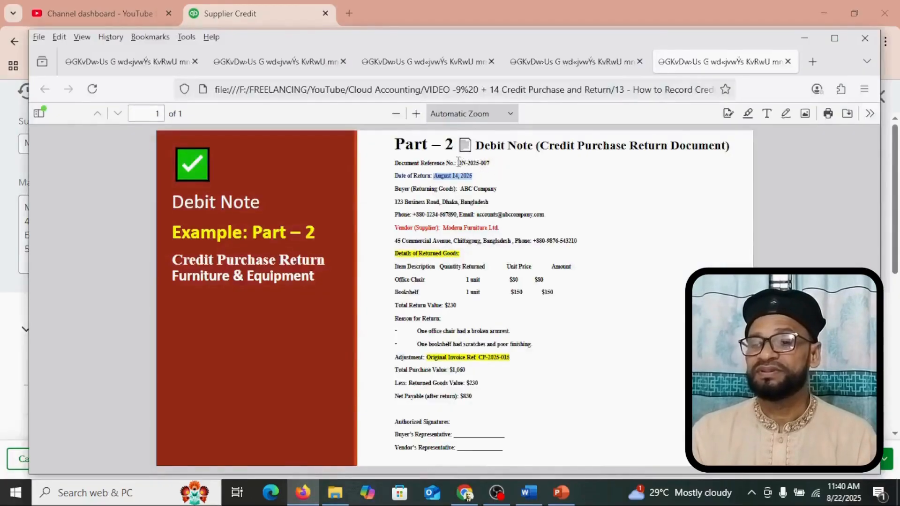
drag(458, 162, 495, 167)
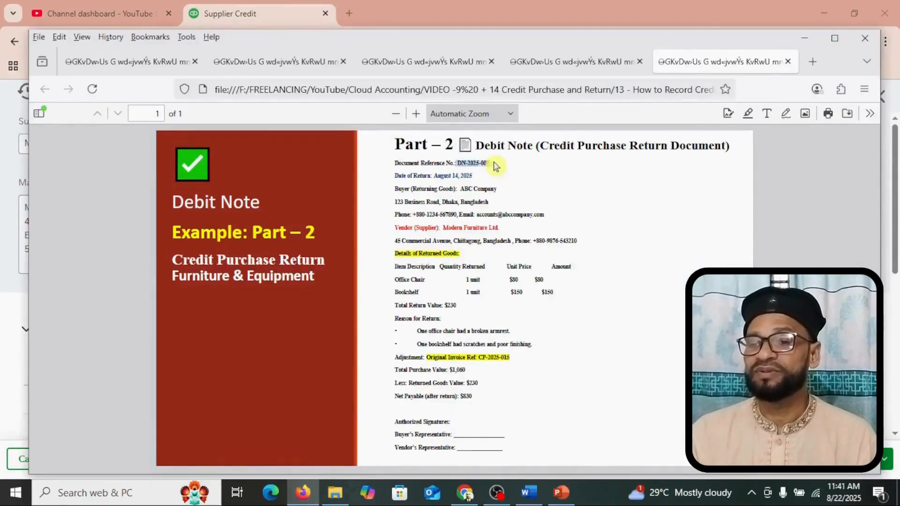
right_click(477, 168)
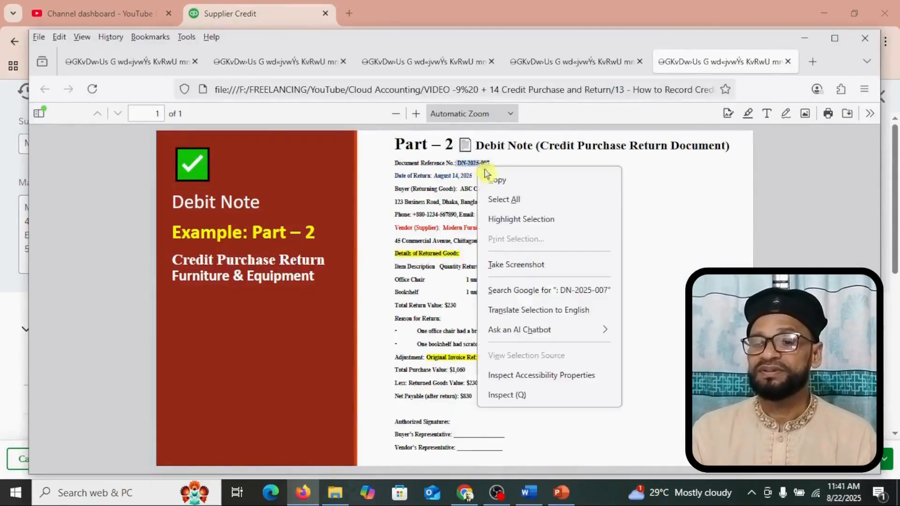
click(507, 187)
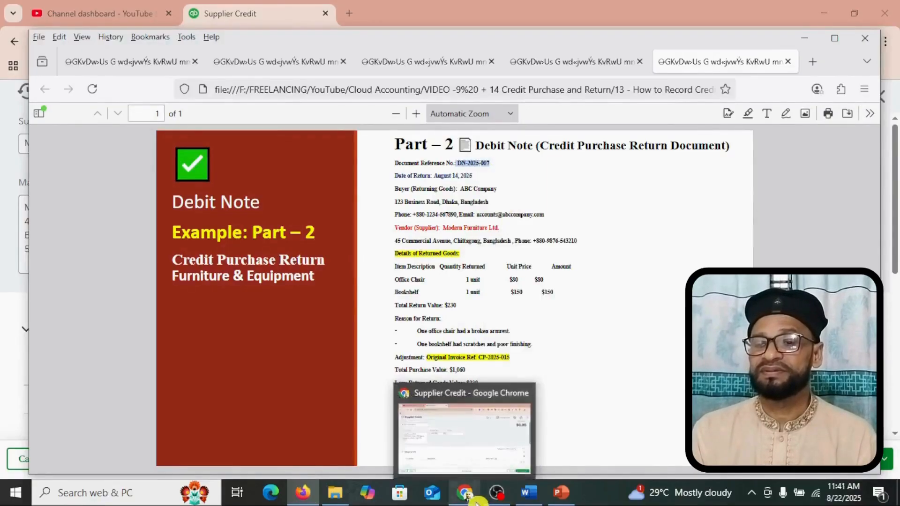
click(465, 492)
Set the first category line to the existing Office Chair account, copying the item name from the debit note PDF.
scroll(277, 301, down, 1)
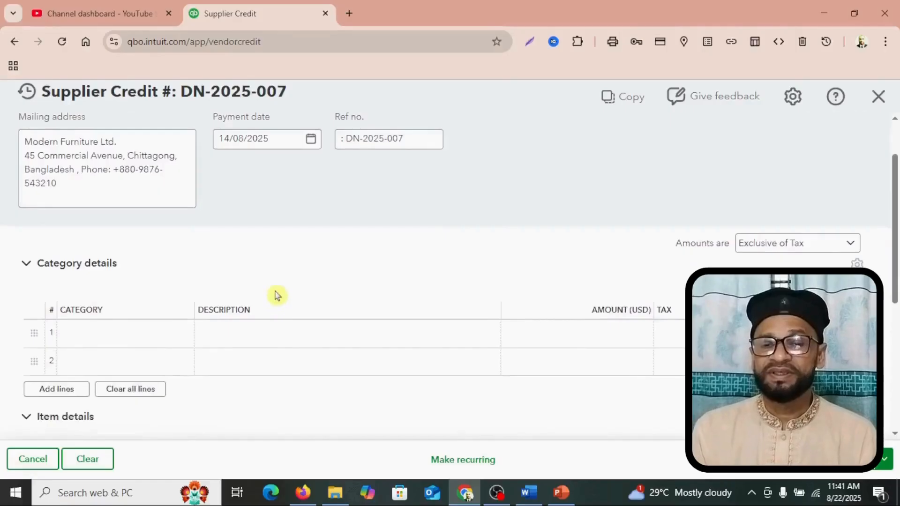
click(136, 335)
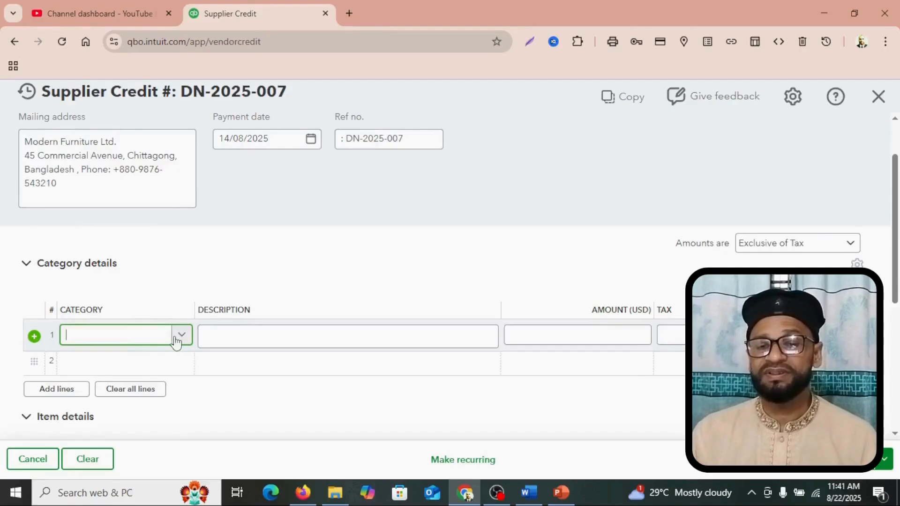
key(alt+Tab)
drag(396, 277, 423, 284)
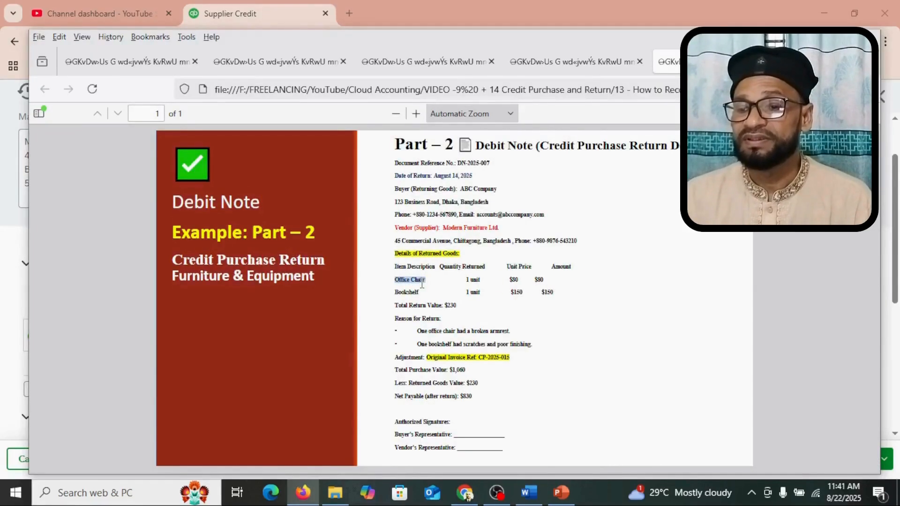
right_click(422, 285)
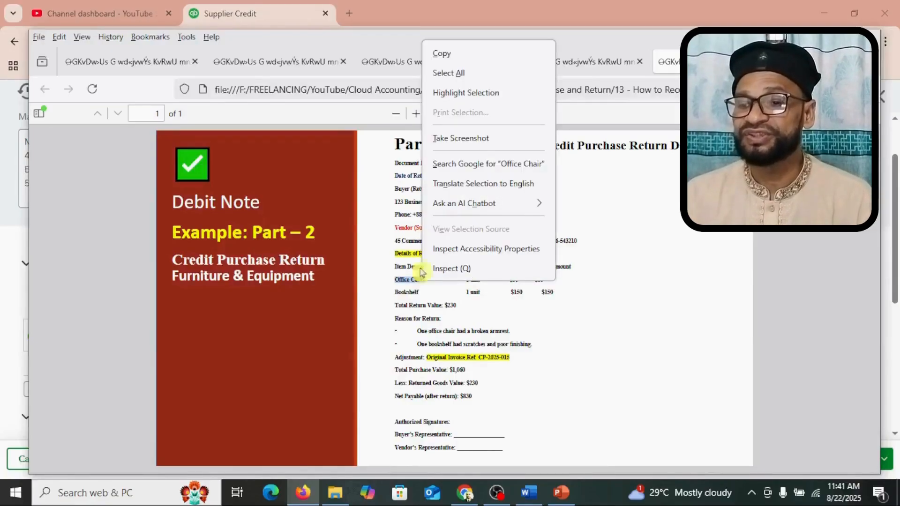
click(454, 58)
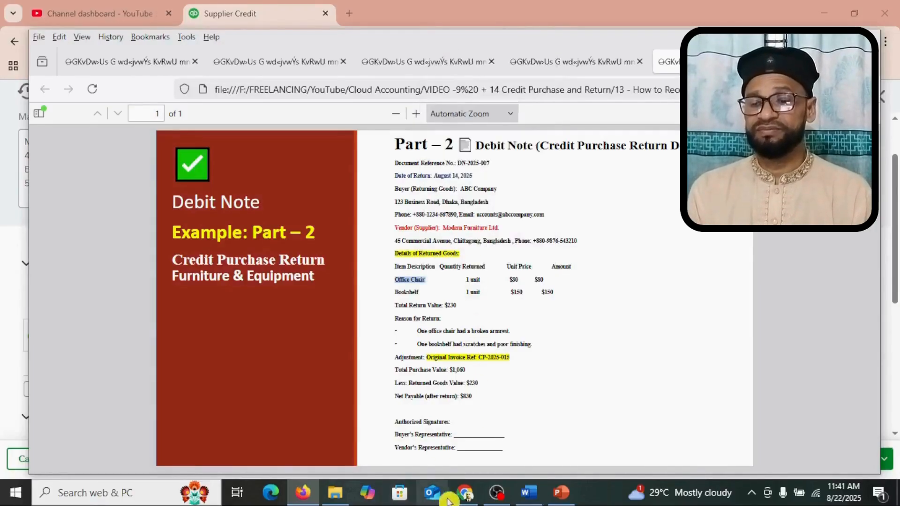
click(464, 494)
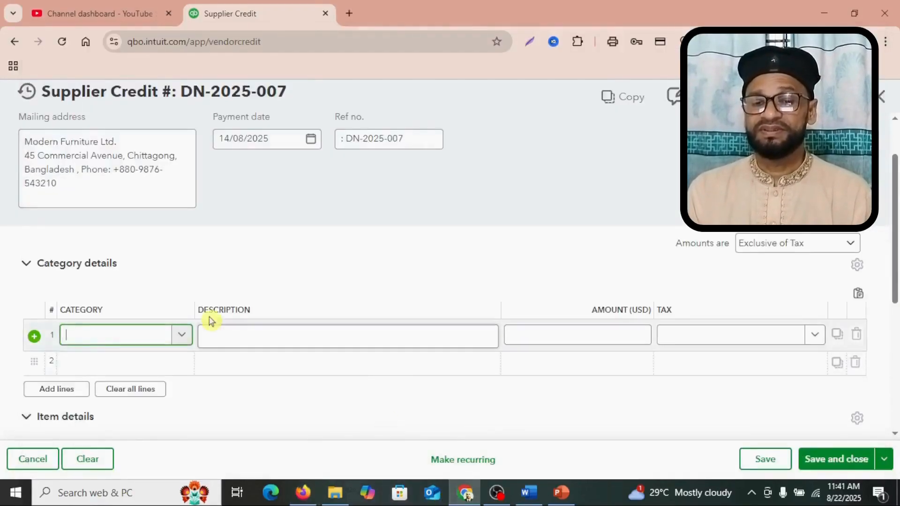
right_click(93, 339)
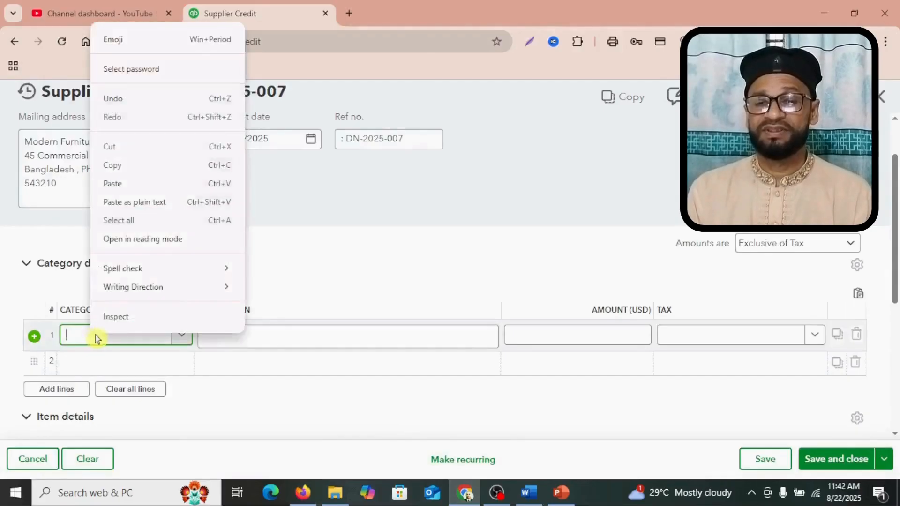
click(115, 183)
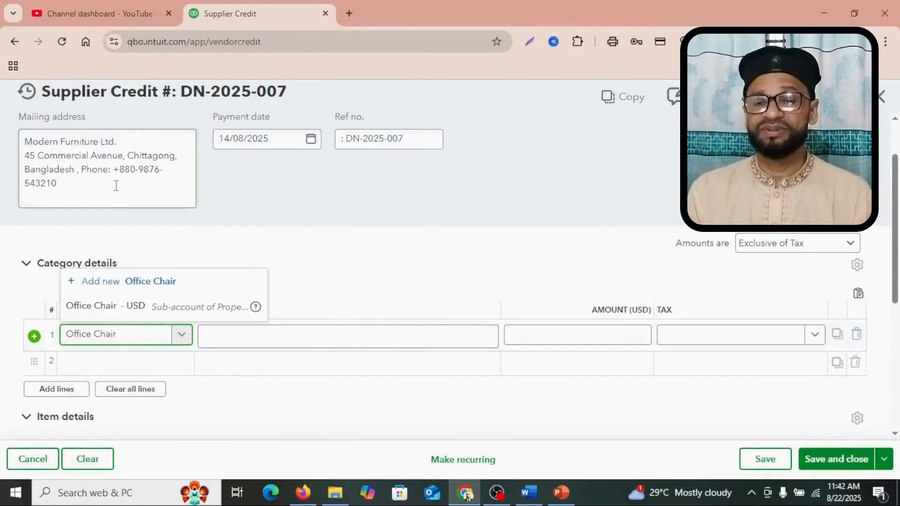
click(94, 308)
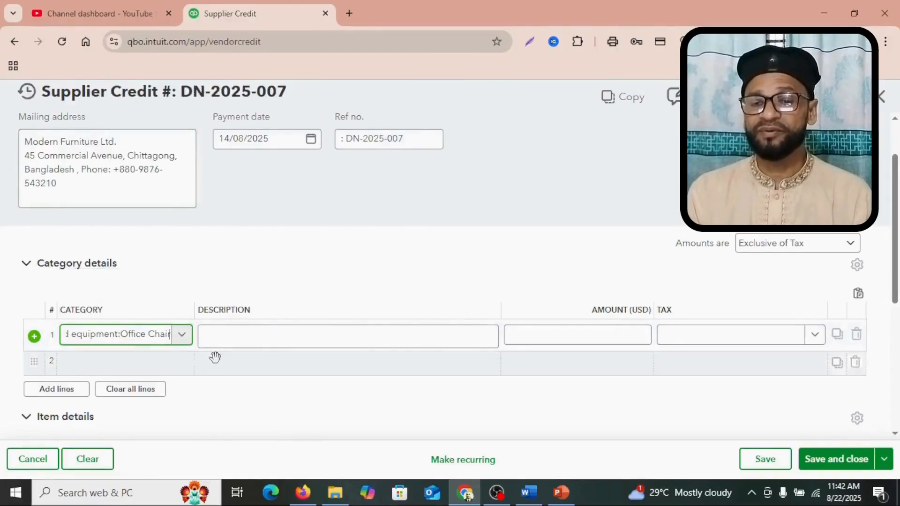
Copy the return reason "One office chair had a broken" from the debit note PDF into the Office Chair line's description.
click(221, 342)
click(303, 492)
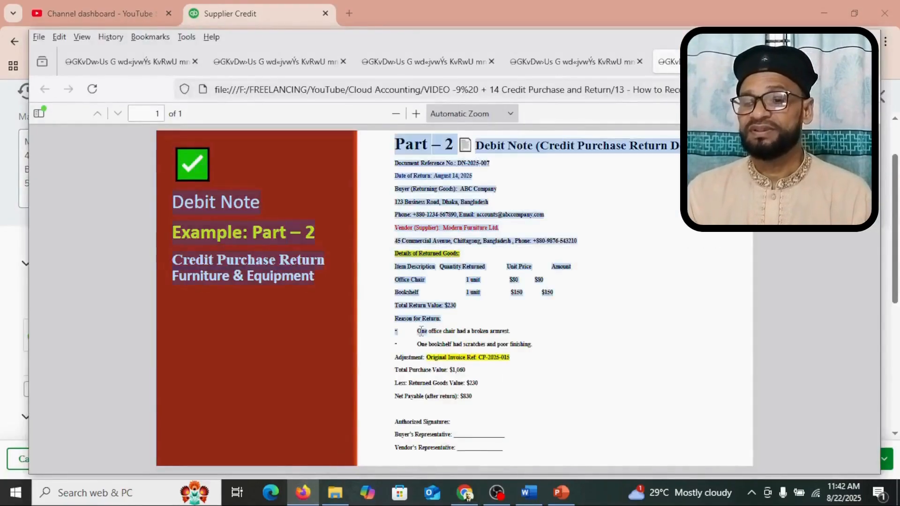
drag(428, 331, 517, 332)
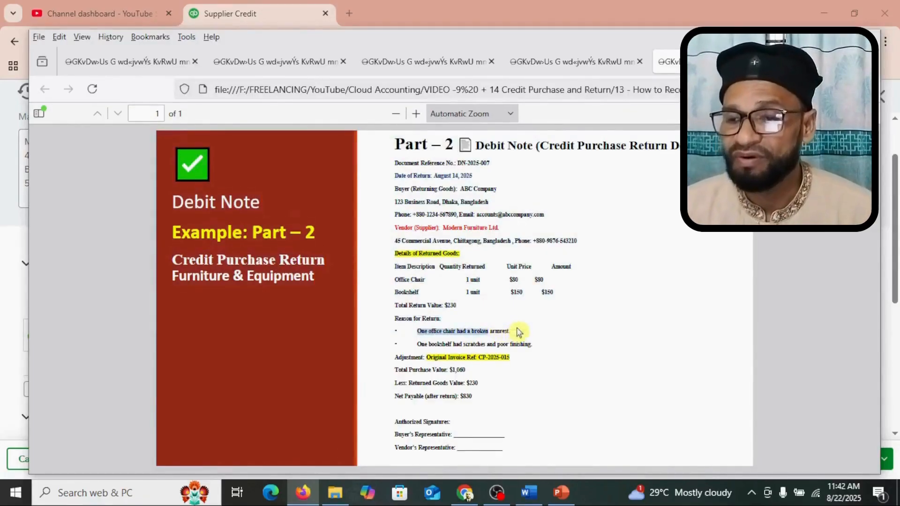
right_click(495, 331)
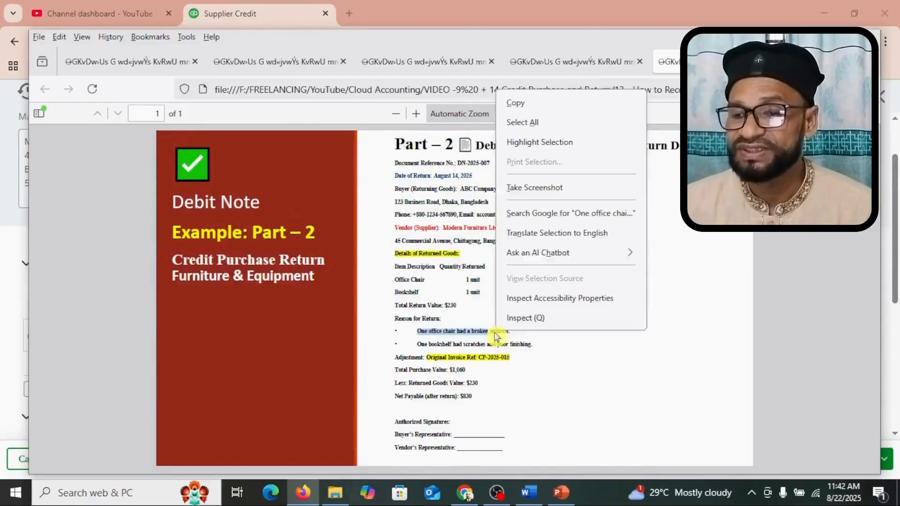
click(537, 107)
click(465, 493)
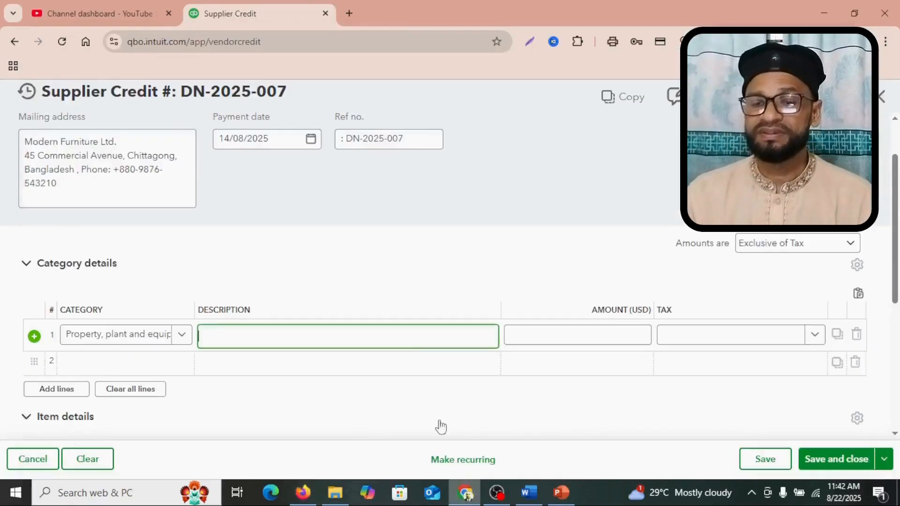
right_click(213, 337)
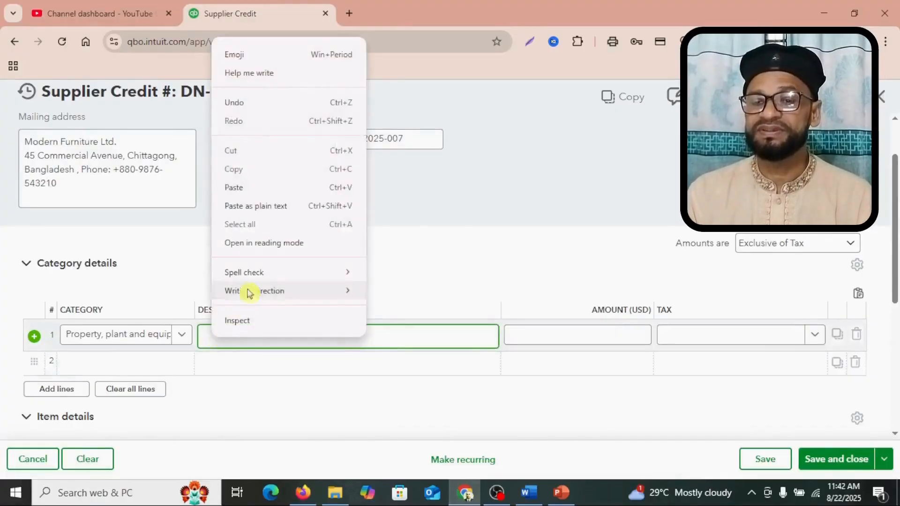
click(257, 196)
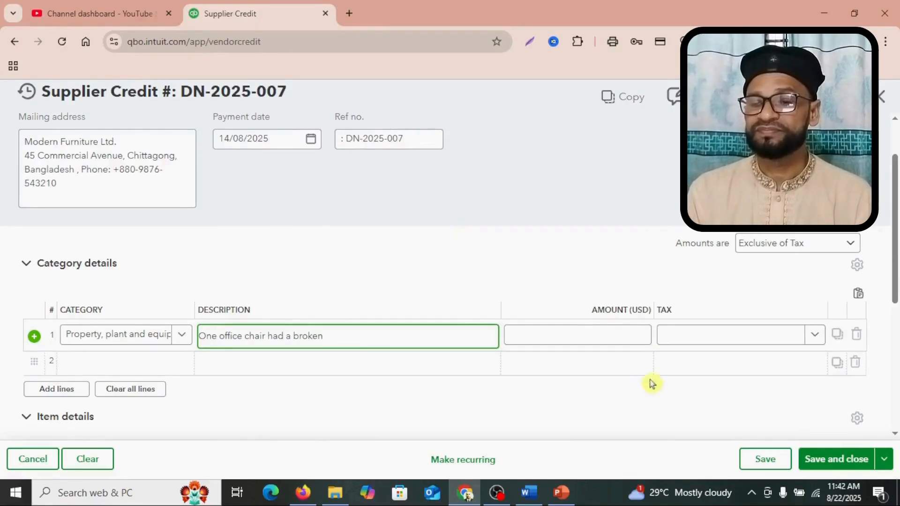
Check the debit note PDF, set the Office Chair line's amount to $80.00, and set the amounts to Out of Scope of Tax.
click(626, 335)
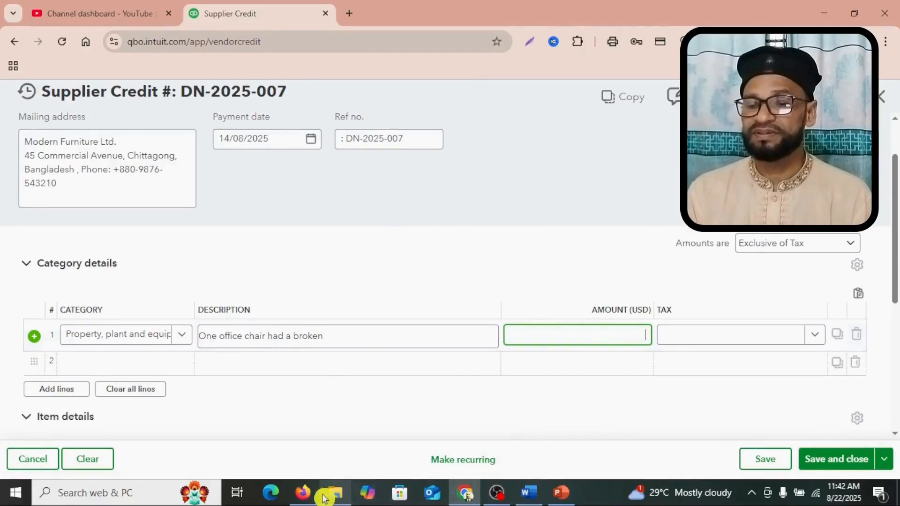
click(301, 493)
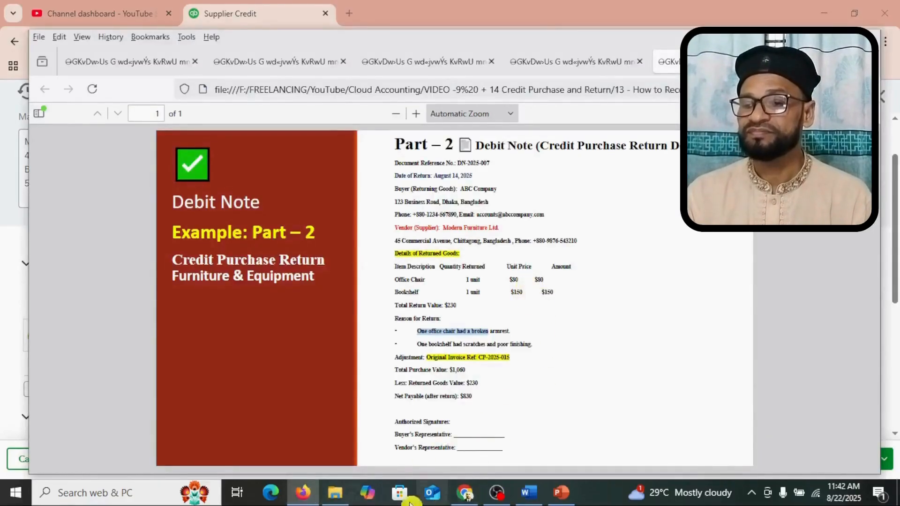
click(465, 492)
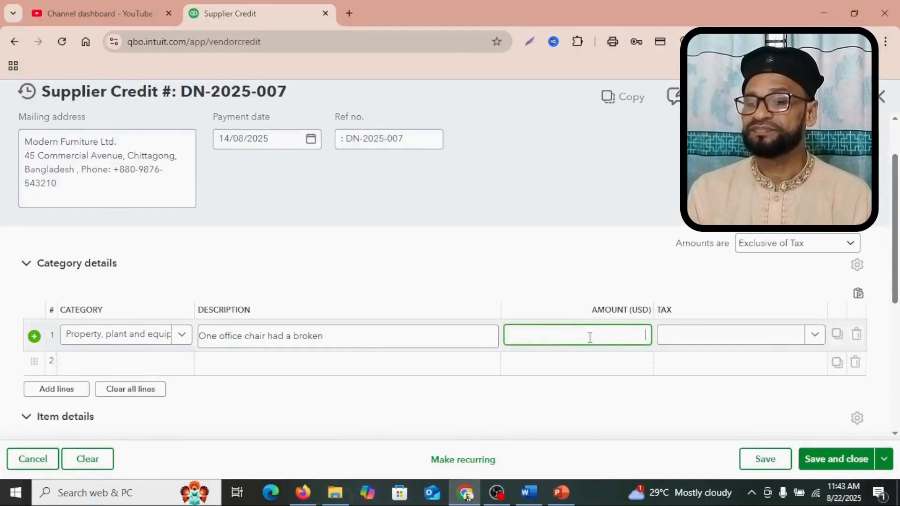
click(679, 406)
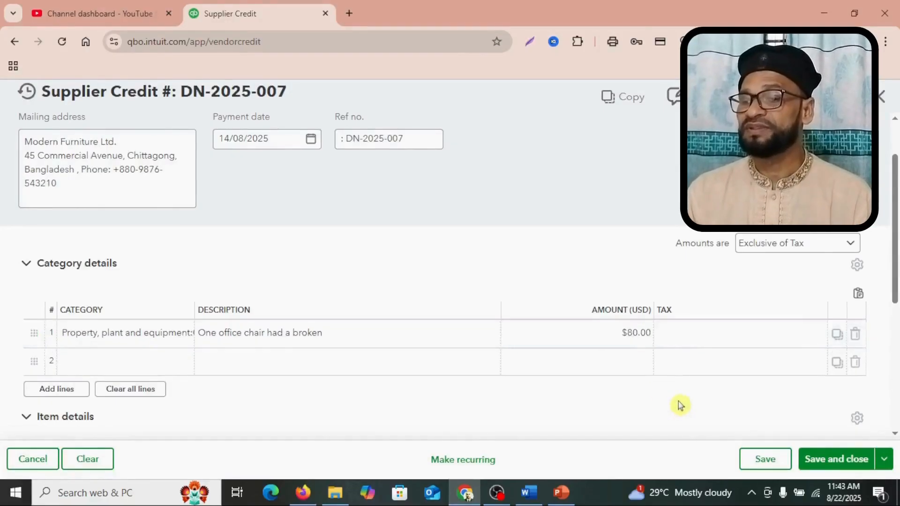
click(854, 250)
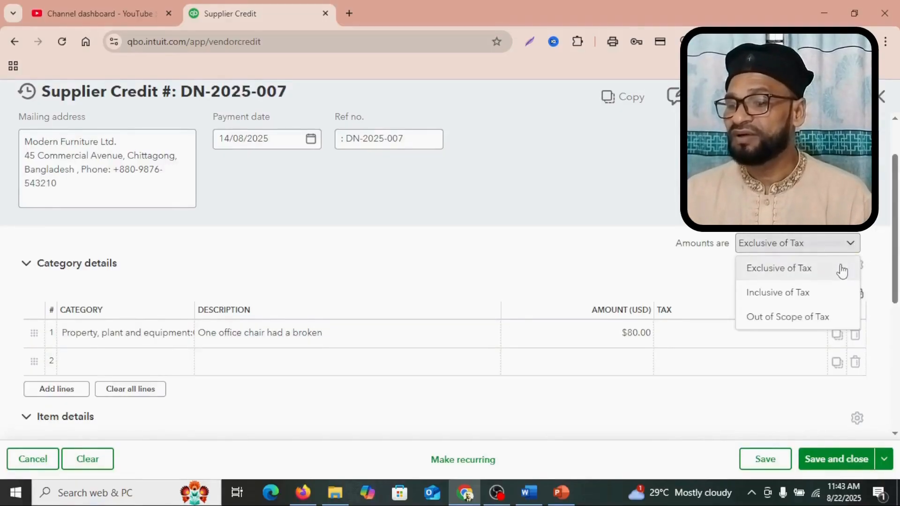
click(794, 331)
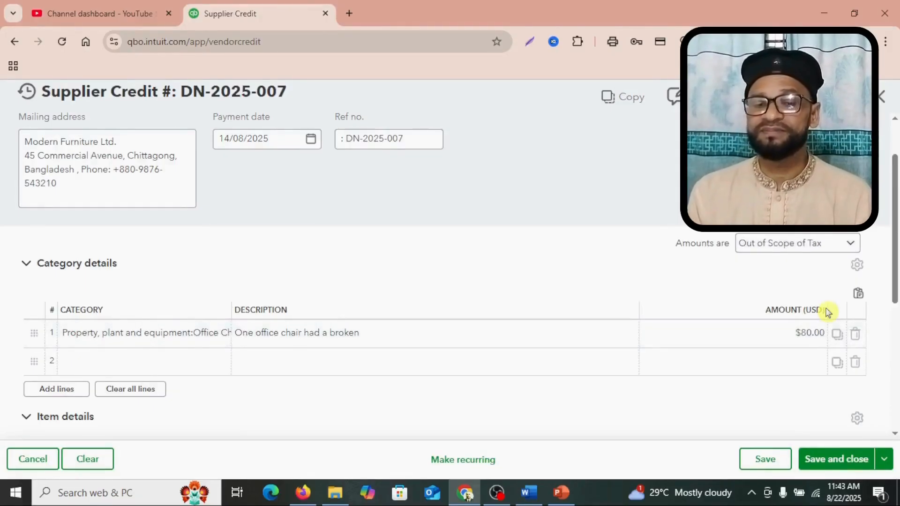
Set the second category line to the existing Bookshelf account, copying the name from the debit note PDF, and open its description for entry.
scroll(610, 345, down, 1)
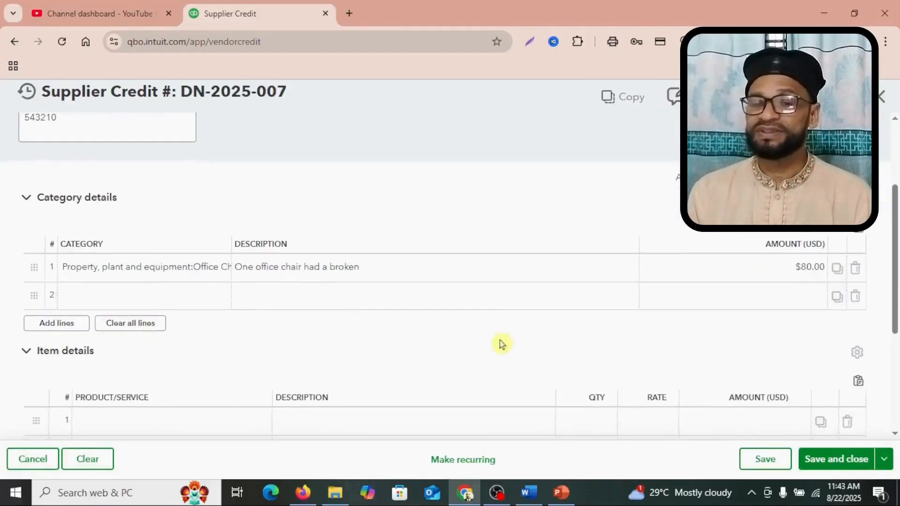
click(112, 295)
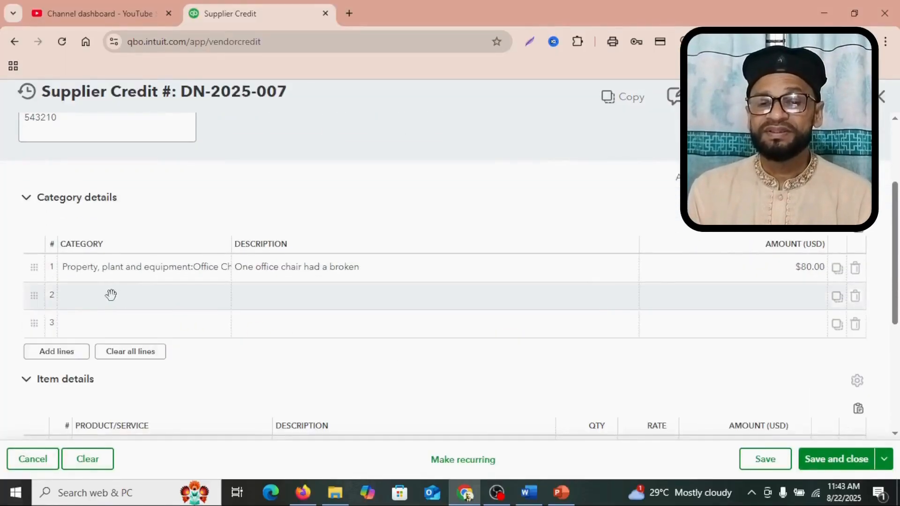
click(302, 492)
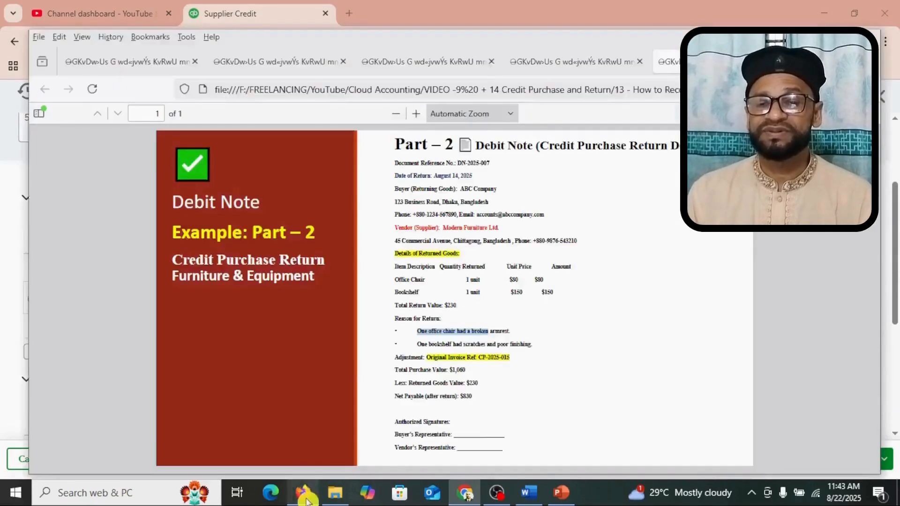
drag(392, 293, 419, 293)
click(401, 291)
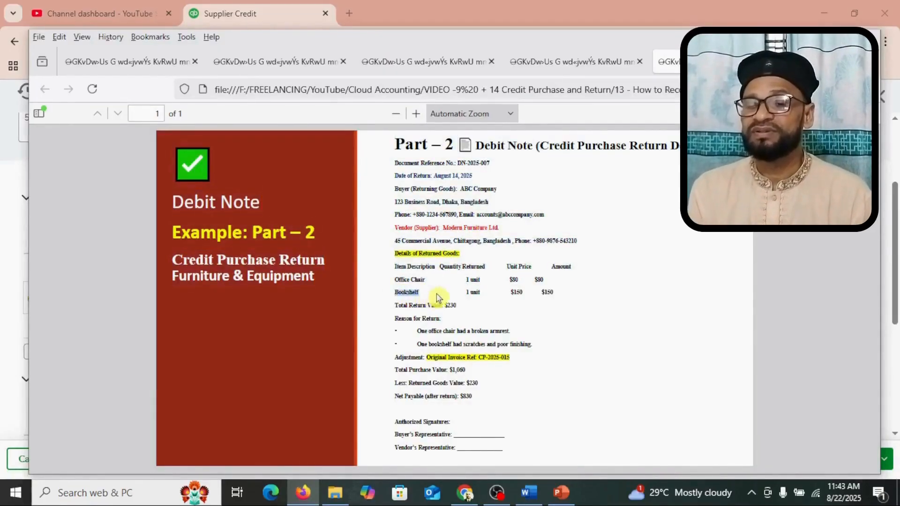
right_click(410, 289)
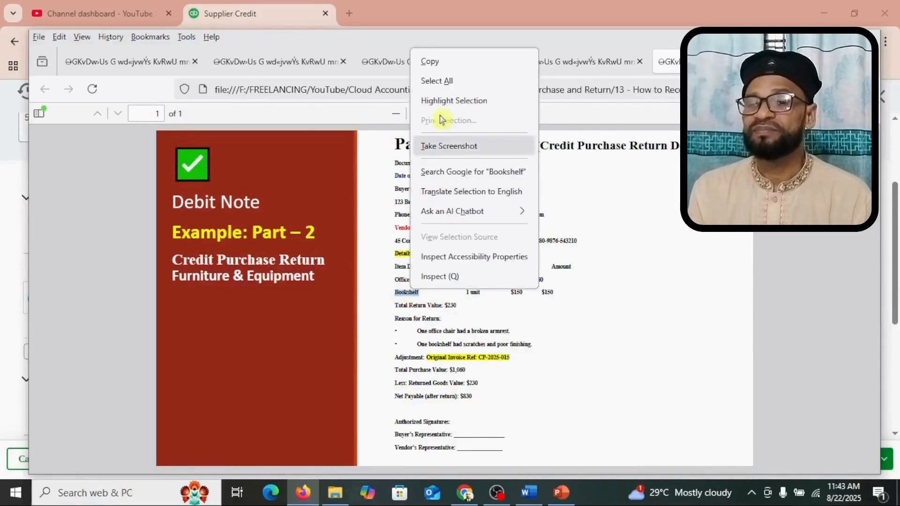
click(438, 69)
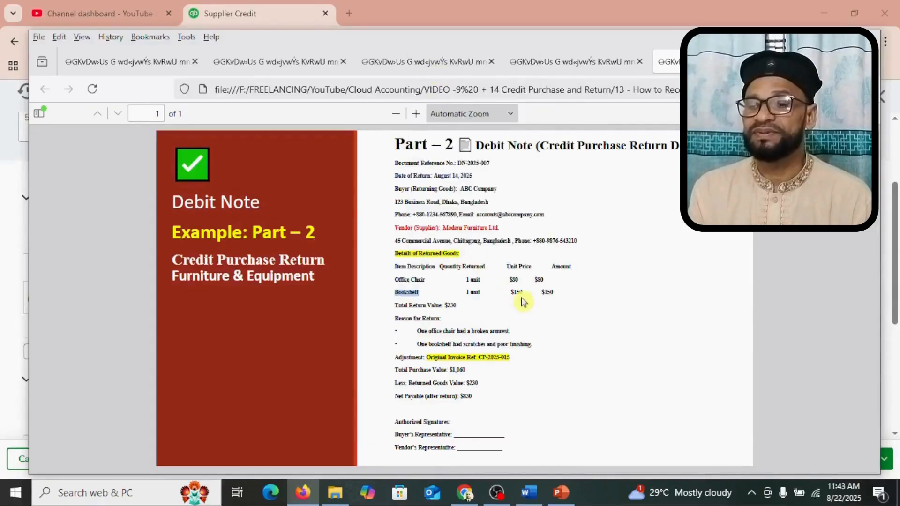
click(465, 493)
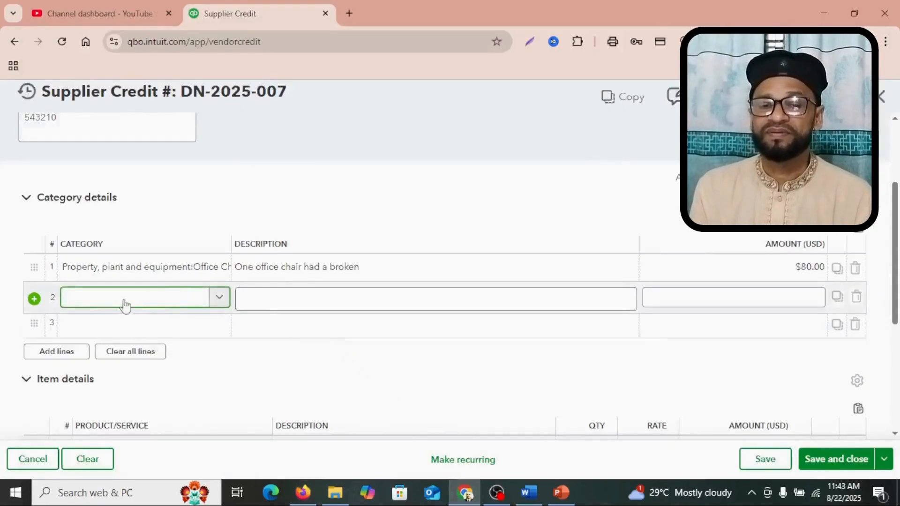
right_click(92, 298)
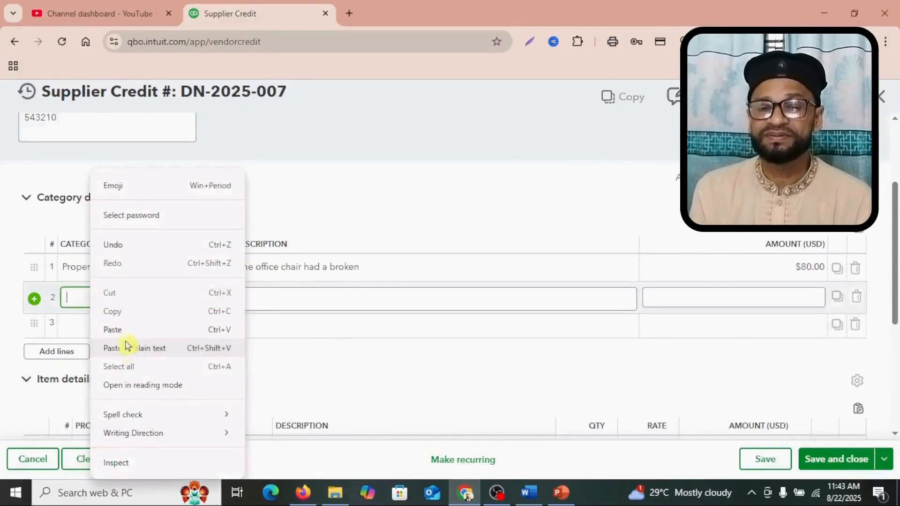
click(112, 330)
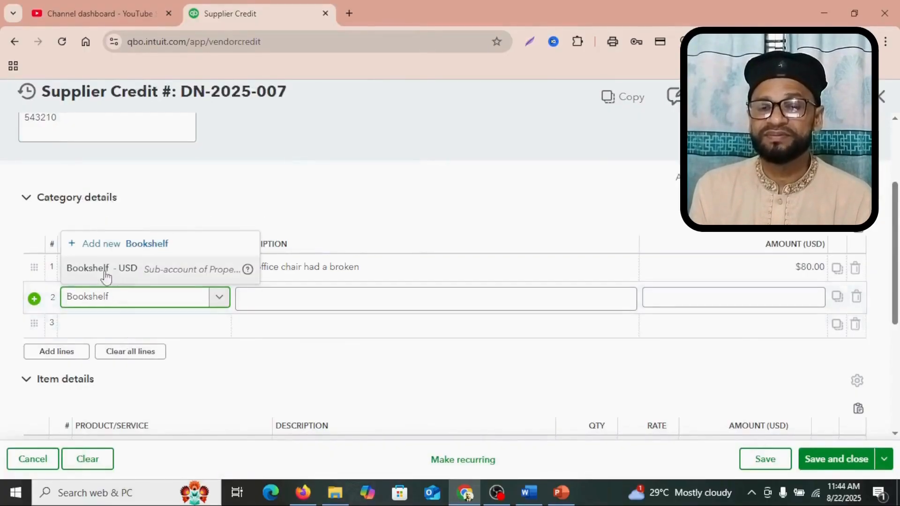
click(106, 273)
click(274, 302)
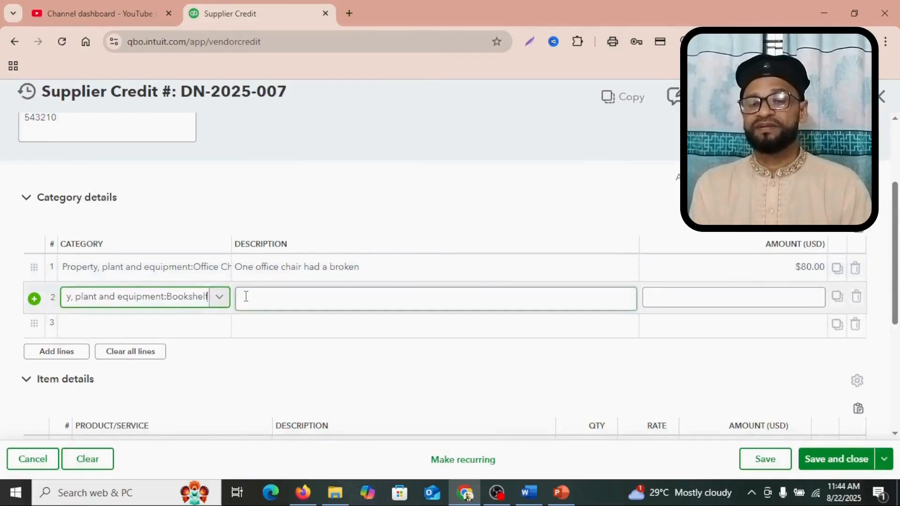
Copy the return reason "One bookshelf had scratches and poor finishing." from the debit note PDF into the Bookshelf line's description.
key(alt+Tab)
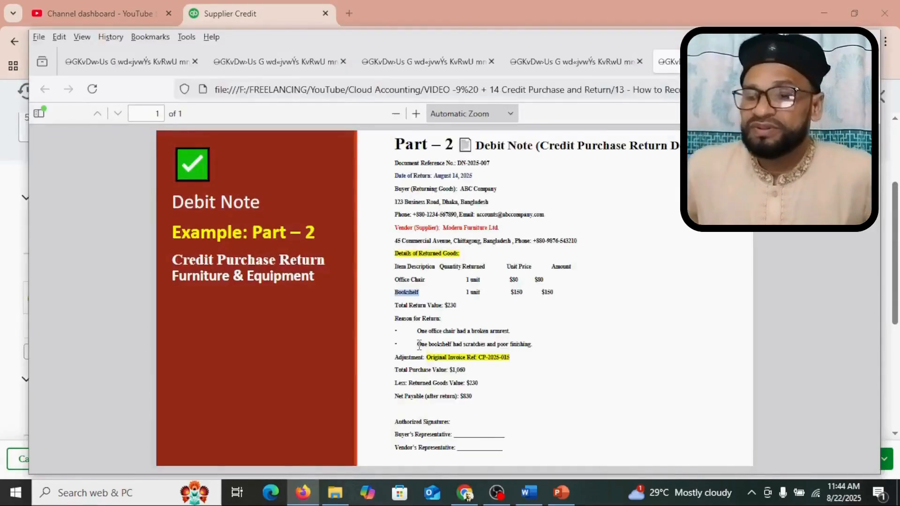
drag(419, 346, 538, 348)
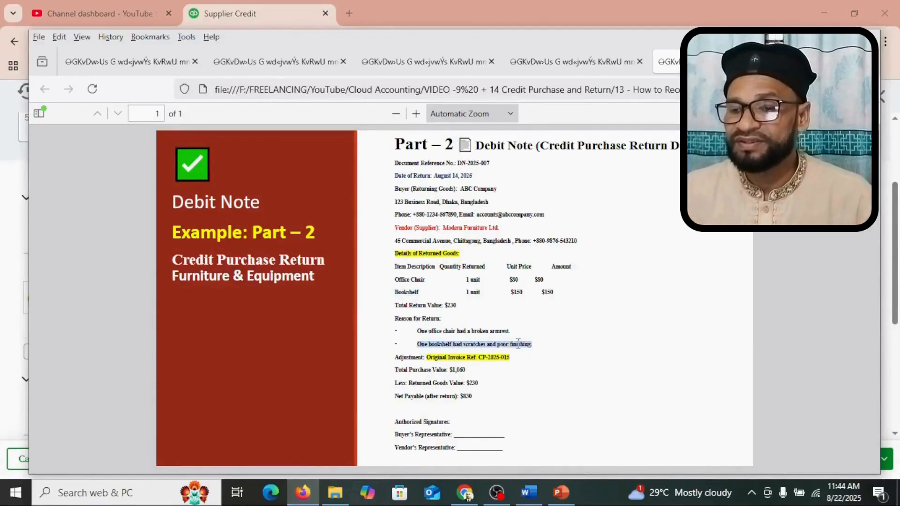
right_click(521, 347)
click(567, 114)
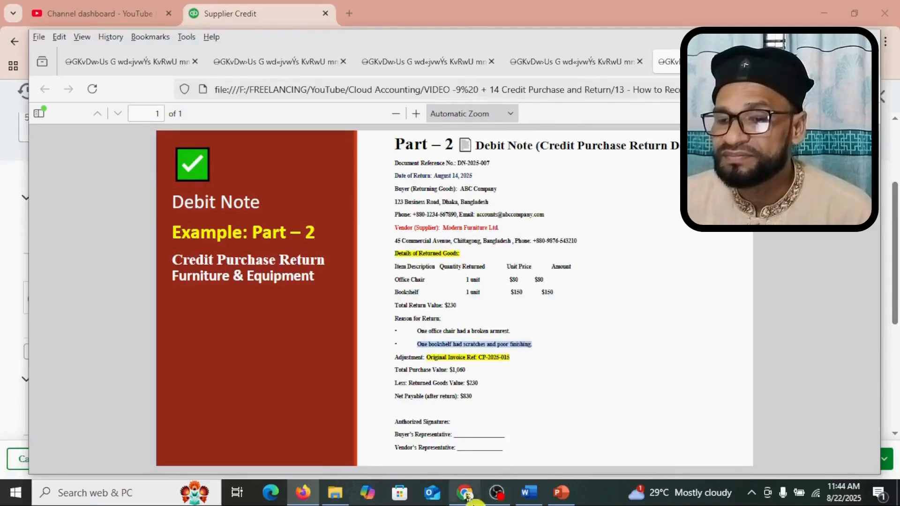
click(465, 493)
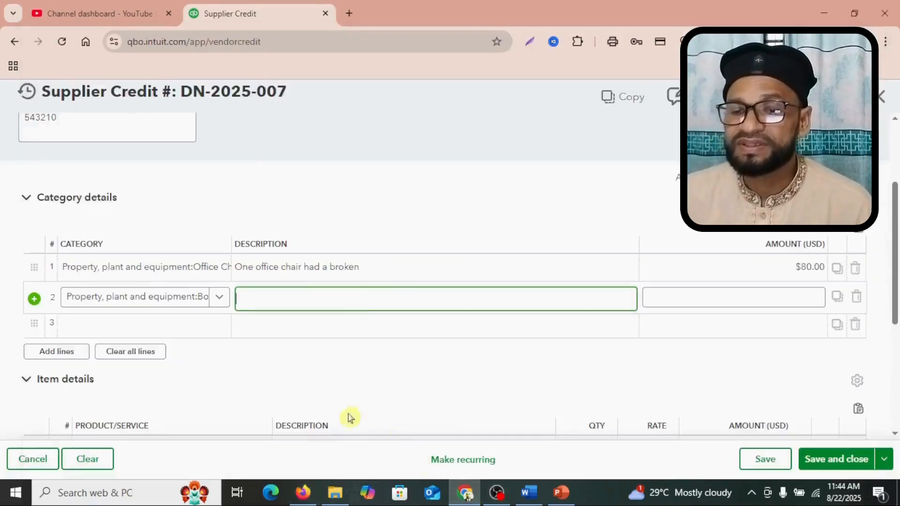
right_click(266, 298)
click(289, 330)
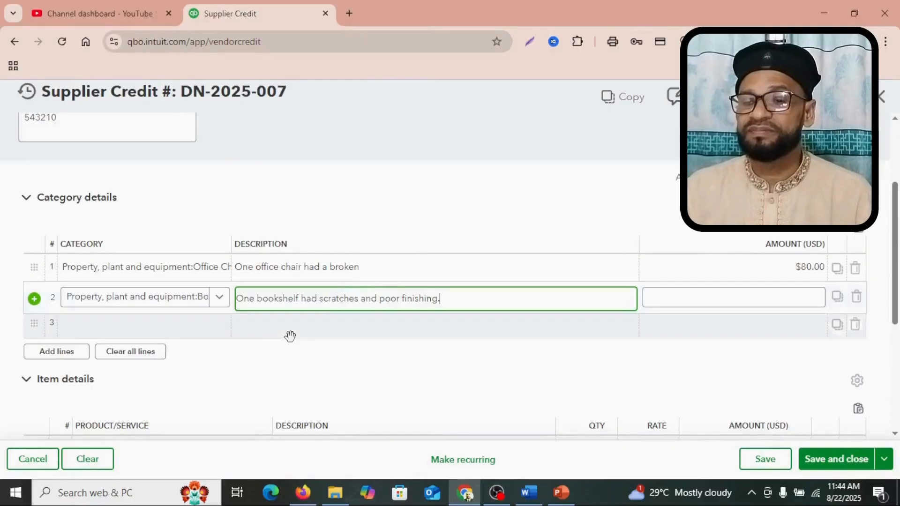
Check the Bookshelf price in the debit note PDF and set the Bookshelf line's amount to 150.
click(718, 297)
click(302, 493)
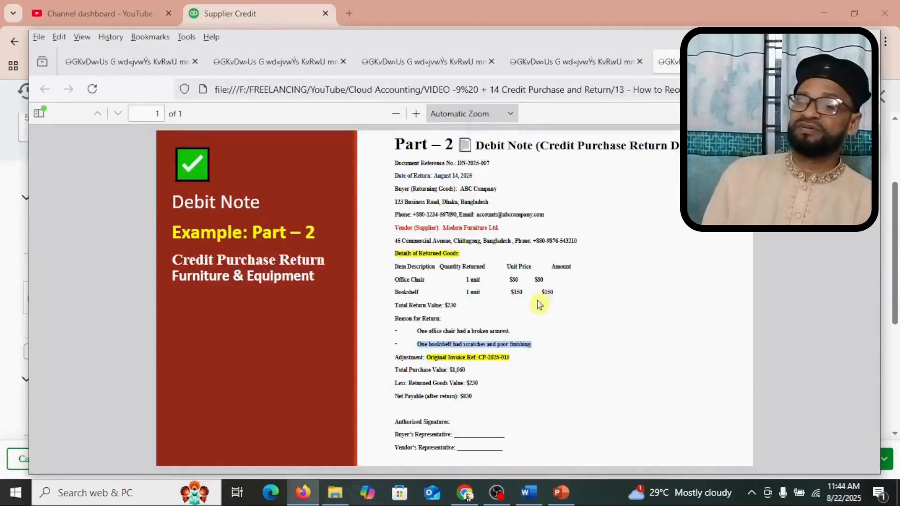
click(463, 494)
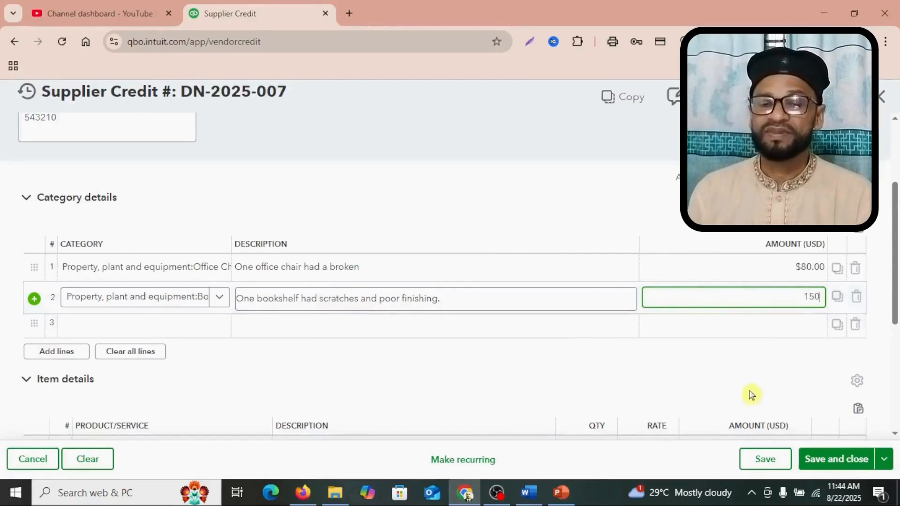
Enter "Returned 1 Office Chair ($80) and 1 Bookshelf ($150) Total" as the supplier credit's memo.
scroll(524, 327, down, 4)
scroll(520, 325, down, 1)
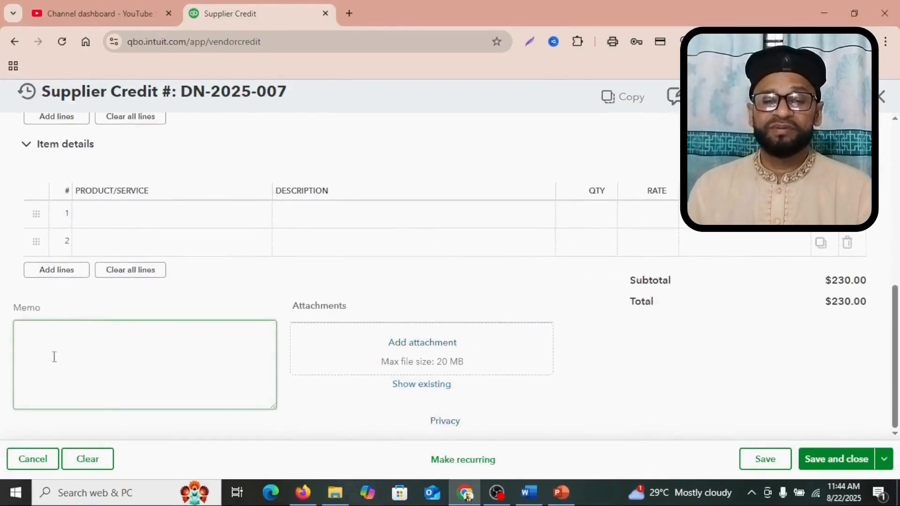
click(45, 339)
text(Returne)
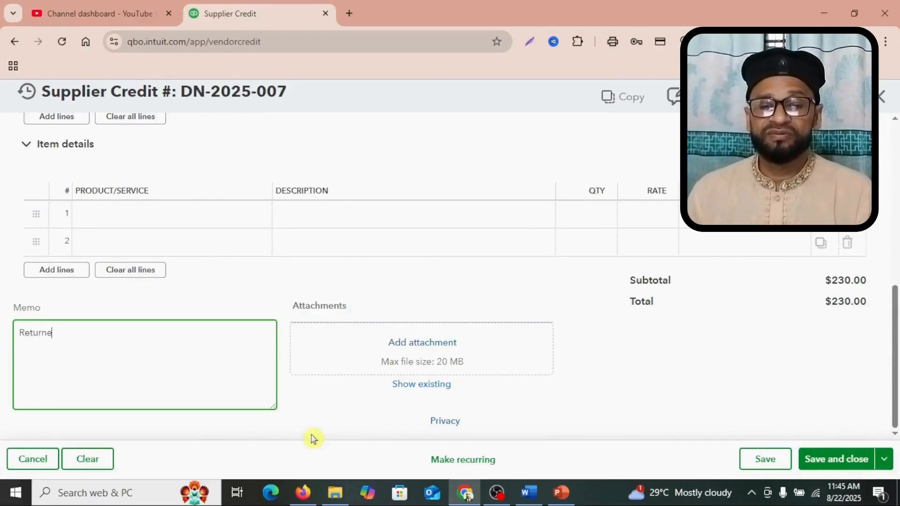
text(d )
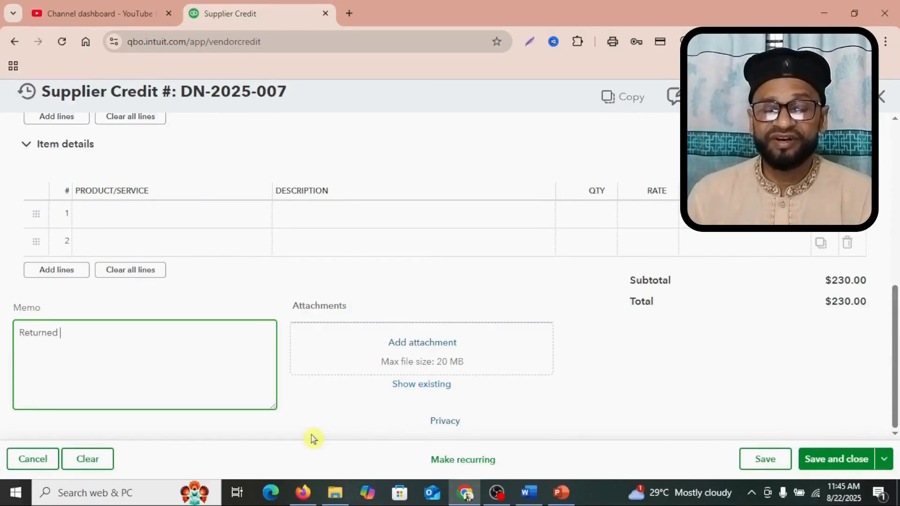
text(1 Office Chair ($80))
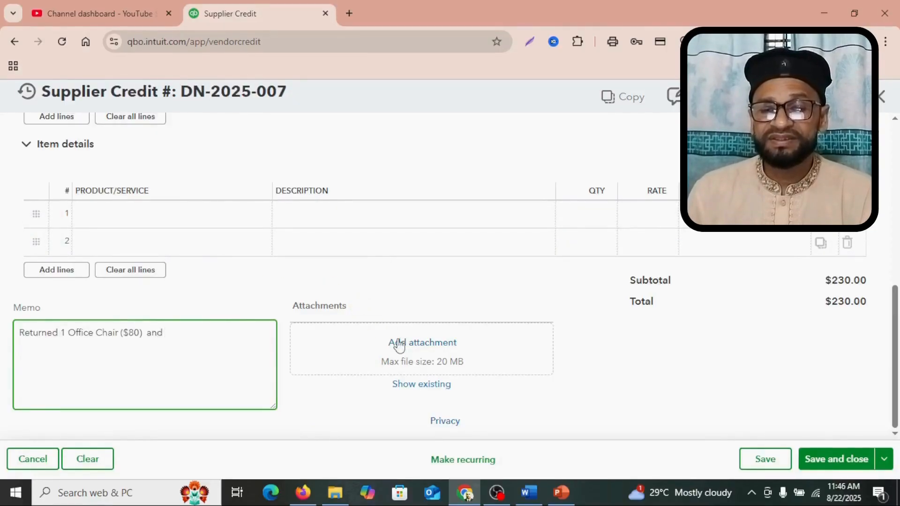
text(and )
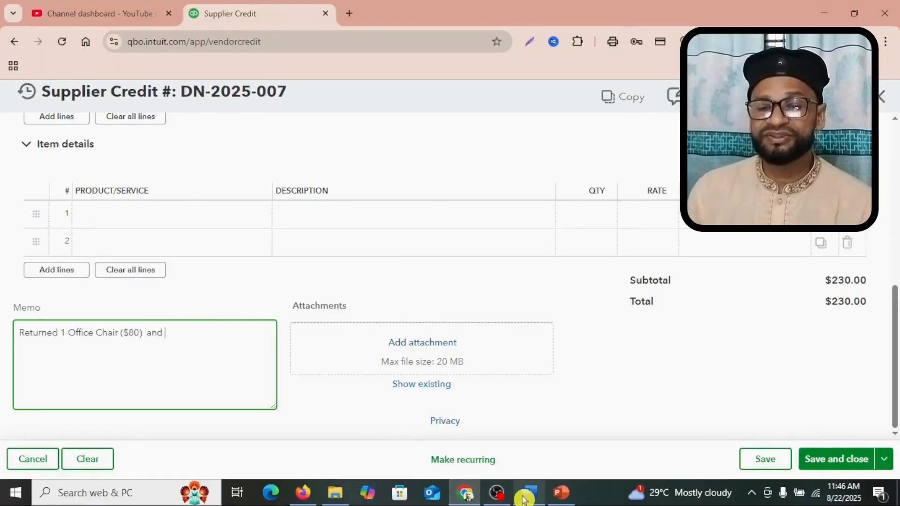
text(1 Bookshelf ($150) Total)
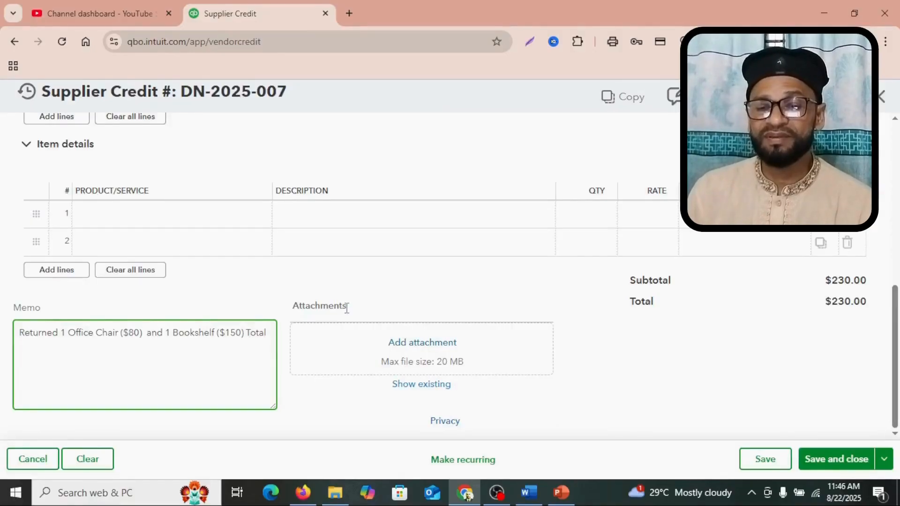
Append "return value: $230." from the Word document to the memo, followed by "from" and the original invoice reference.
click(535, 493)
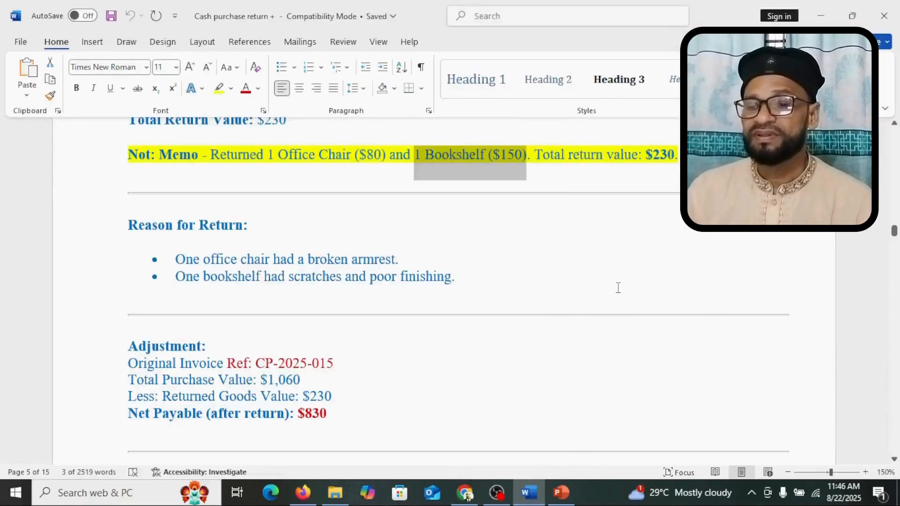
click(572, 155)
drag(570, 151, 675, 152)
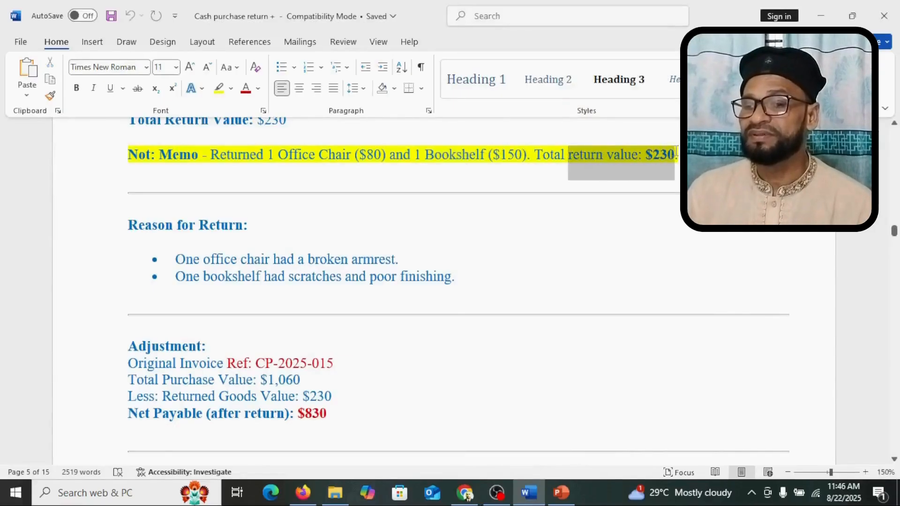
right_click(645, 159)
click(675, 209)
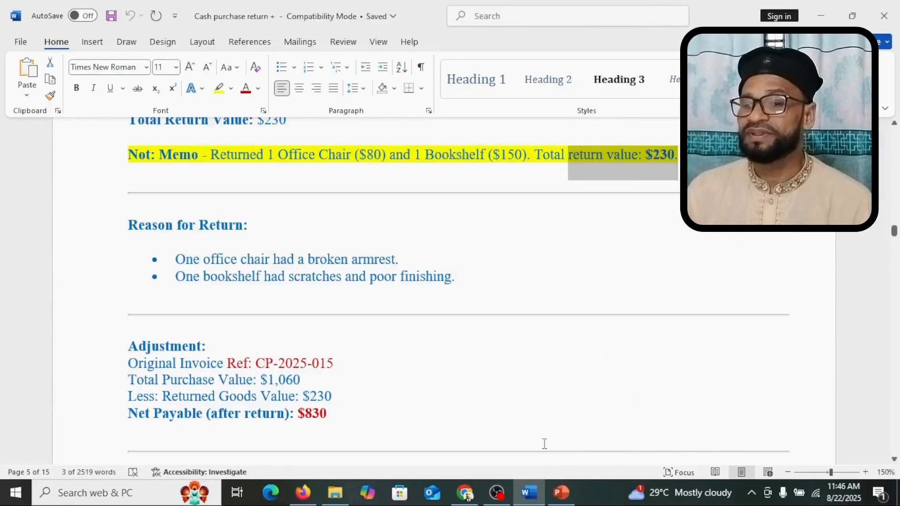
click(466, 492)
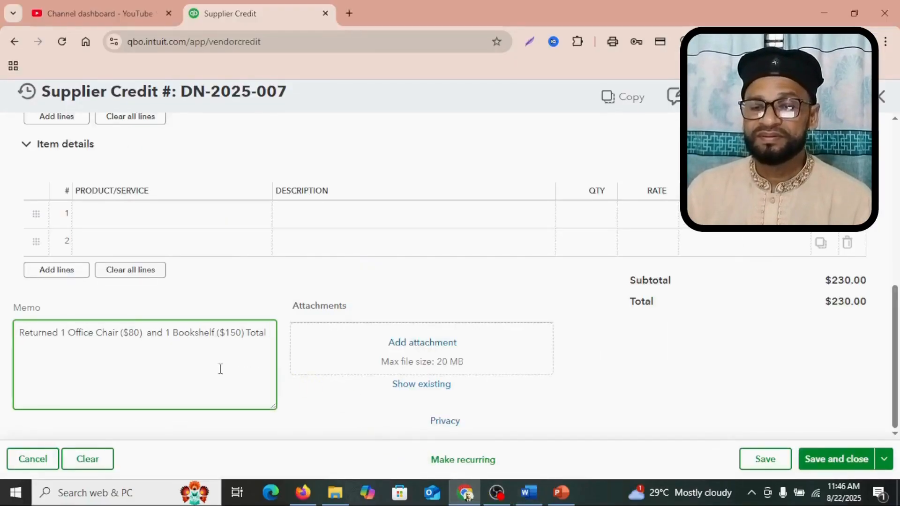
right_click(271, 333)
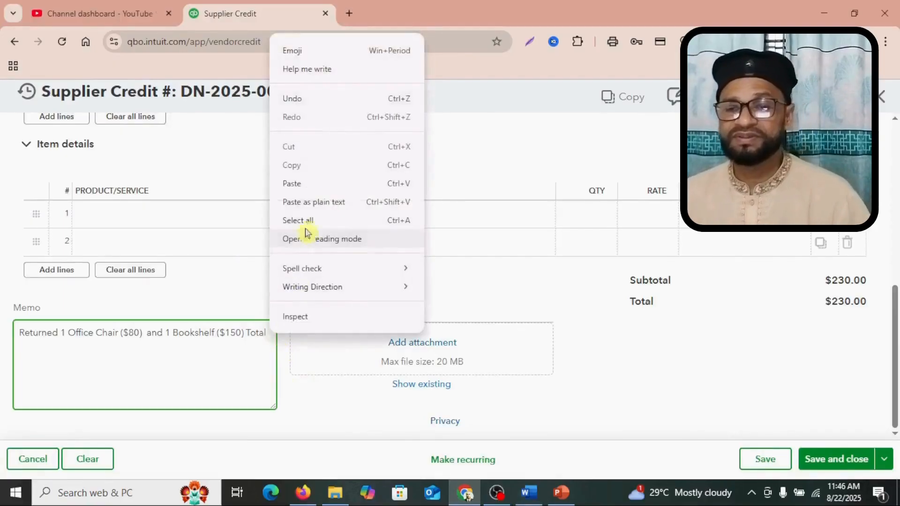
click(308, 184)
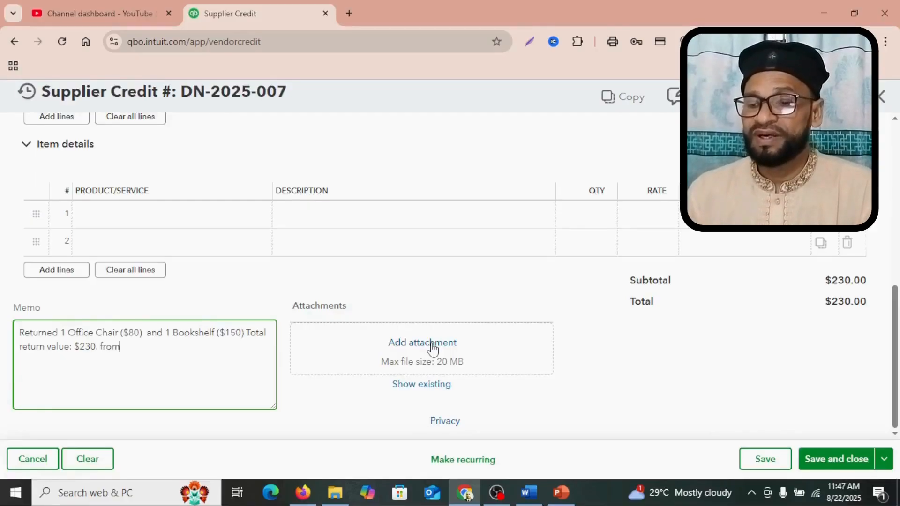
key(ctrl+v)
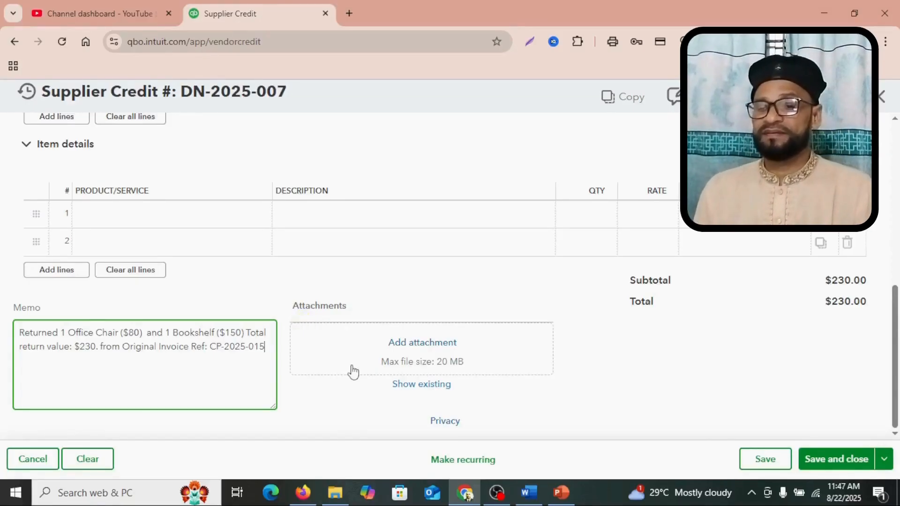
Attach the PDF "Dabit Note - Part - 2" to the supplier credit, then save and close it.
click(445, 346)
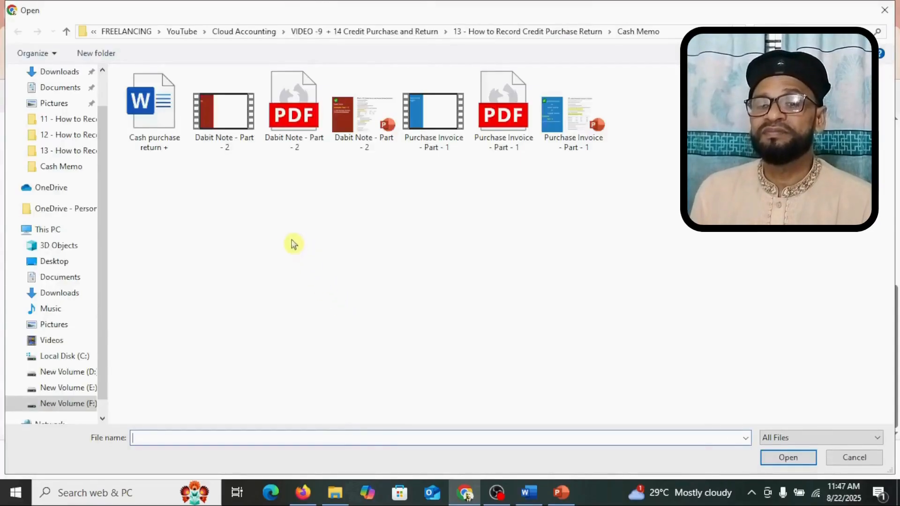
double_click(294, 129)
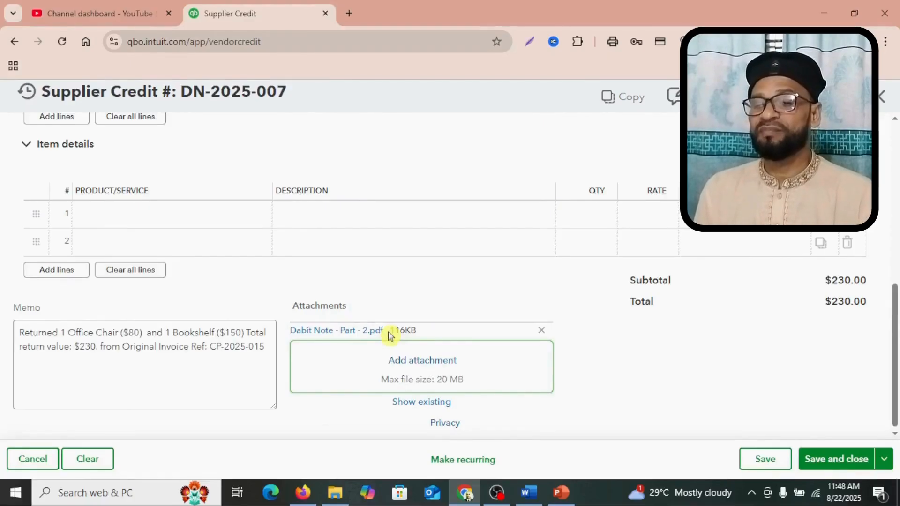
click(849, 466)
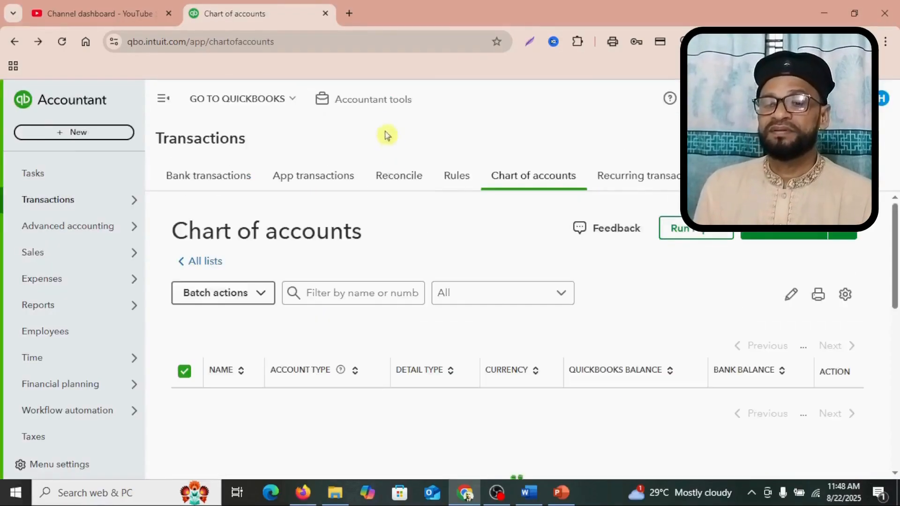
Find the standard reports matching "Accounts payable" and open the Accounts payable ageing summary.
click(370, 111)
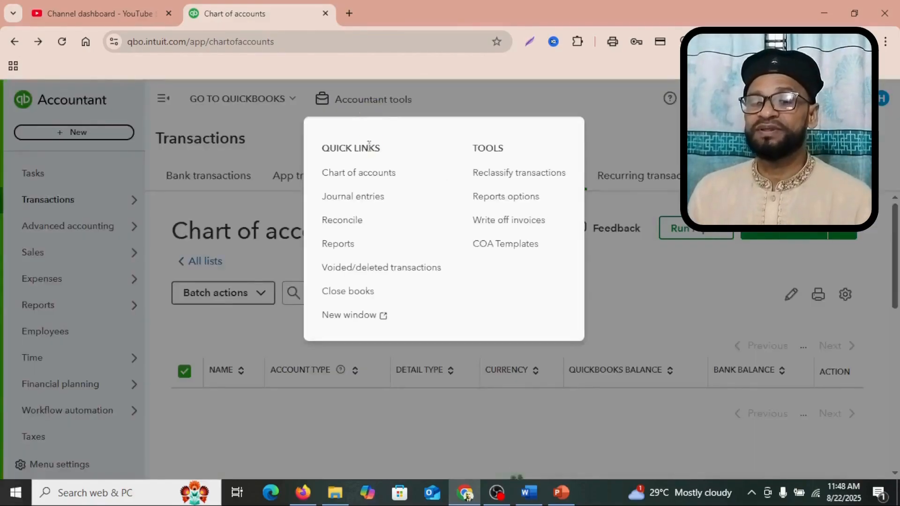
click(352, 252)
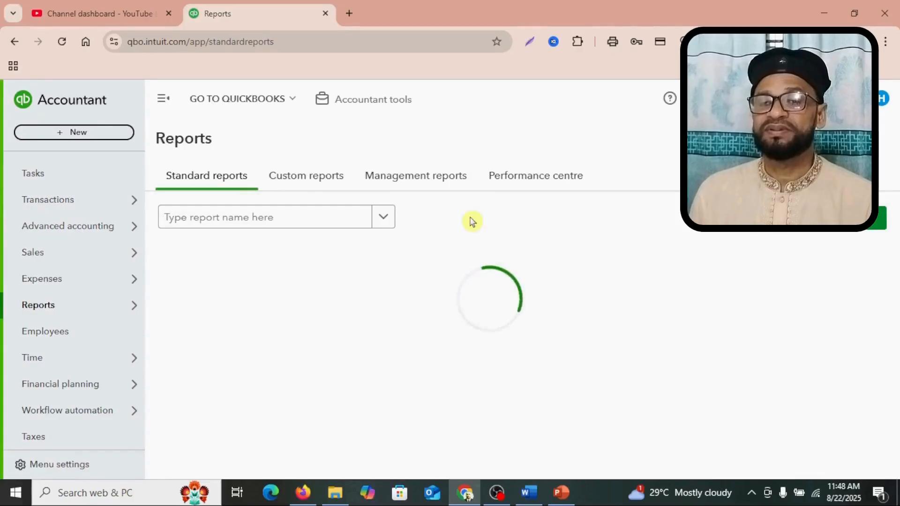
click(263, 217)
text(A)
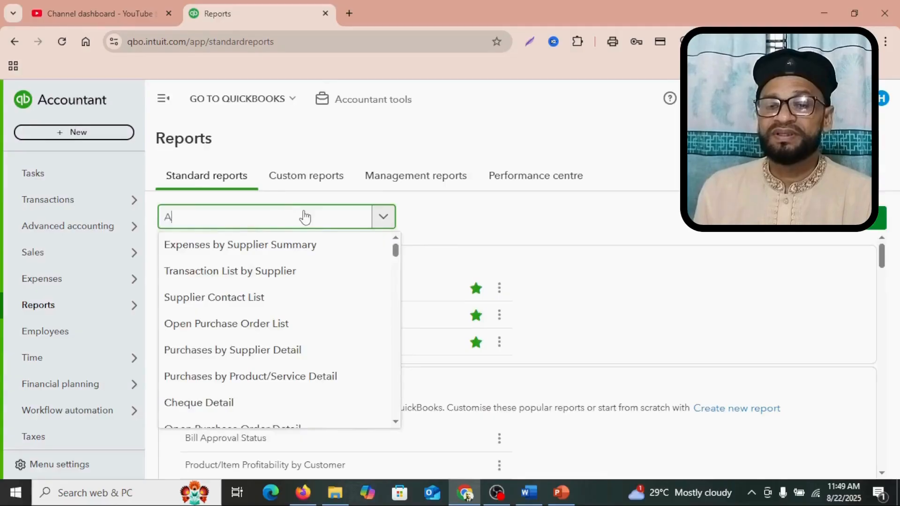
text(cc)
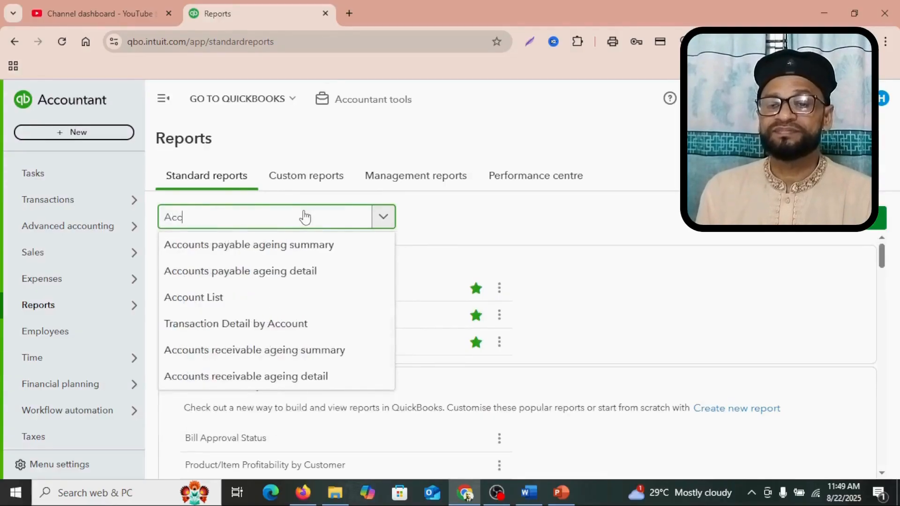
text(ounts payable)
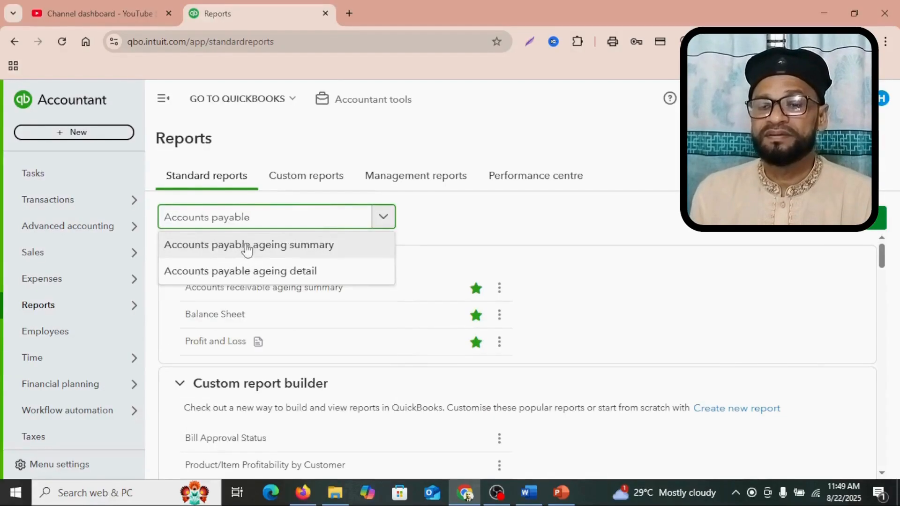
click(301, 251)
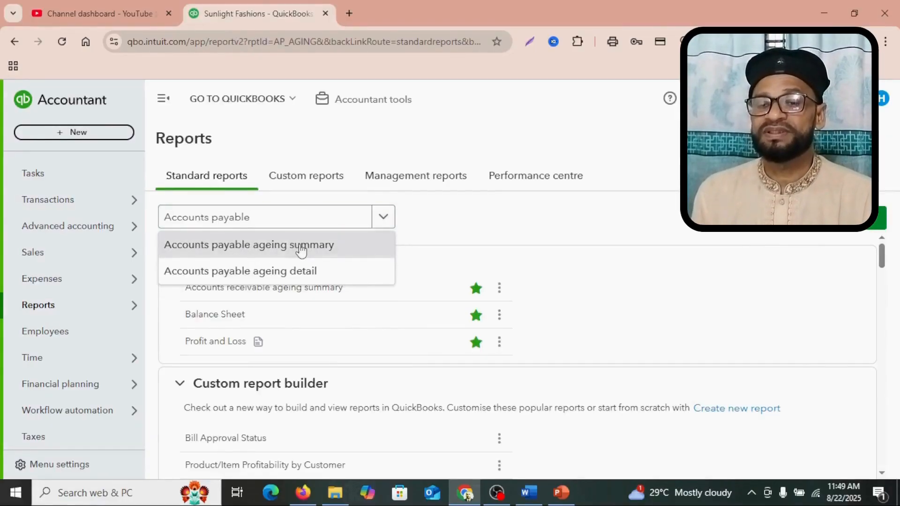
Examine Modern Furniture Ltd.'s bill, supplier credit and total in the A/P Ageing Detail report against the debit note PDF's net payable.
scroll(328, 258, down, 3)
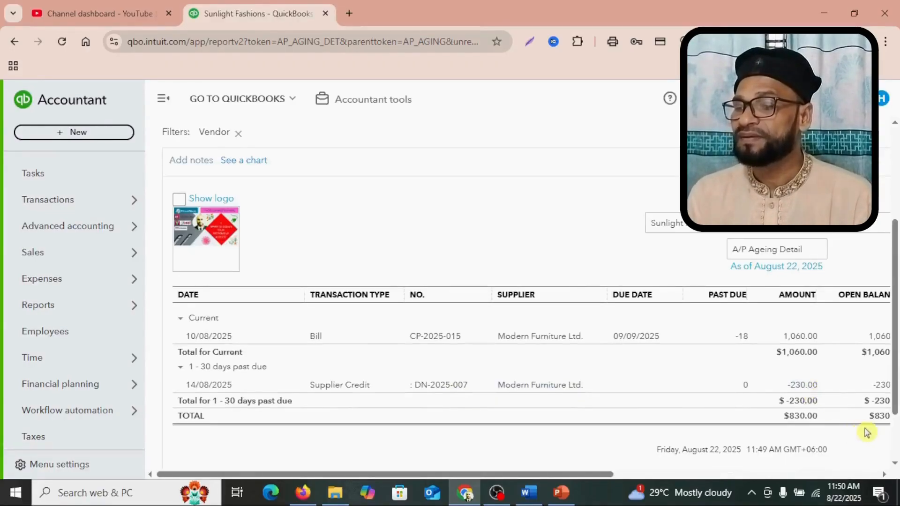
scroll(874, 430, down, 2)
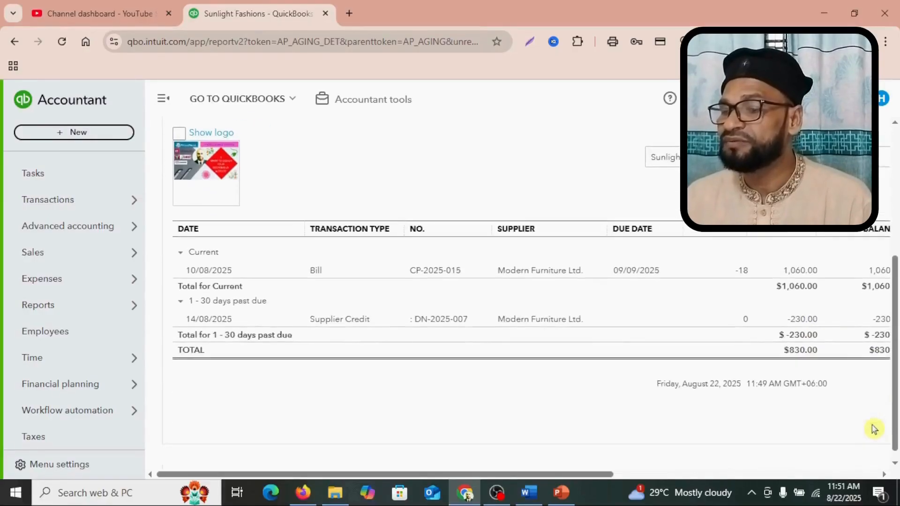
click(309, 495)
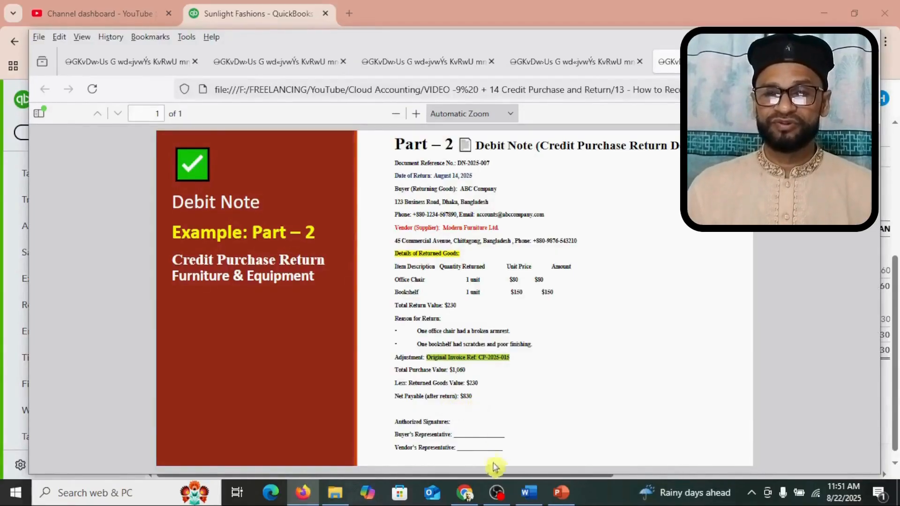
mouse_move(471, 493)
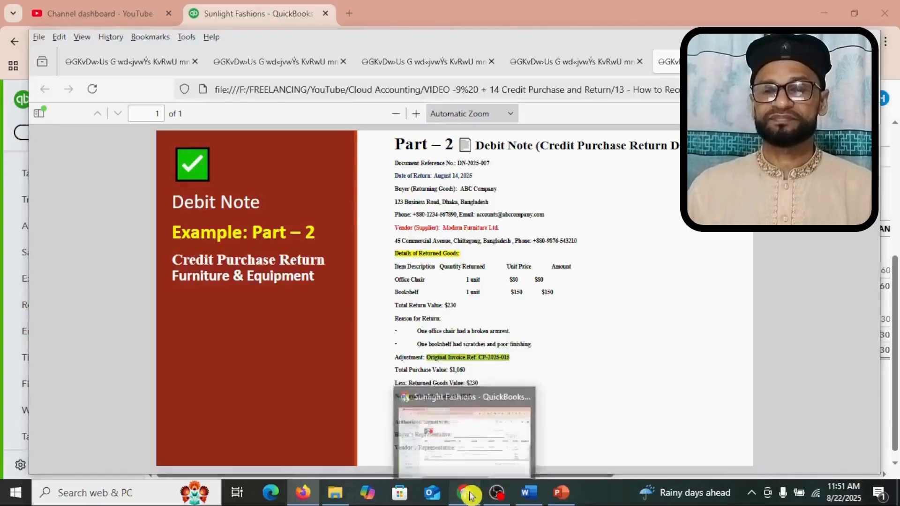
click(497, 471)
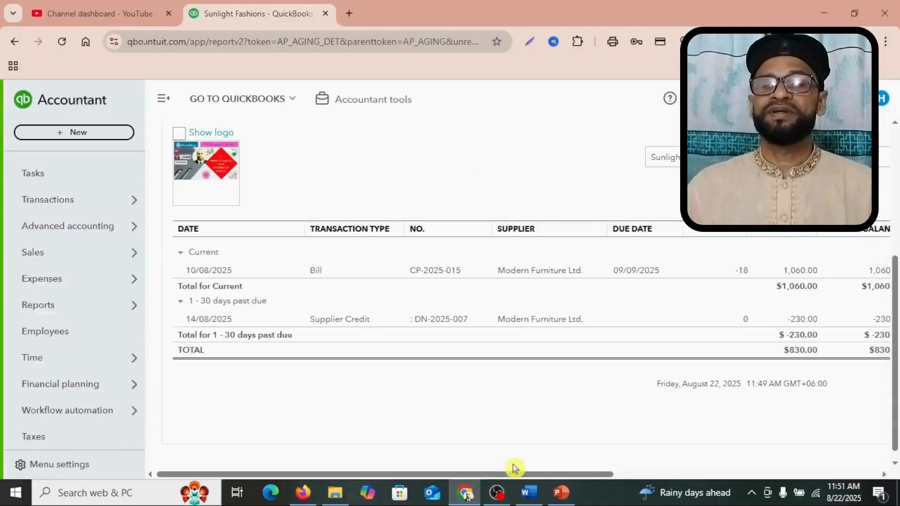